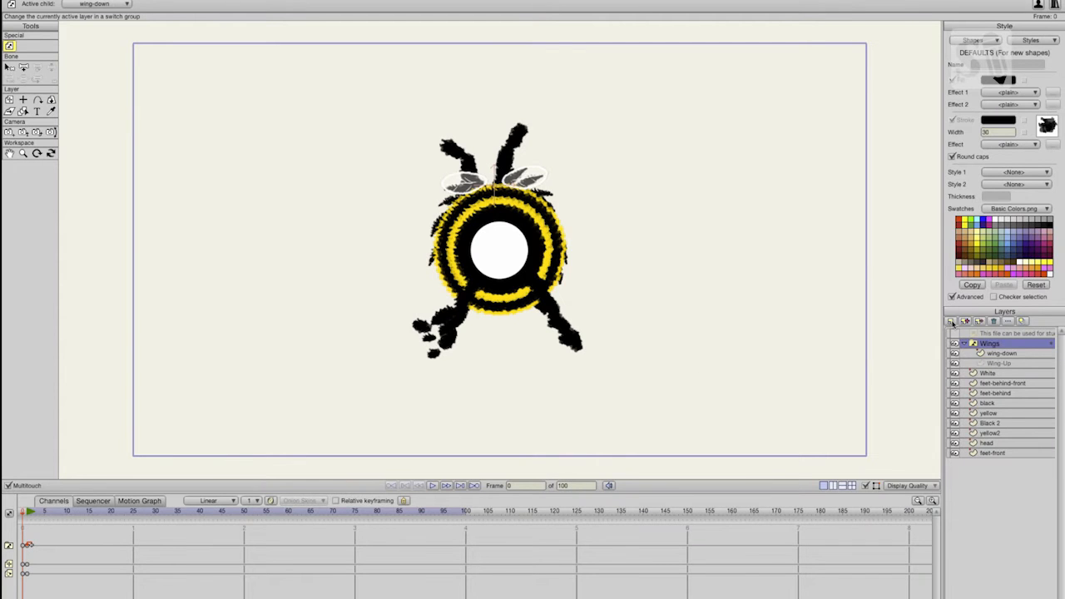
- Add a bone layer above the Wings layer and name it Bumblebee
left_click(951, 322)
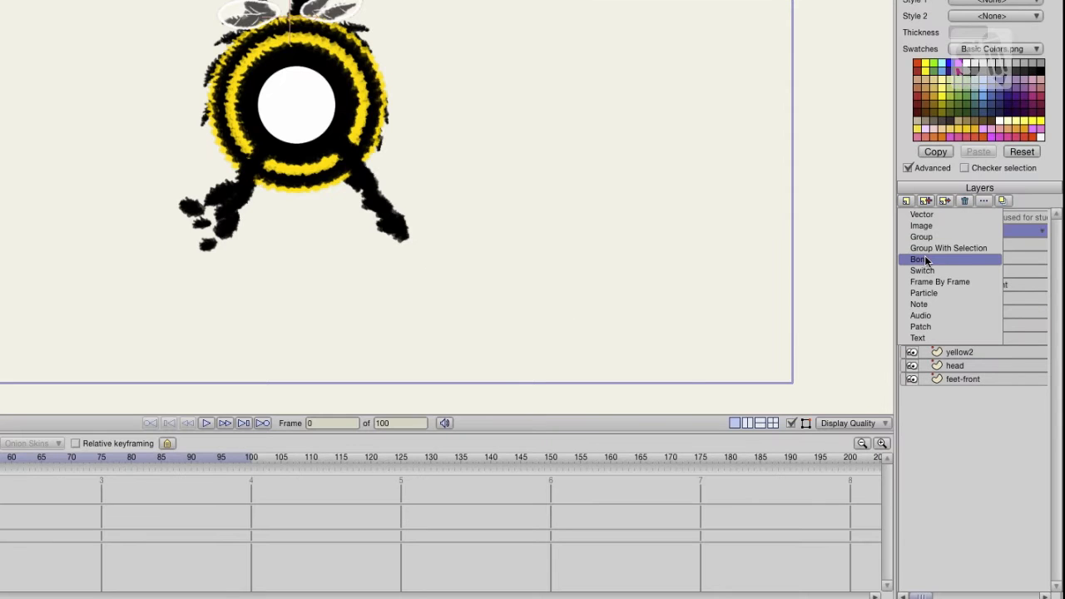
left_click(926, 261)
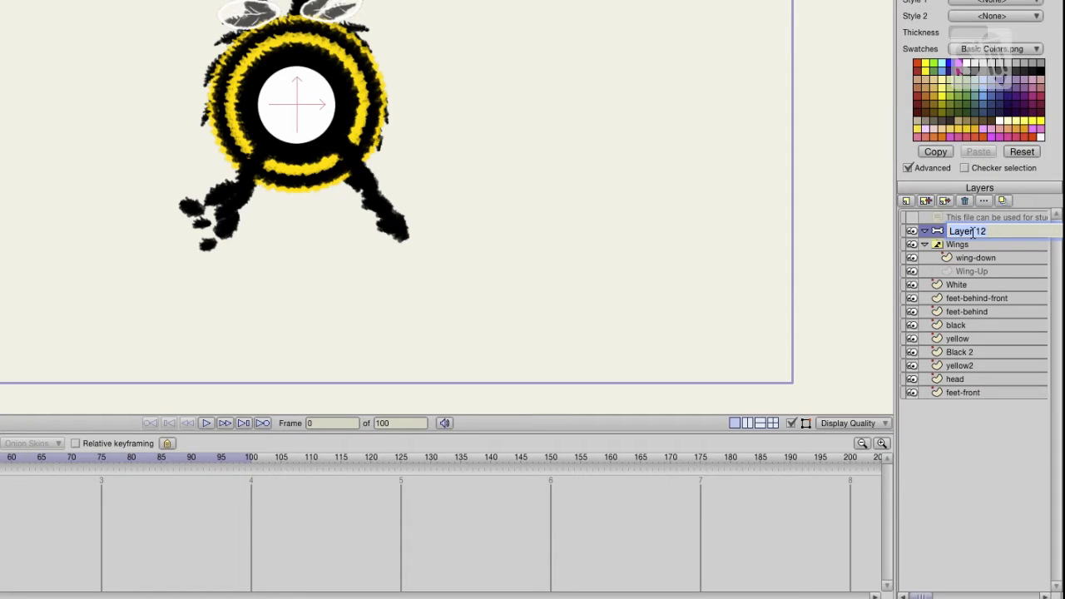
type("Bumblebee")
left_click(940, 230)
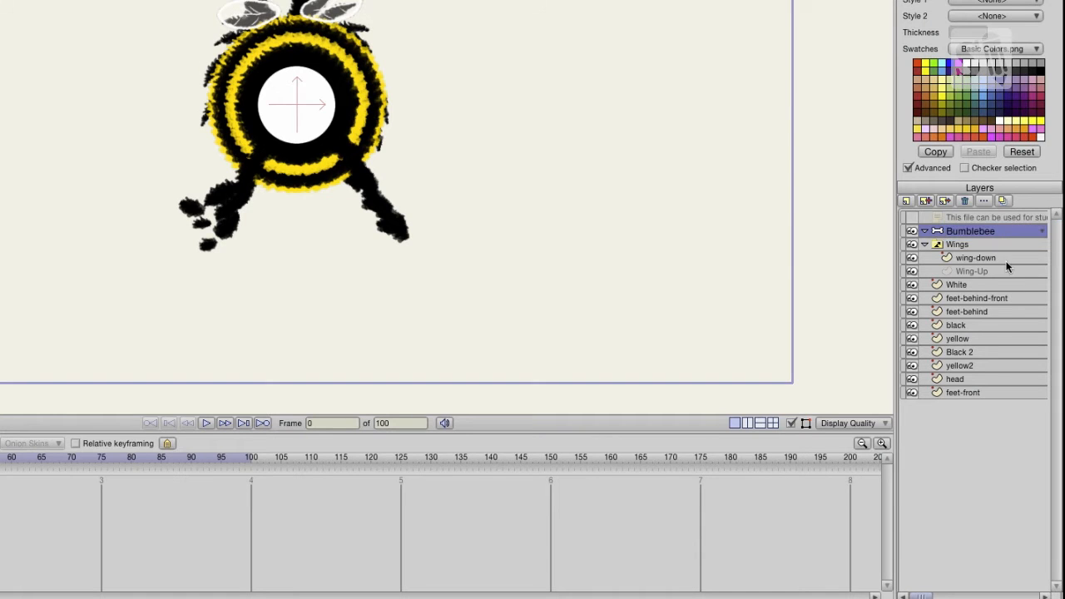
- Move all the bee's artwork layers, from Wings down to feet-front, into the Bumblebee bone layer
left_click(968, 244)
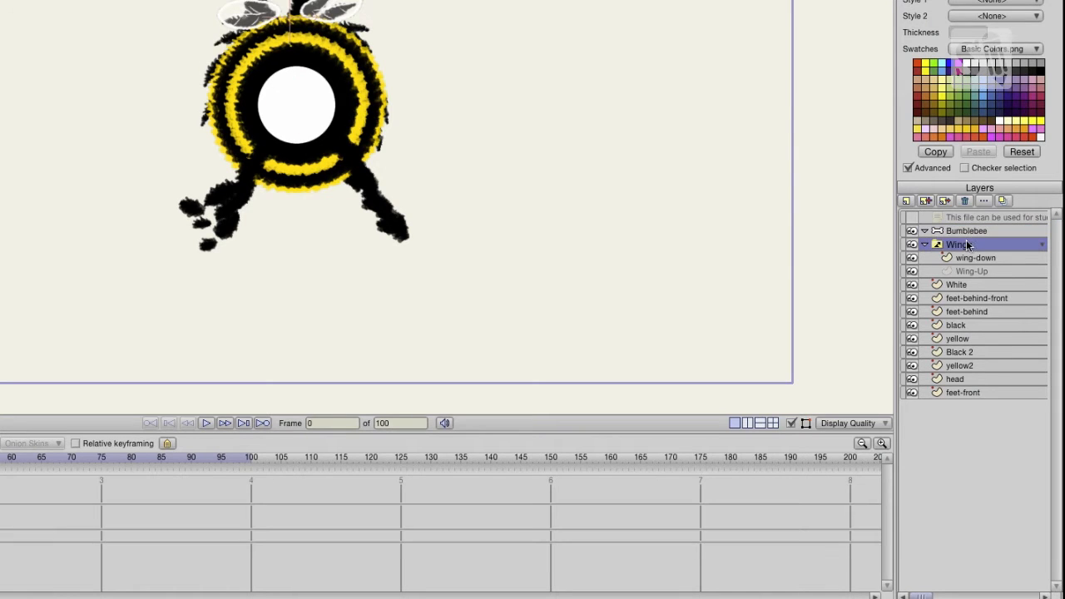
left_click(964, 392, "shift")
left_click_drag(956, 243, 954, 231)
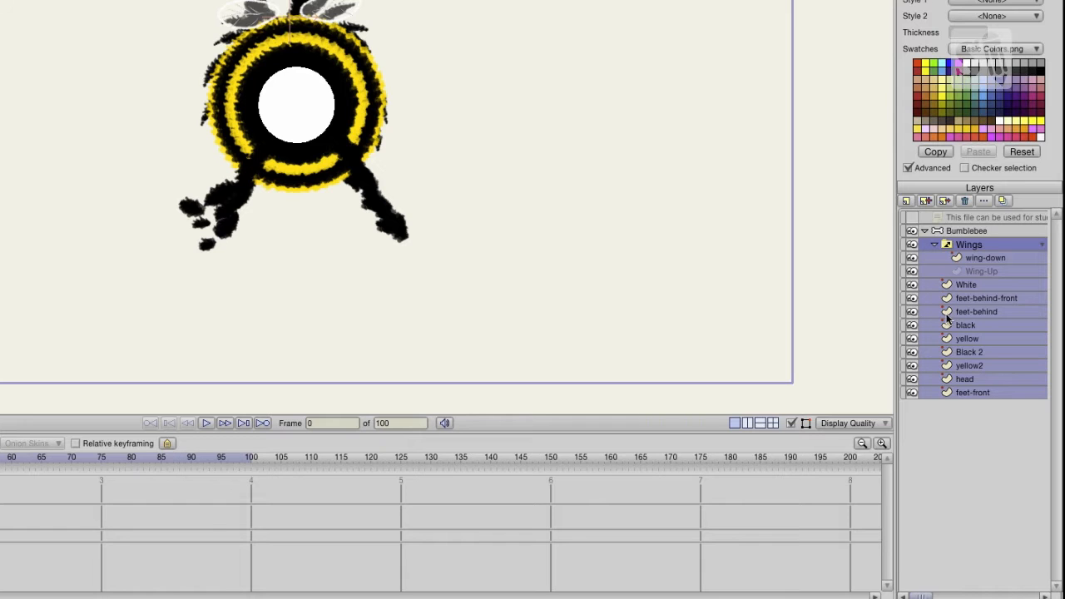
left_click(930, 233)
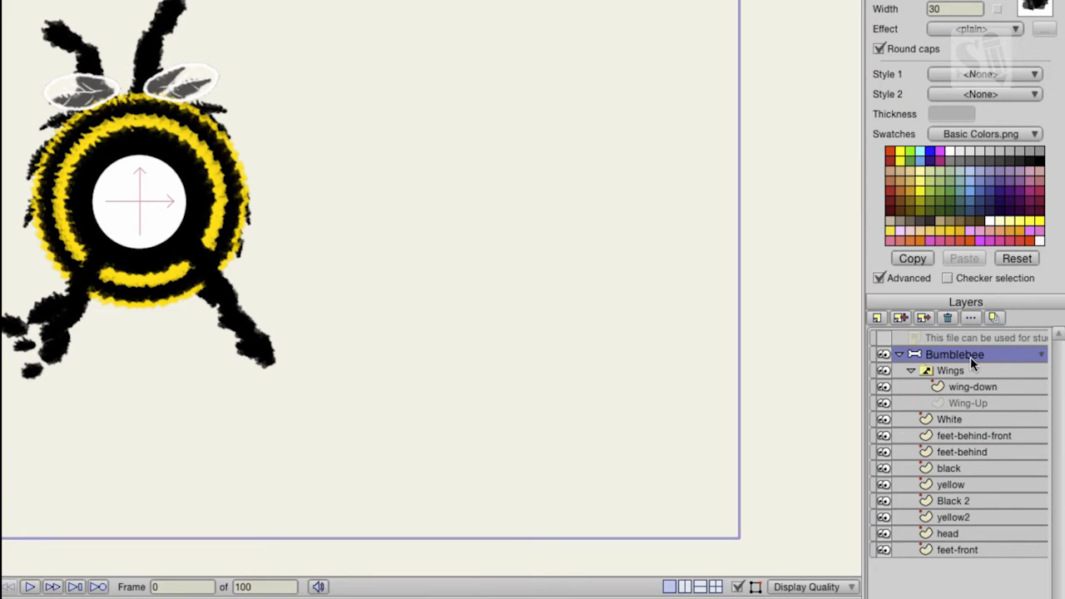
- Add a new vector layer inside the Bumblebee group and place it at the bottom, below feet-front
left_click(957, 550)
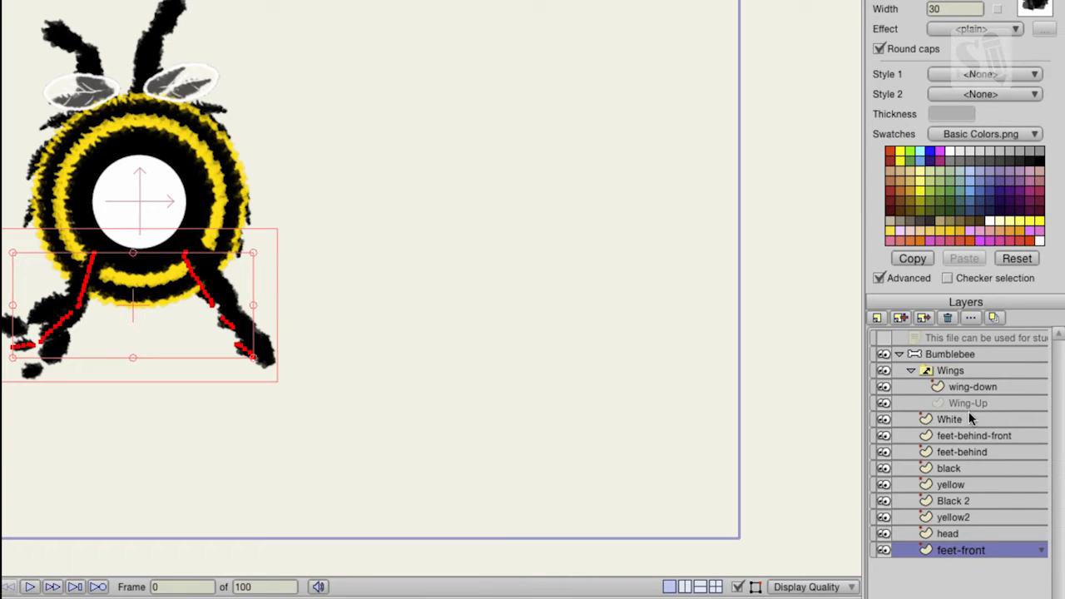
left_click(944, 353)
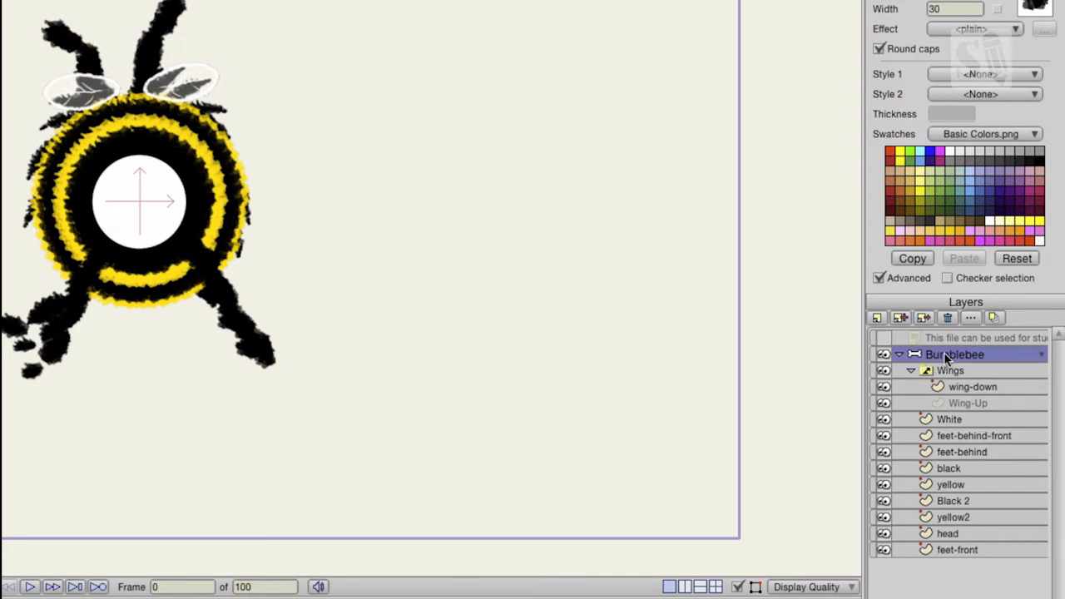
left_click(959, 552)
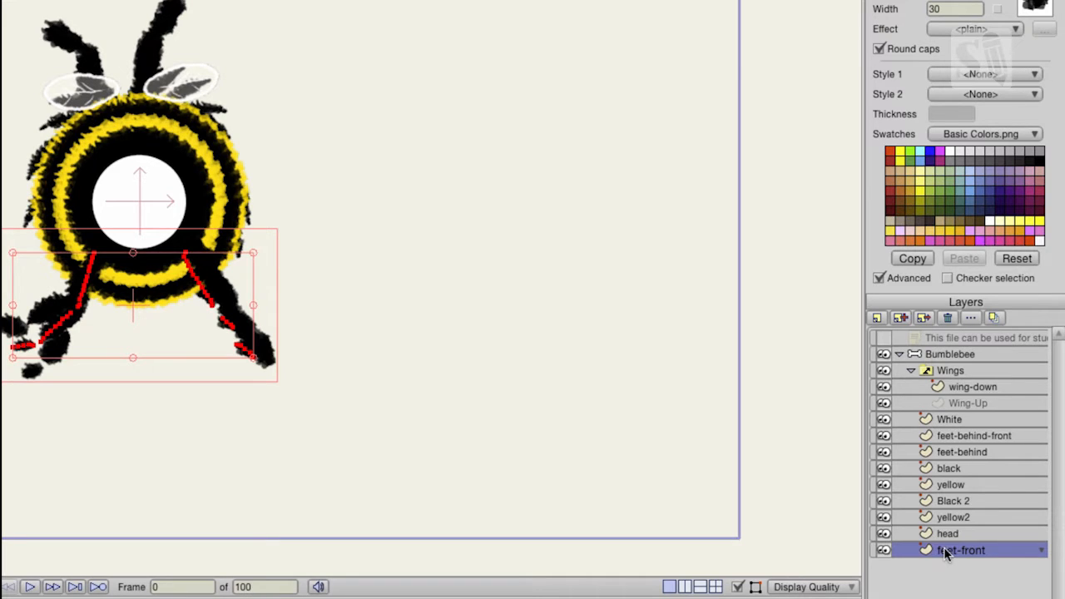
left_click(877, 321)
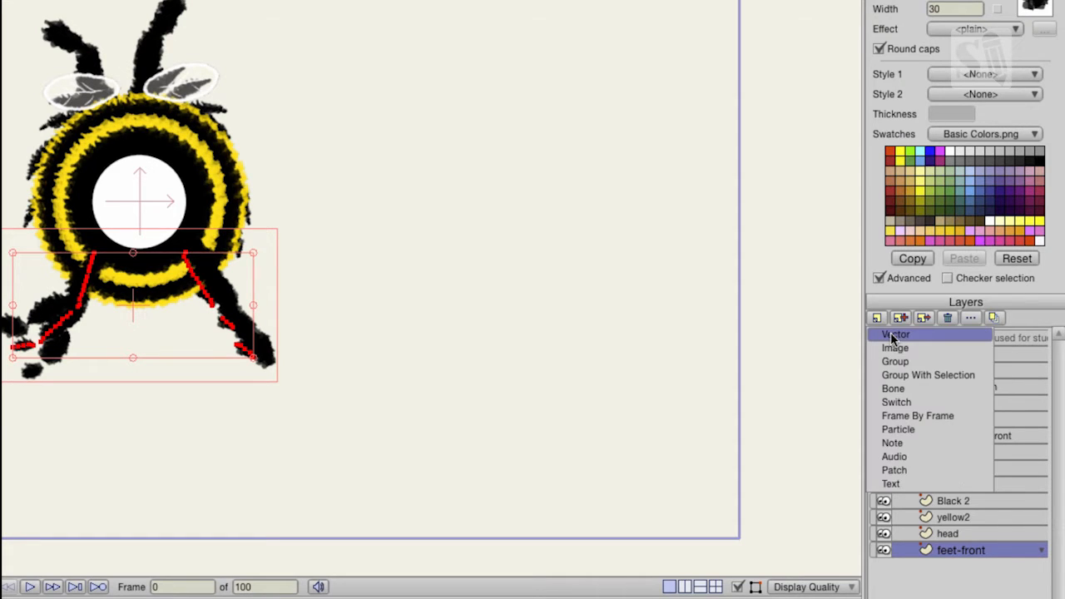
left_click(890, 333)
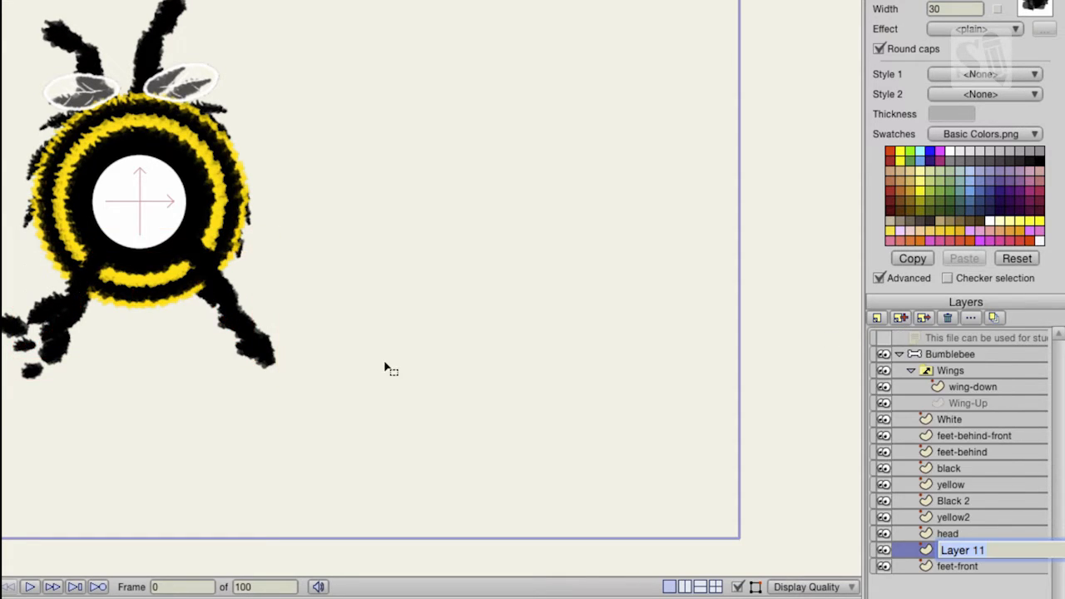
left_click(930, 550)
left_click_drag(927, 550, 930, 578)
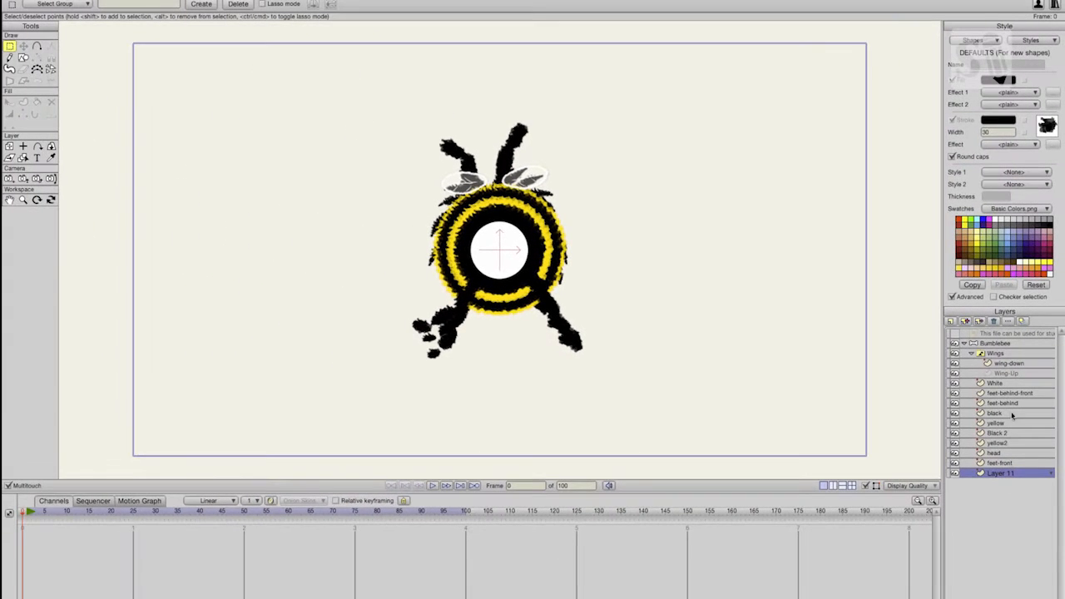
- Try to rename the new bottom vector layer as mask
left_click(993, 345)
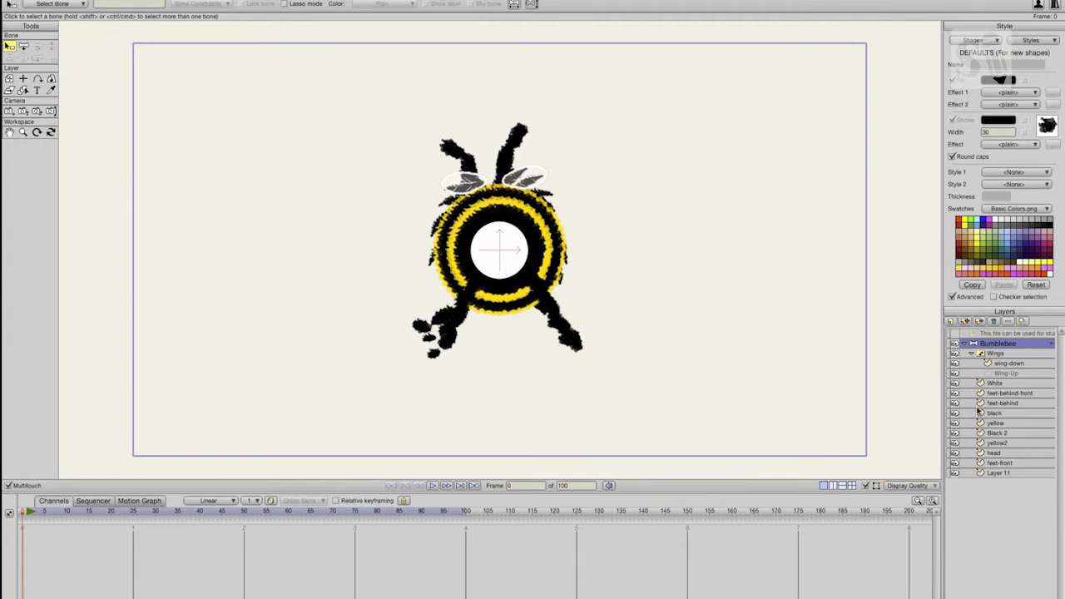
double_click(999, 473)
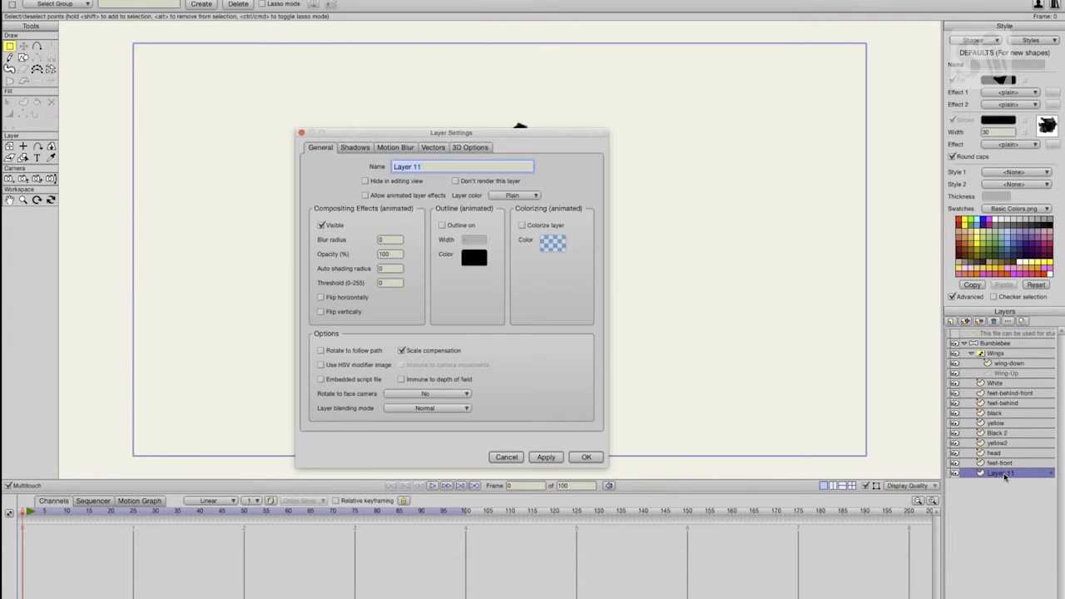
type("mask")
left_click(1028, 475)
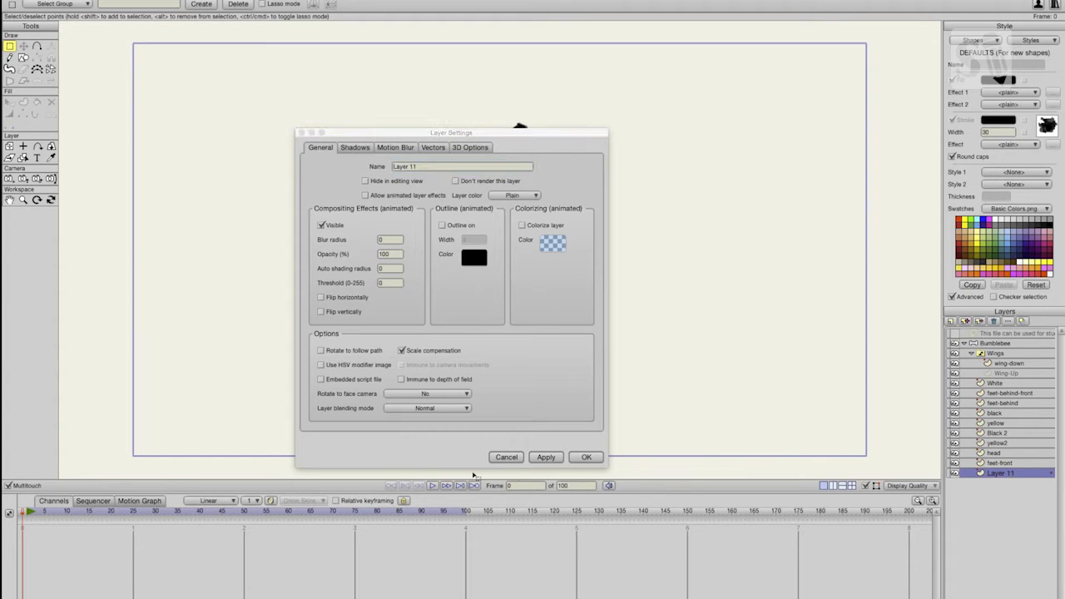
left_click(585, 458)
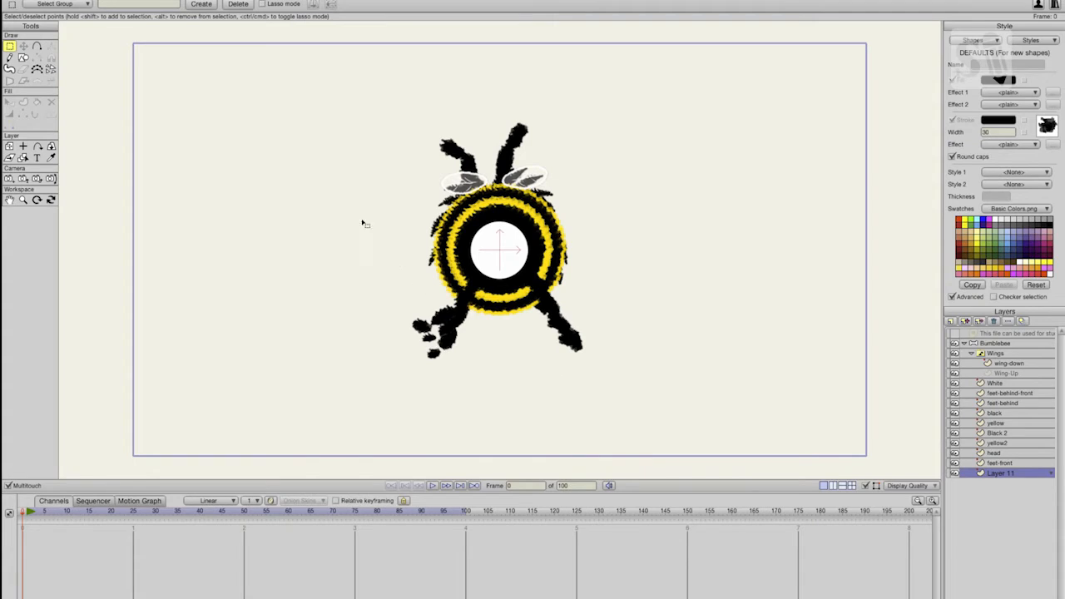
- Draw a rectangle filled with red F51010 behind the bee's antennae and wings, reaching down to the top of its body
left_click(23, 58)
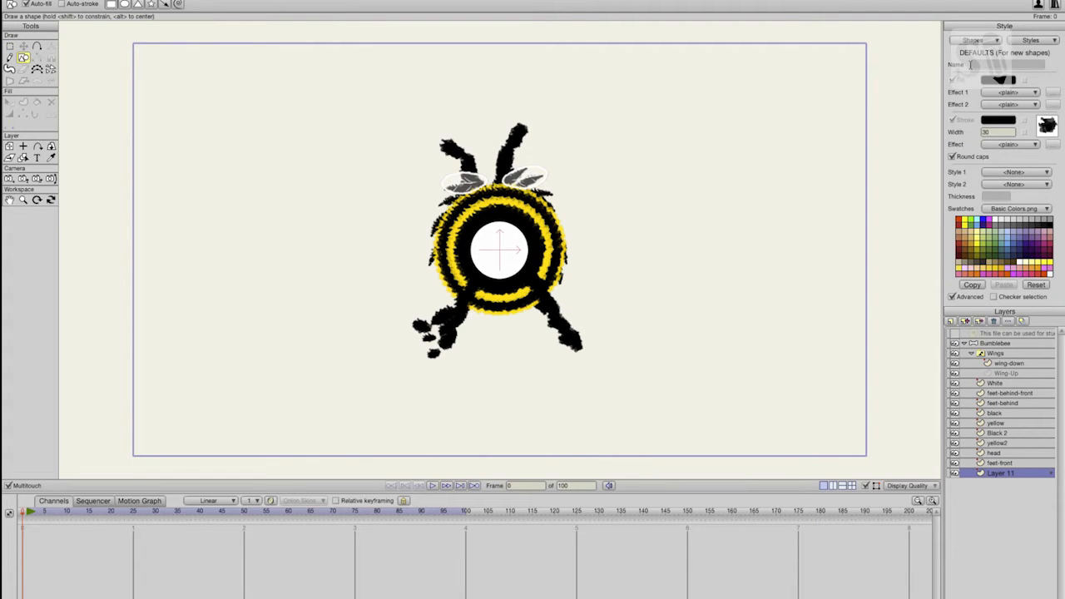
left_click(1001, 79)
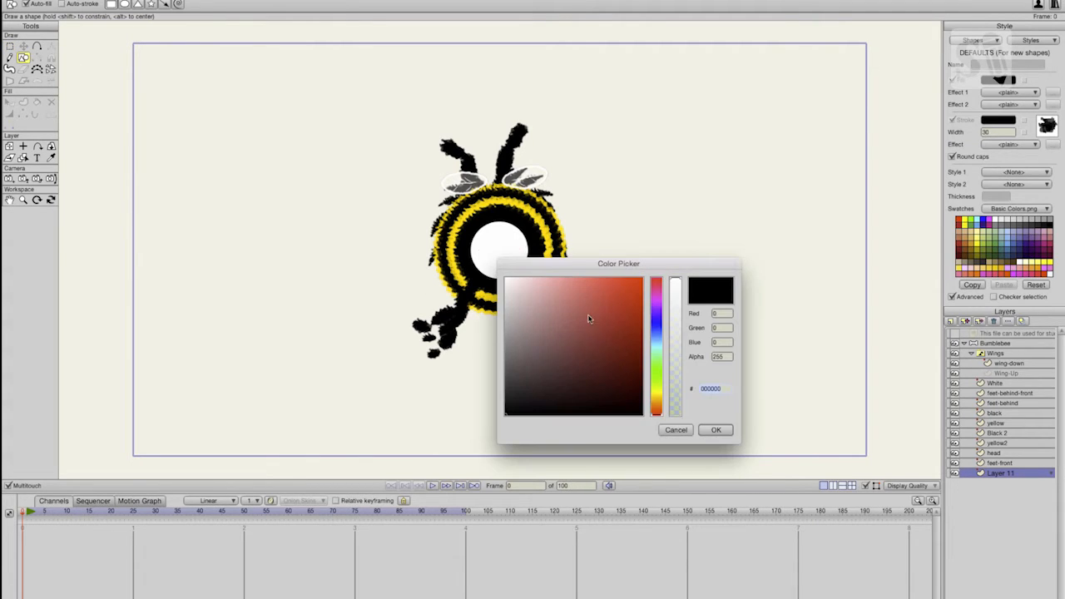
left_click(634, 283)
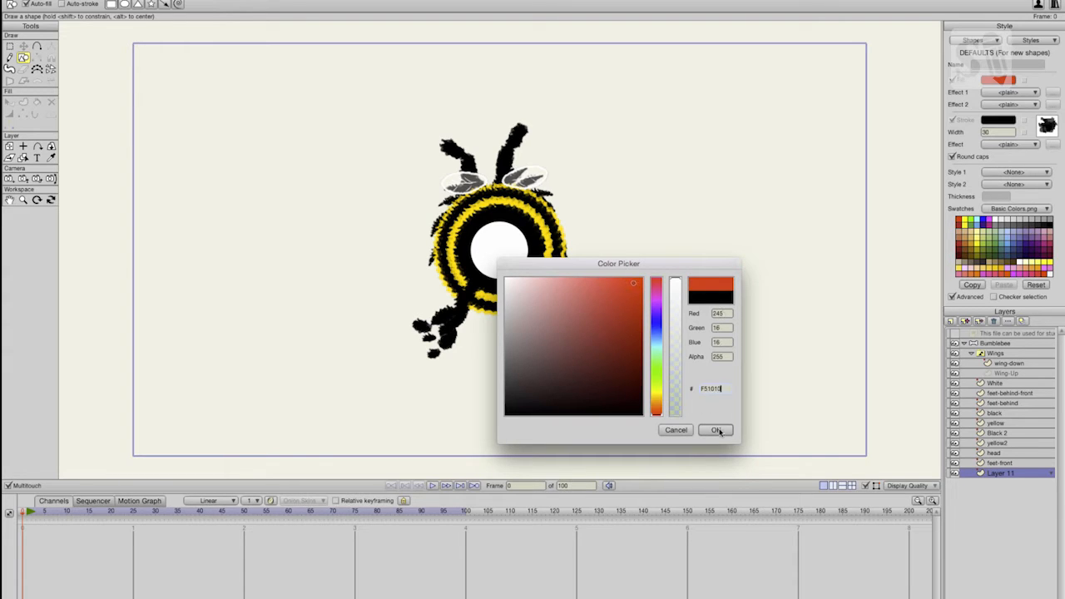
left_click(717, 430)
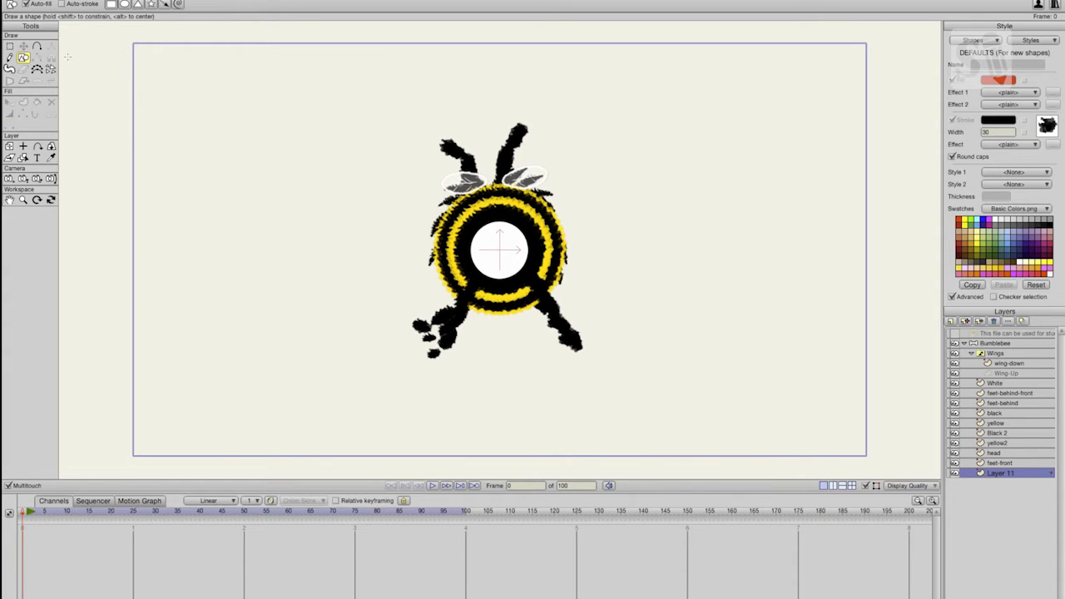
mouse_move(375, 70)
left_mouse_down()
mouse_move(542, 106)
mouse_move(622, 173)
mouse_move(611, 187)
left_mouse_up()
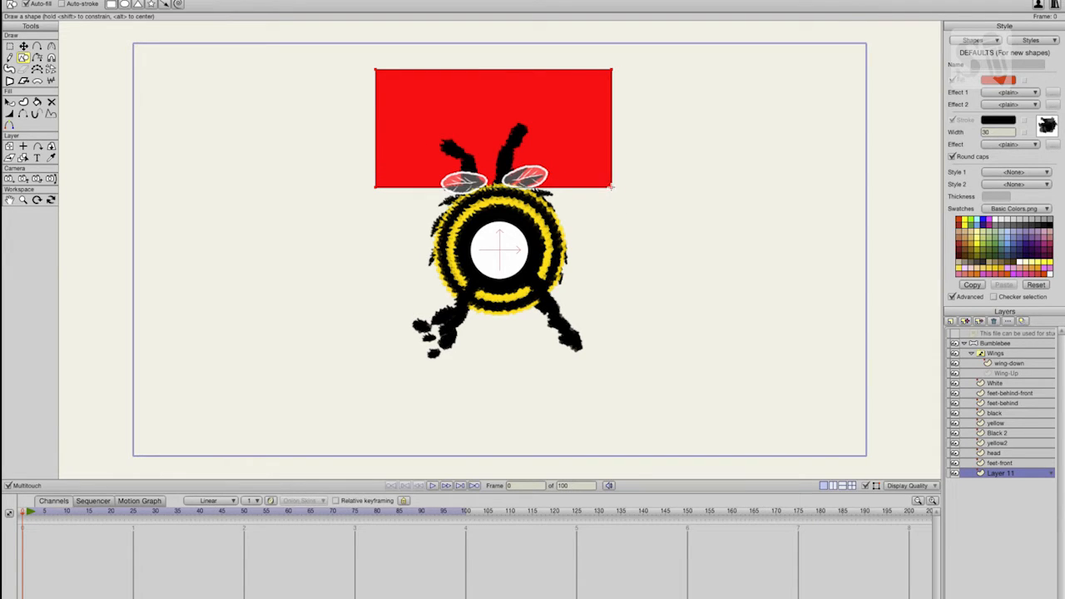
- Add points along the red rectangle's lower edge and reshape it around the top of the bee's body, lowering the left corner
left_click(36, 48)
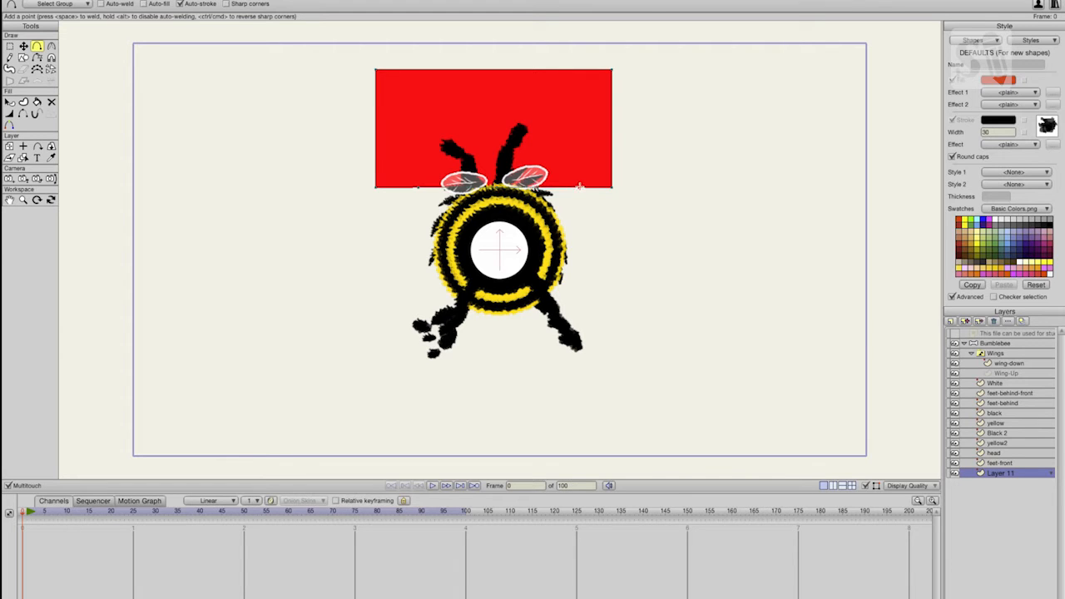
left_click(24, 46)
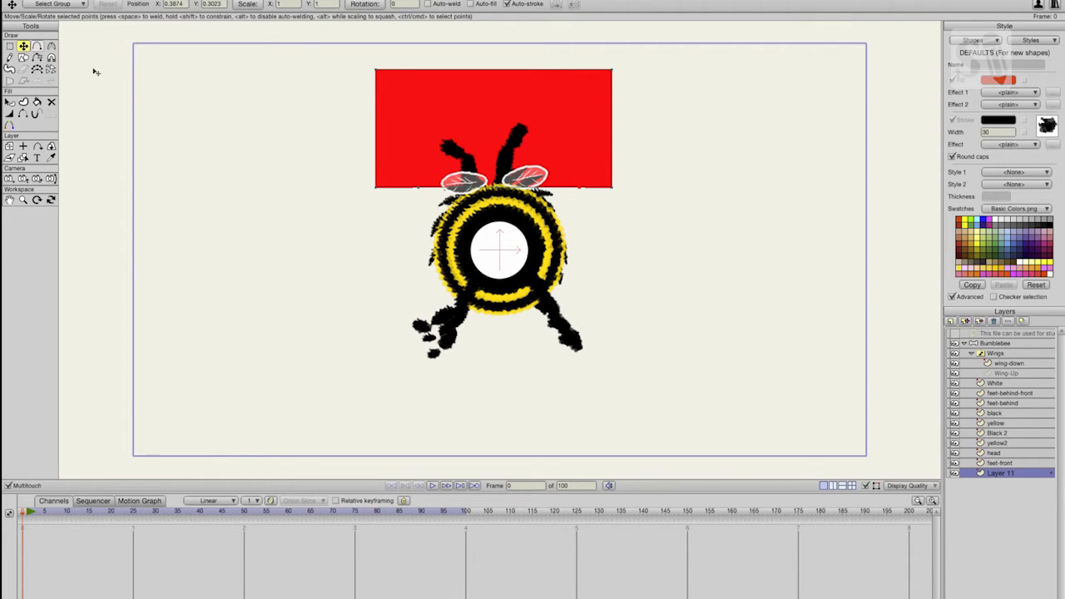
left_click_drag(419, 189, 427, 222)
left_click_drag(467, 189, 385, 237)
left_click(540, 193)
left_click_drag(582, 194, 559, 208)
left_click_drag(498, 189, 495, 184)
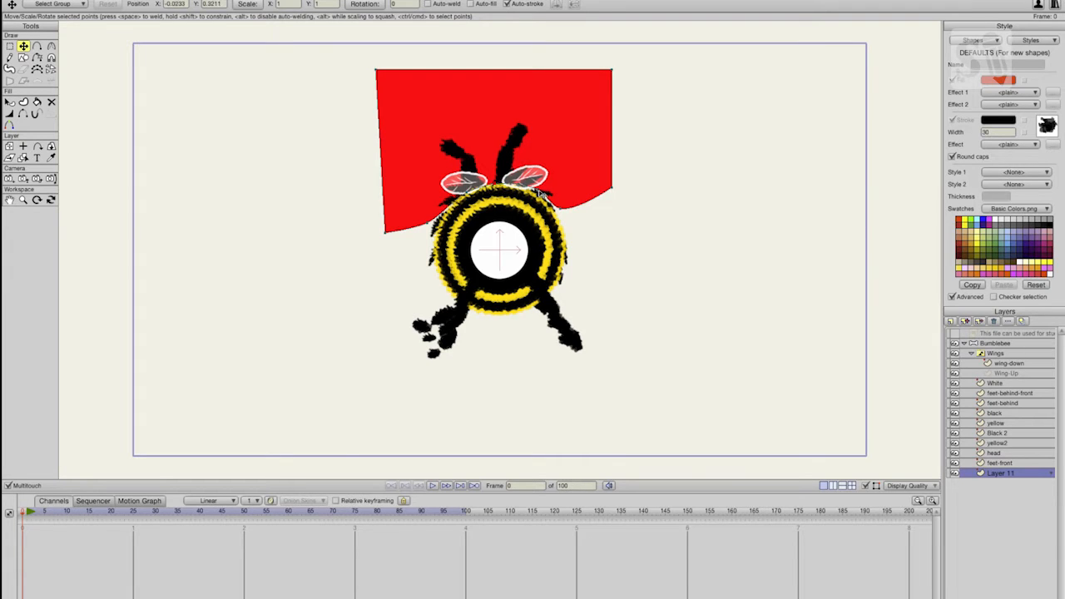
- Pull the red shape's lower-right corner down and inward and adjust the edge points to follow the bee's body
left_click(538, 192)
left_click(613, 194)
left_click_drag(614, 192, 537, 192)
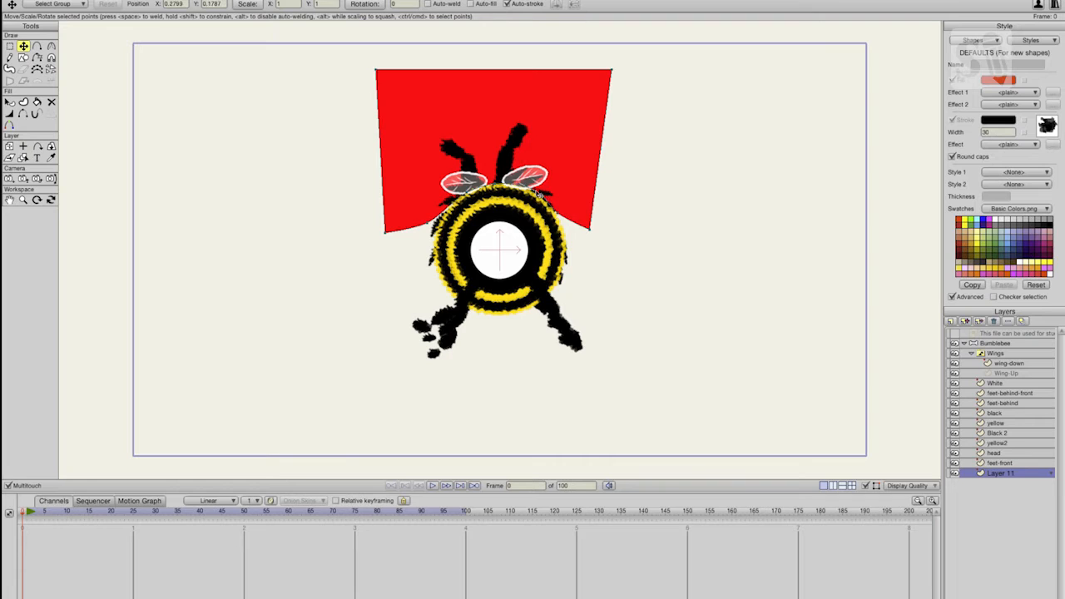
left_click_drag(426, 225, 429, 224)
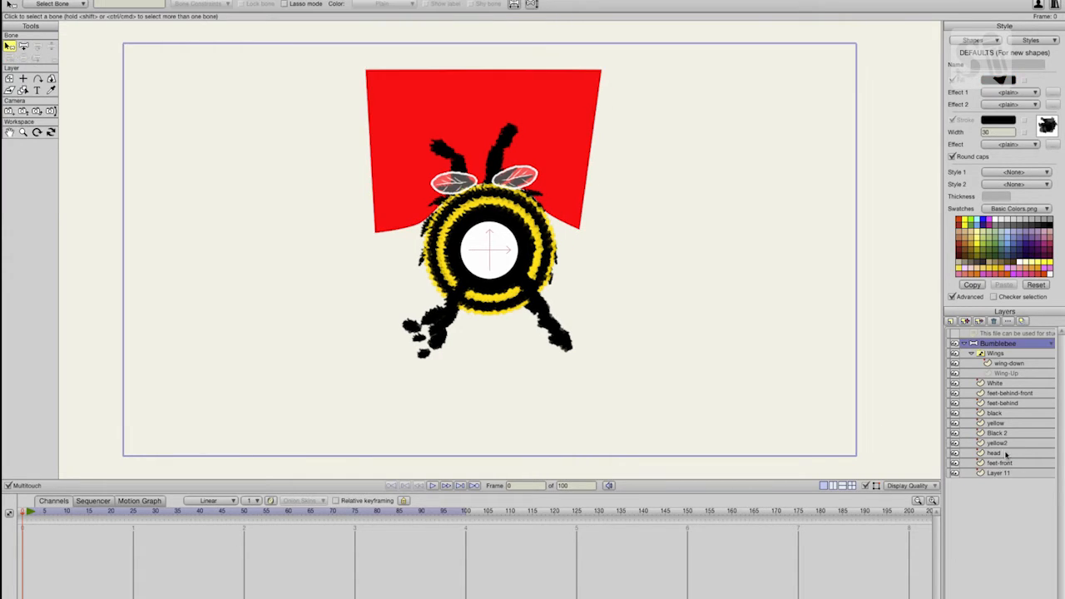
- Rename the vector layer containing the red shape as mask
double_click(998, 473)
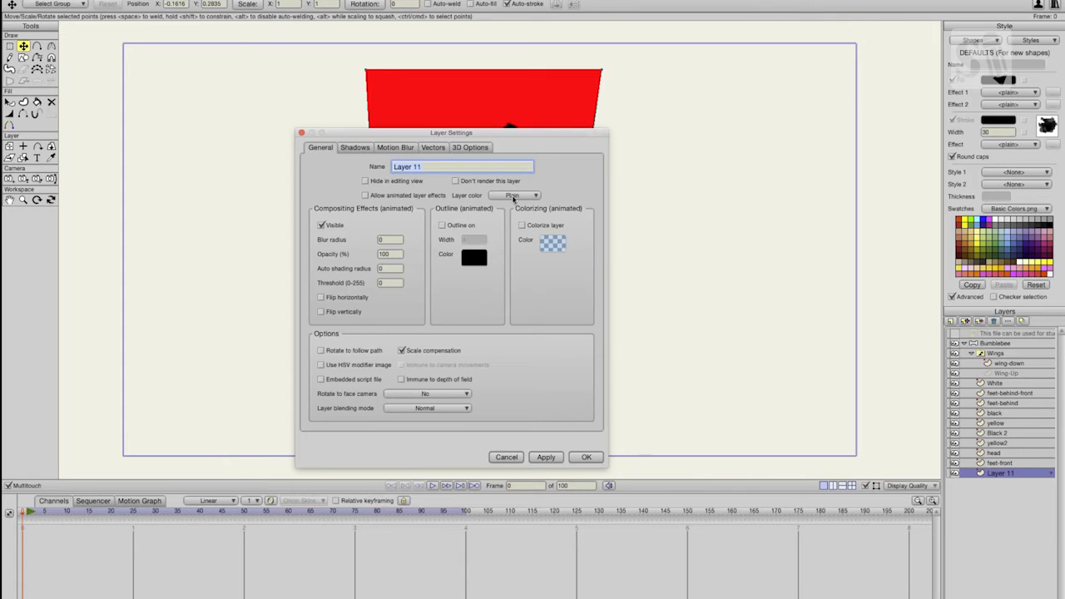
type("mask")
left_click(555, 460)
left_click(588, 457)
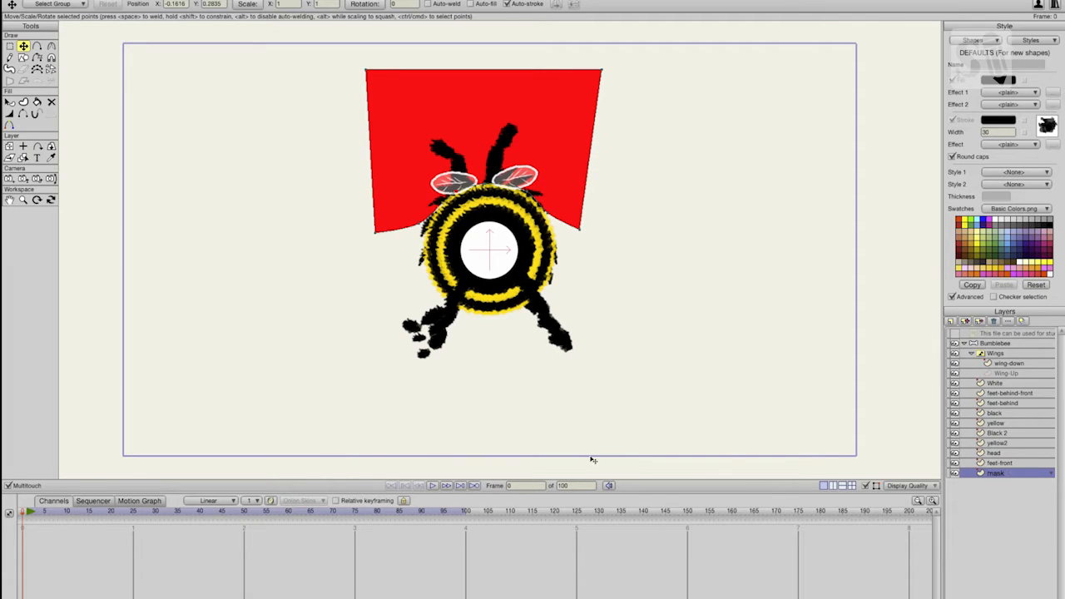
- Set the Bumblebee layer's group mask to Hide all
left_click(994, 345)
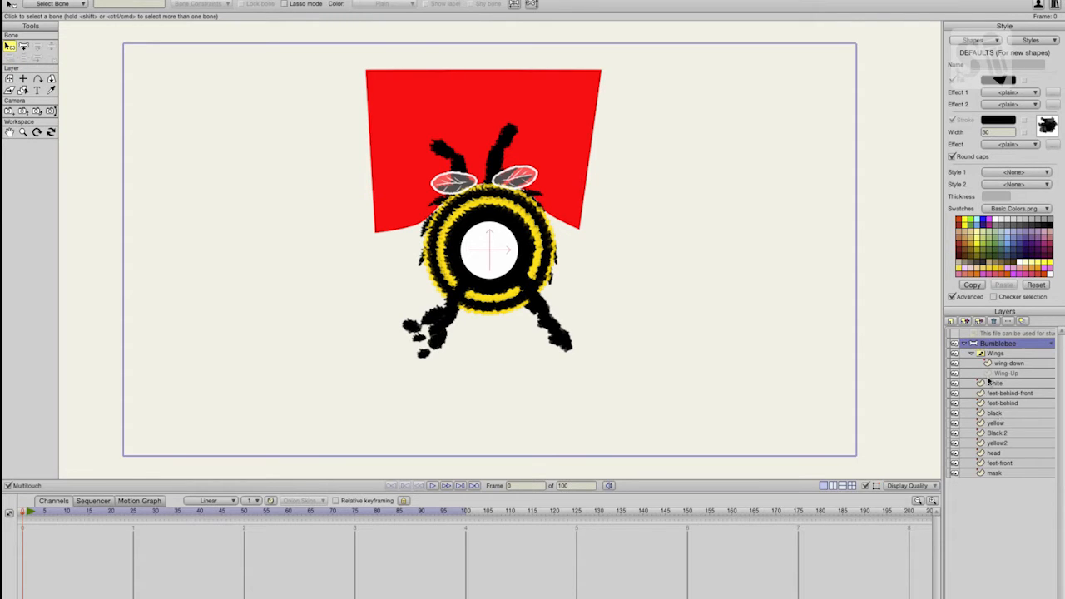
double_click(991, 345)
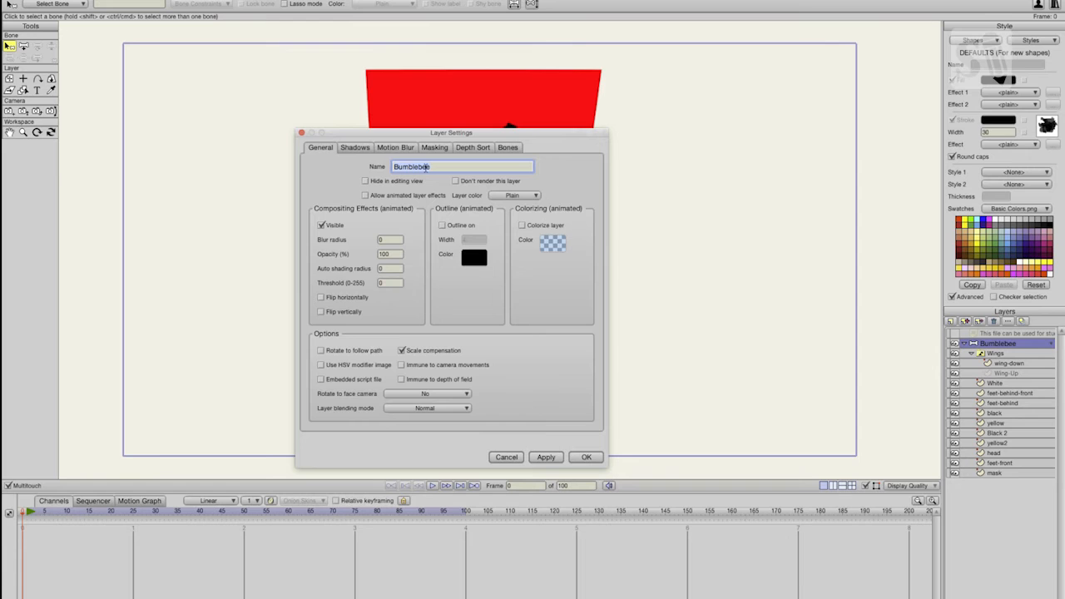
left_click(435, 147)
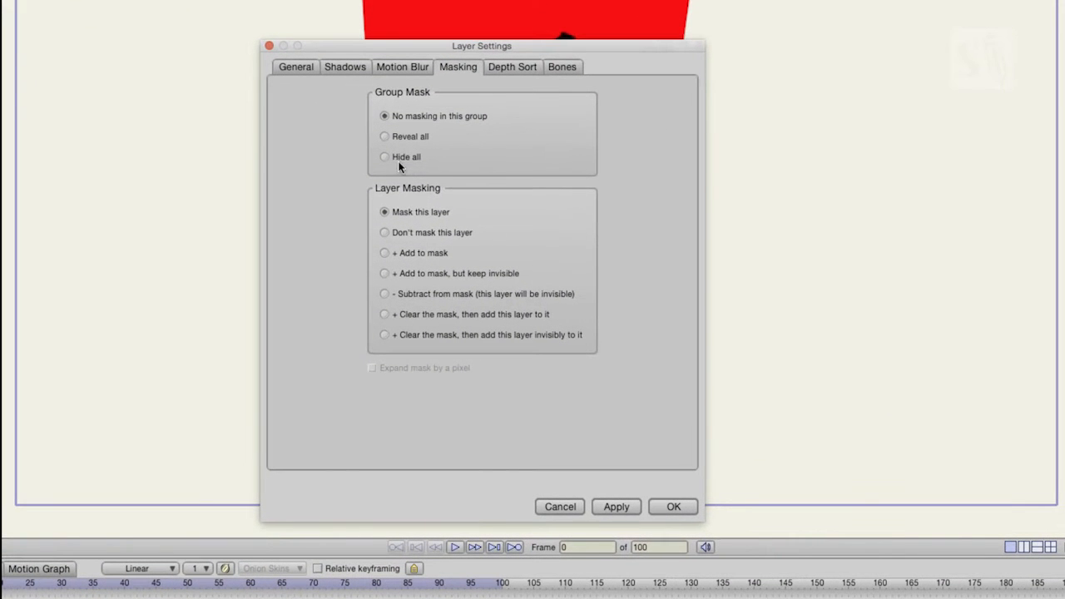
left_click(620, 506)
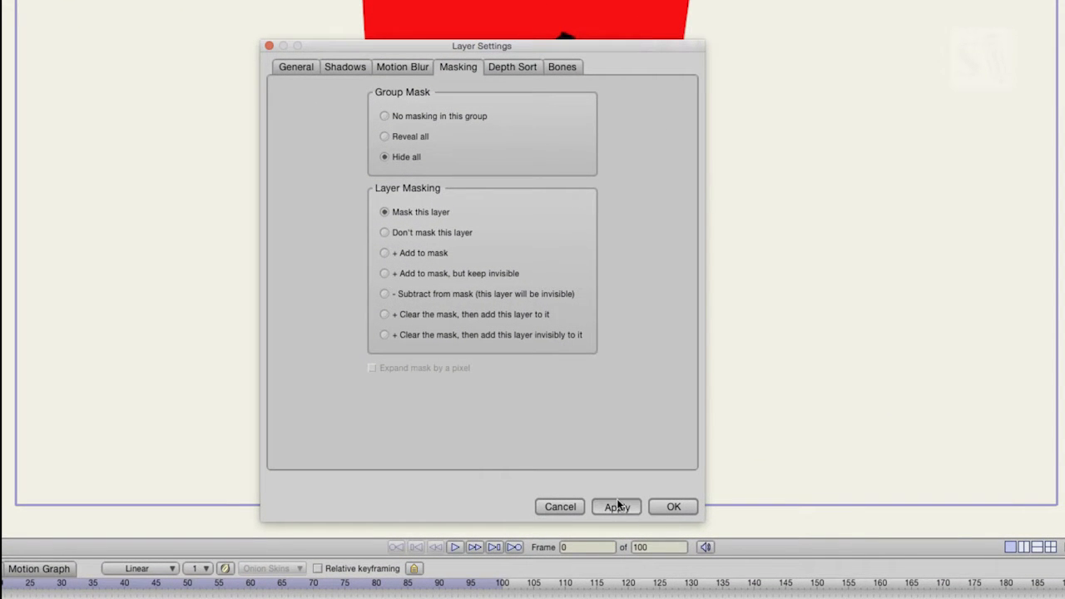
left_click(671, 506)
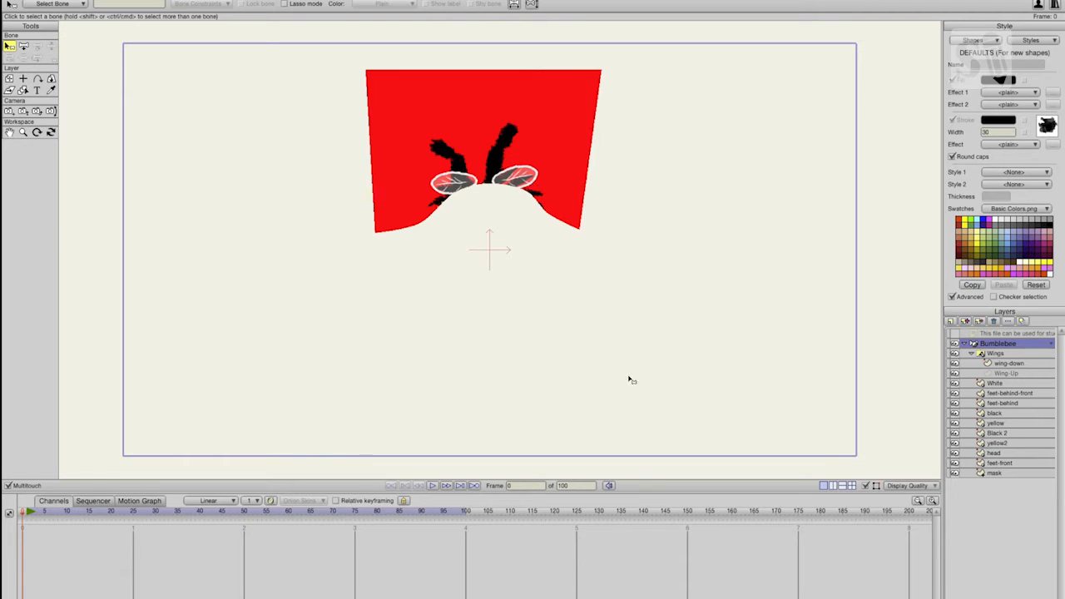
- Set the mask layer's masking to add to the mask but keep invisible
double_click(993, 474)
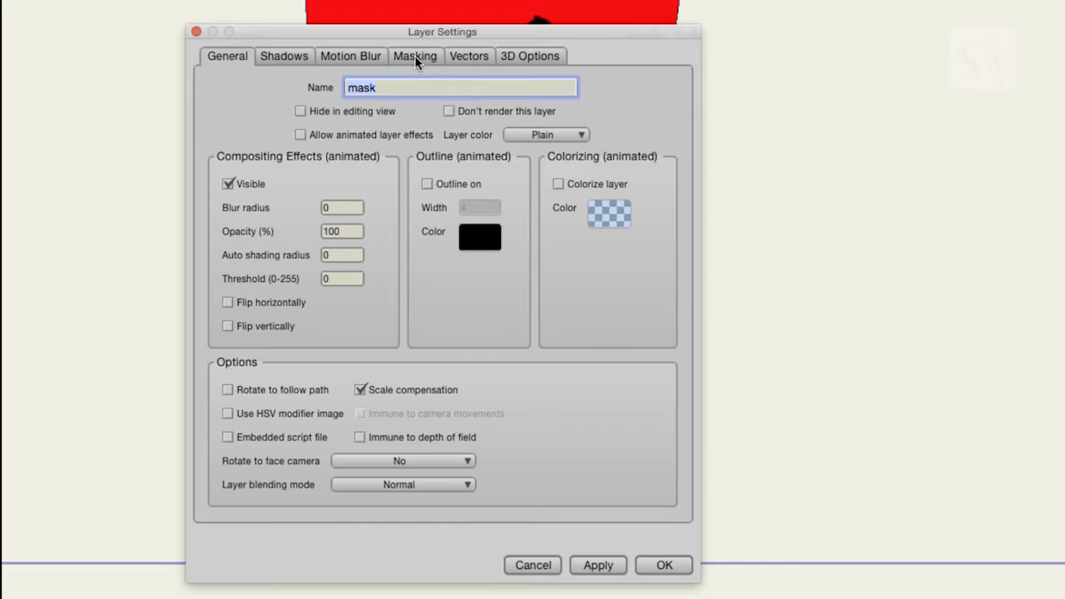
left_click(414, 55)
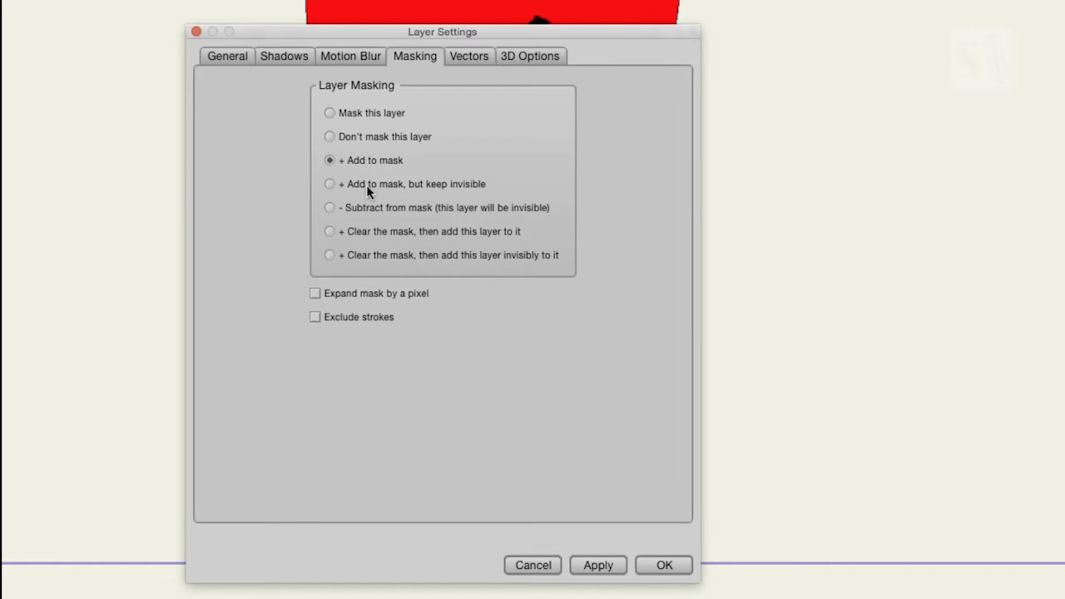
left_click(329, 184)
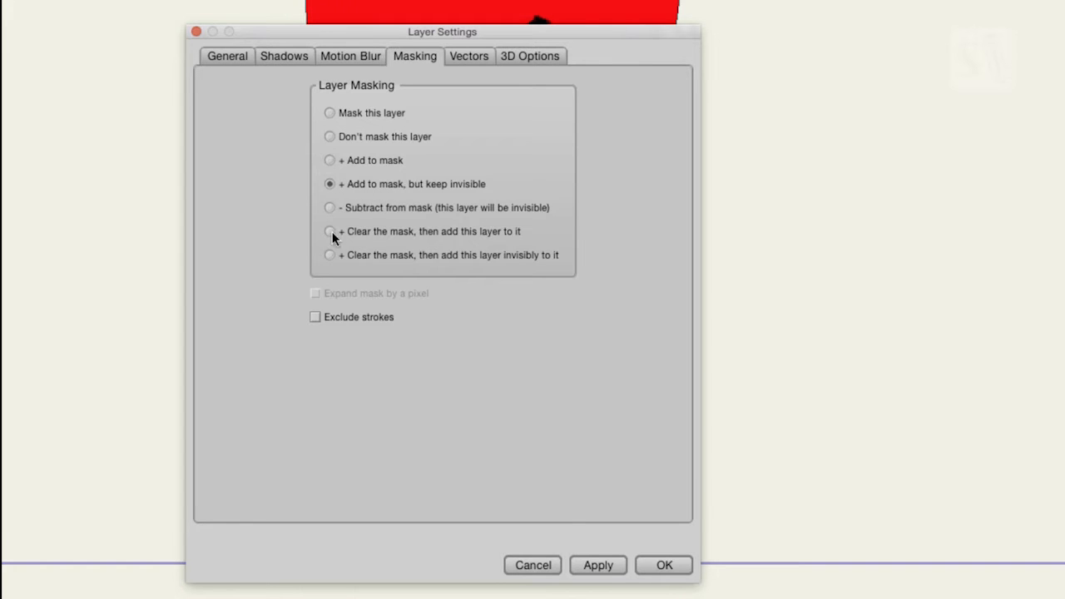
left_click(613, 565)
left_click(662, 565)
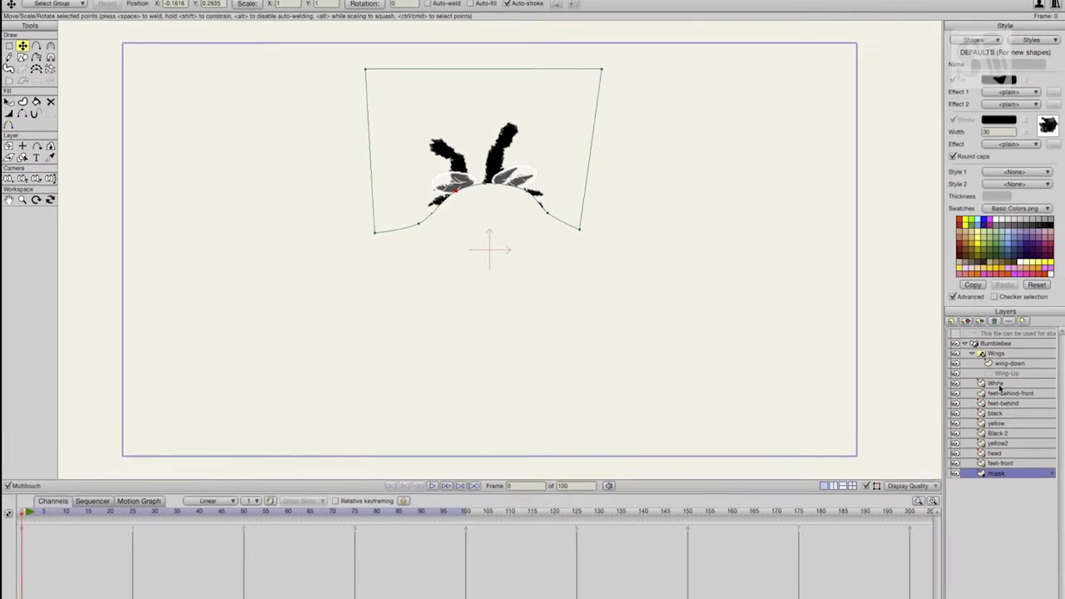
- Set the White and feet-behind-front layers to Don't mask this layer
double_click(996, 384)
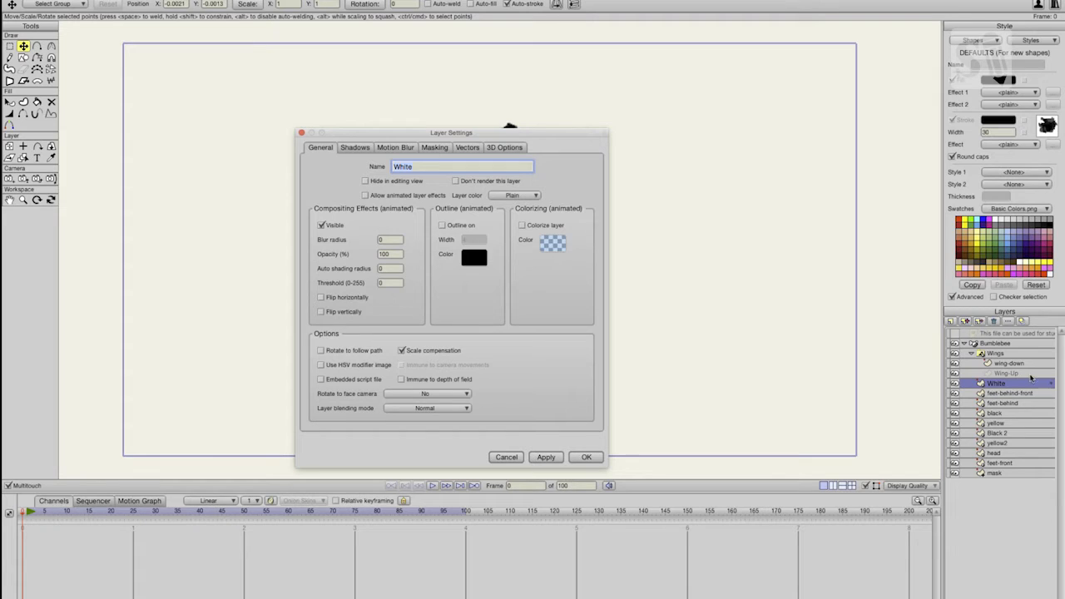
left_click(434, 149)
left_click(405, 197)
left_click(586, 458)
double_click(1001, 394)
left_click(435, 148)
left_click(411, 197)
left_click(546, 458)
left_click(591, 456)
- Set the feet-behind and black layers to Don't mask this layer
double_click(1006, 404)
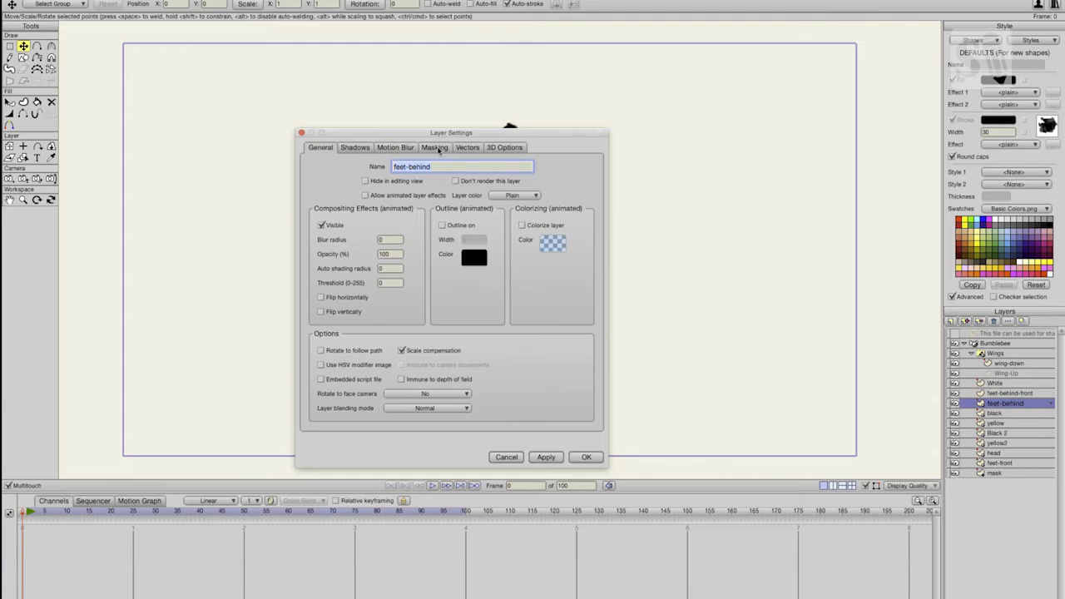
left_click(434, 148)
left_click(407, 197)
left_click(587, 457)
double_click(995, 414)
left_click(434, 147)
left_click(407, 198)
left_click(586, 458)
- Set the yellow and Black 2 layers to Don't mask this layer
double_click(997, 432)
left_click(434, 148)
left_click(396, 199)
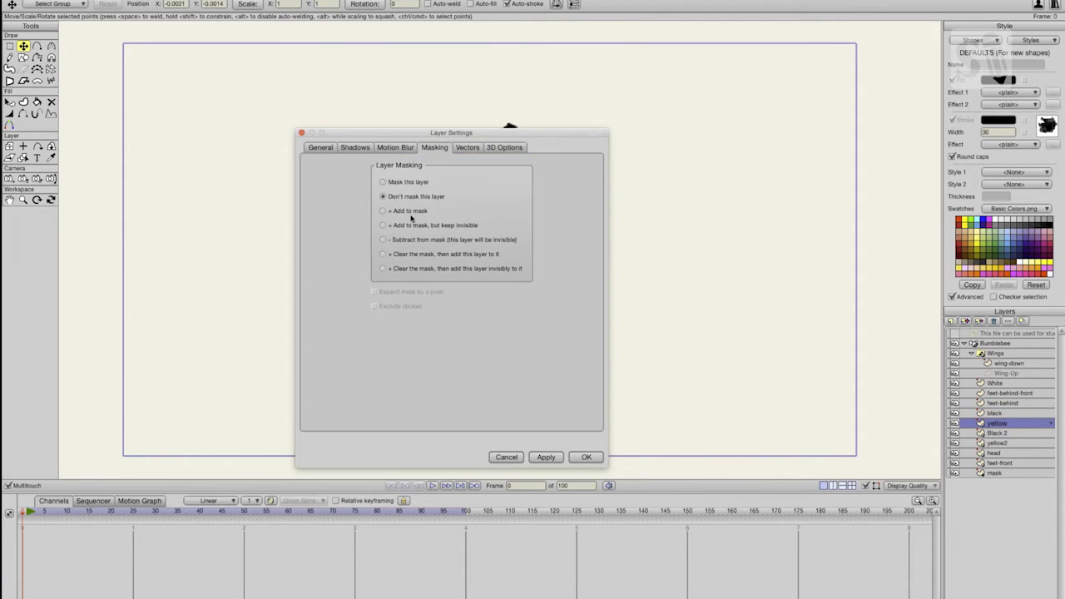
left_click(587, 458)
double_click(988, 434)
left_click(434, 147)
left_click(415, 196)
left_click(586, 457)
- Exclude the yellow2, head and feet-front layers from the mask with the Don't mask this layer option
double_click(996, 443)
left_click(434, 147)
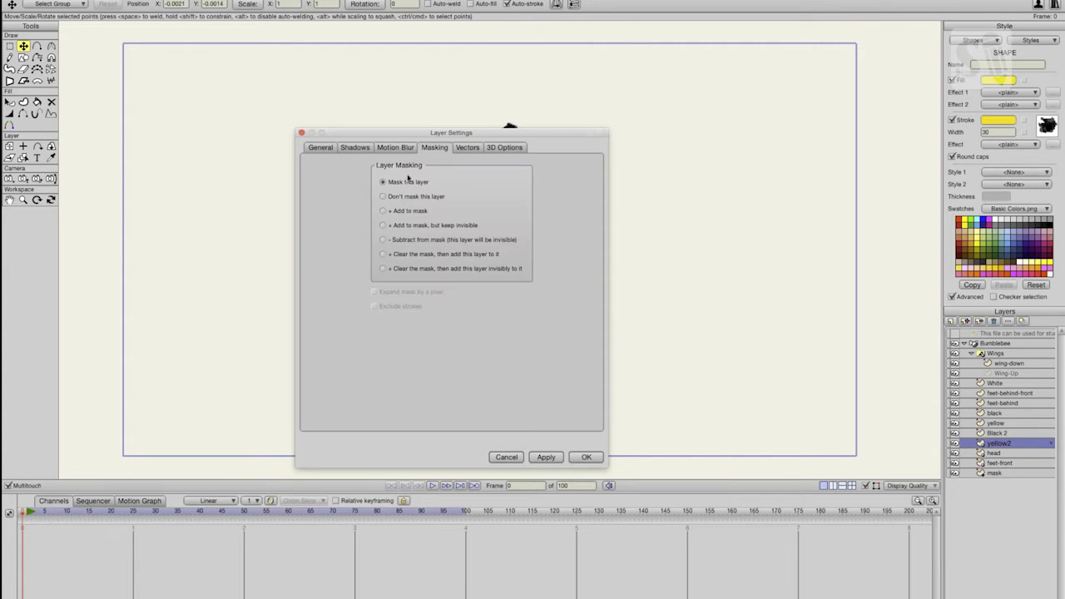
left_click(587, 457)
left_click(435, 147)
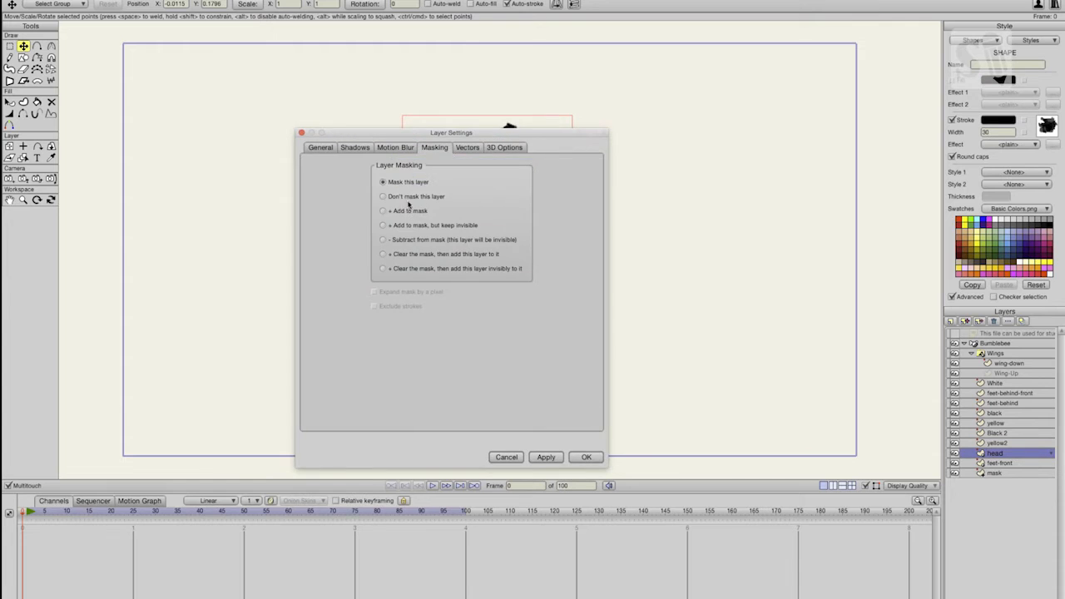
left_click(586, 457)
double_click(999, 464)
left_click(429, 150)
left_click(425, 225)
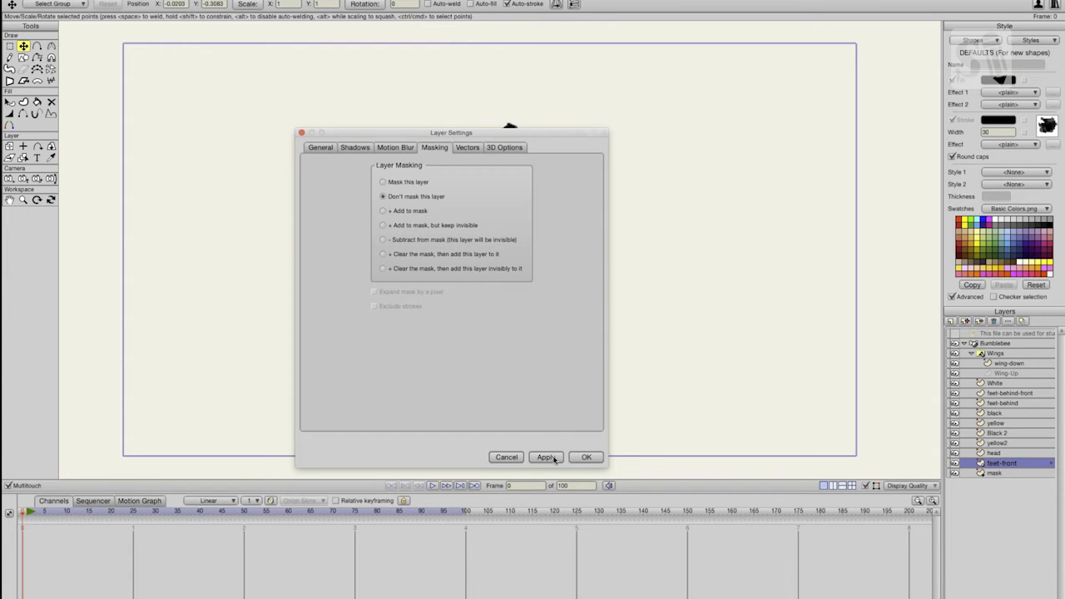
left_click(586, 456)
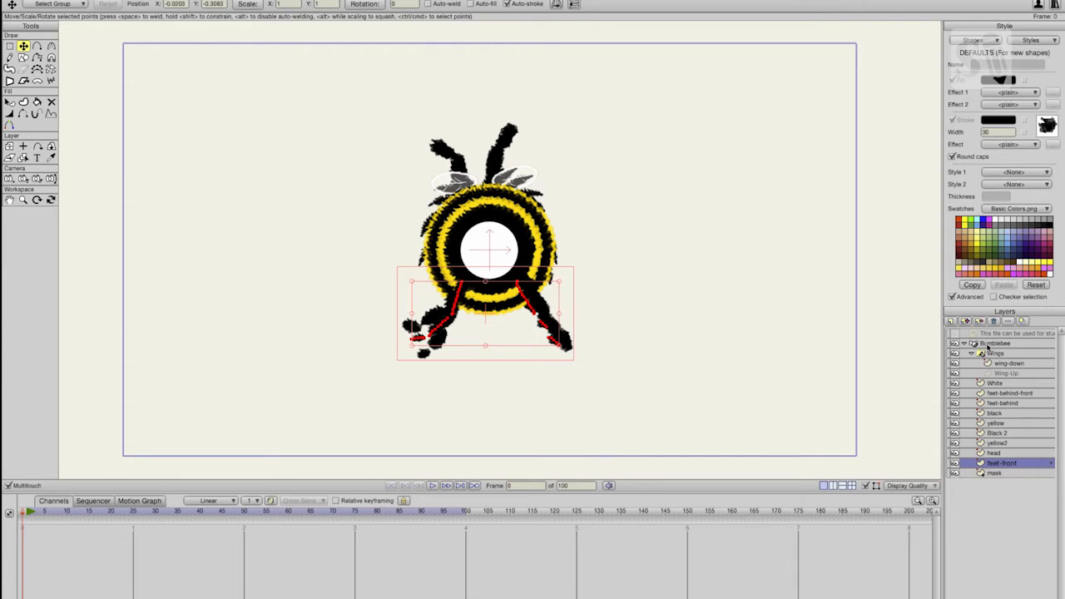
- Add a vertical bone to the right of the bee in the Bumblebee layer and name it horizontal
left_click(989, 343)
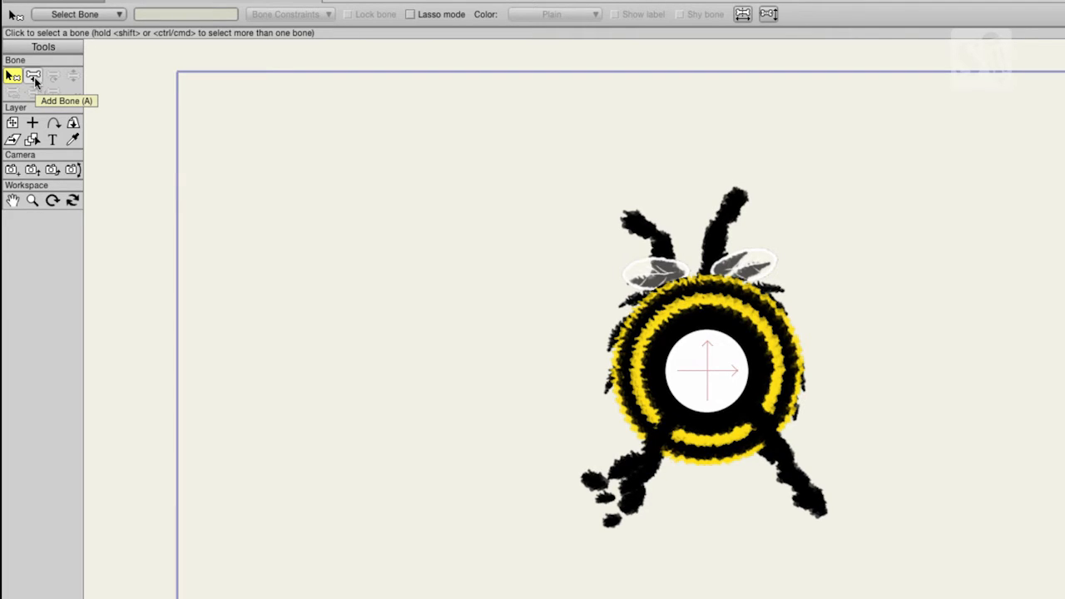
left_click(33, 77)
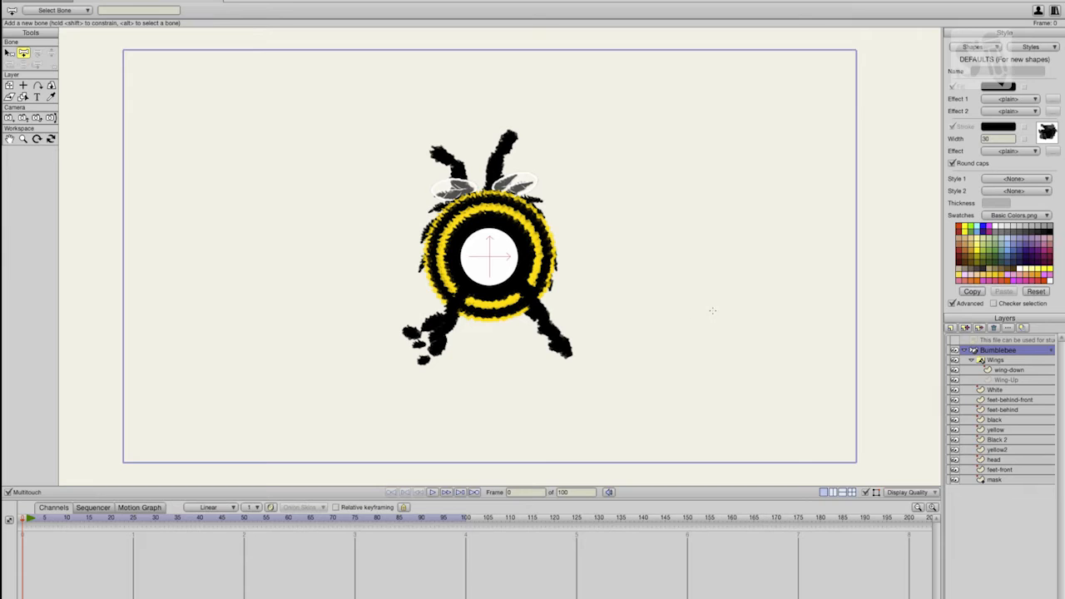
left_click_drag(712, 313, 713, 146)
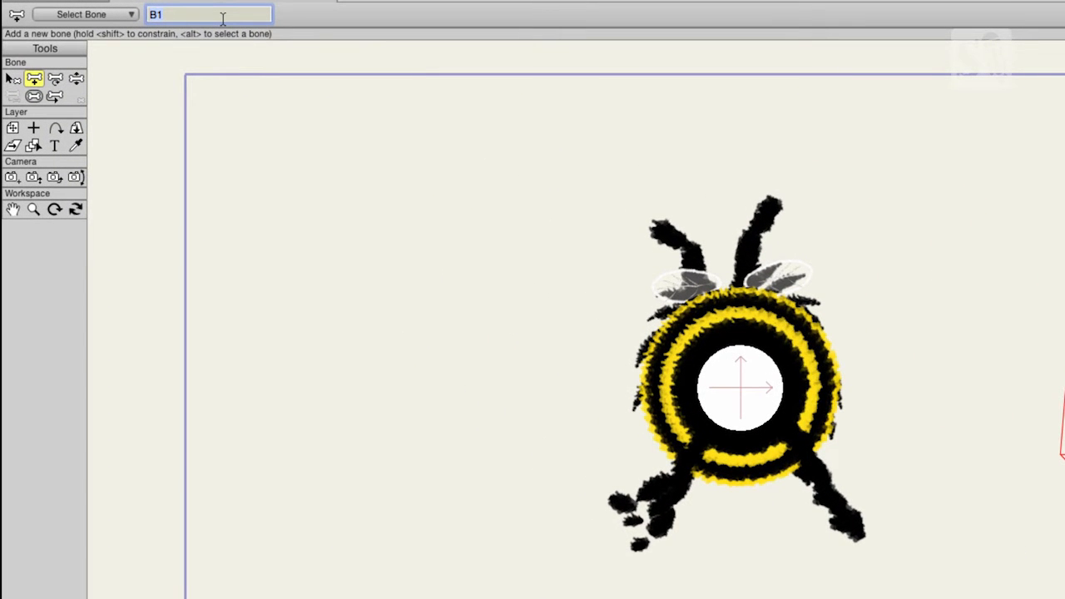
type("horizontal")
left_click(1053, 308)
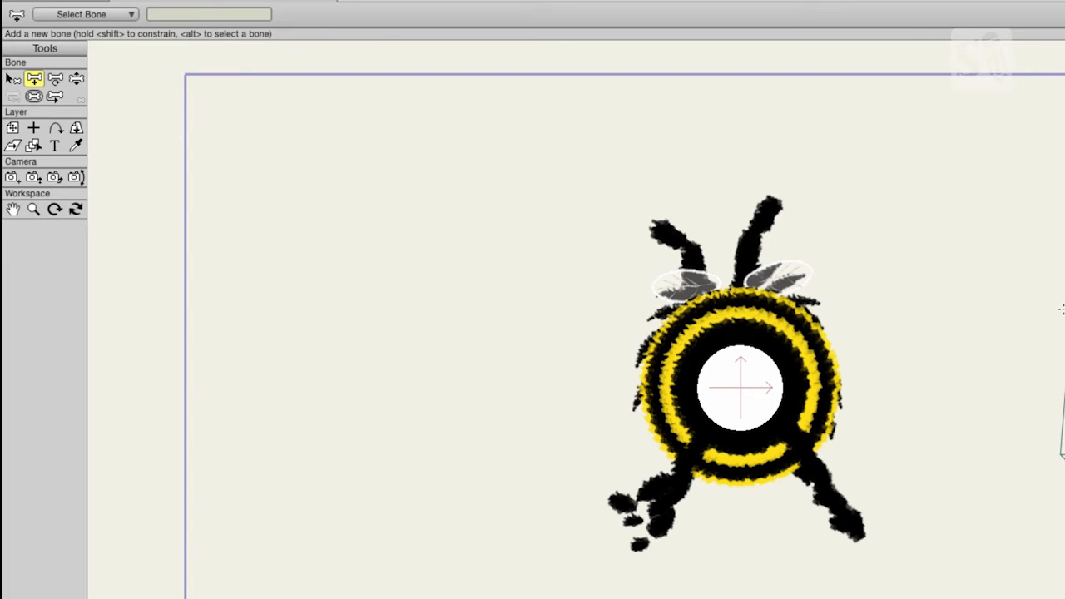
- Set the strength of the horizontal bone to 0
left_click(14, 79)
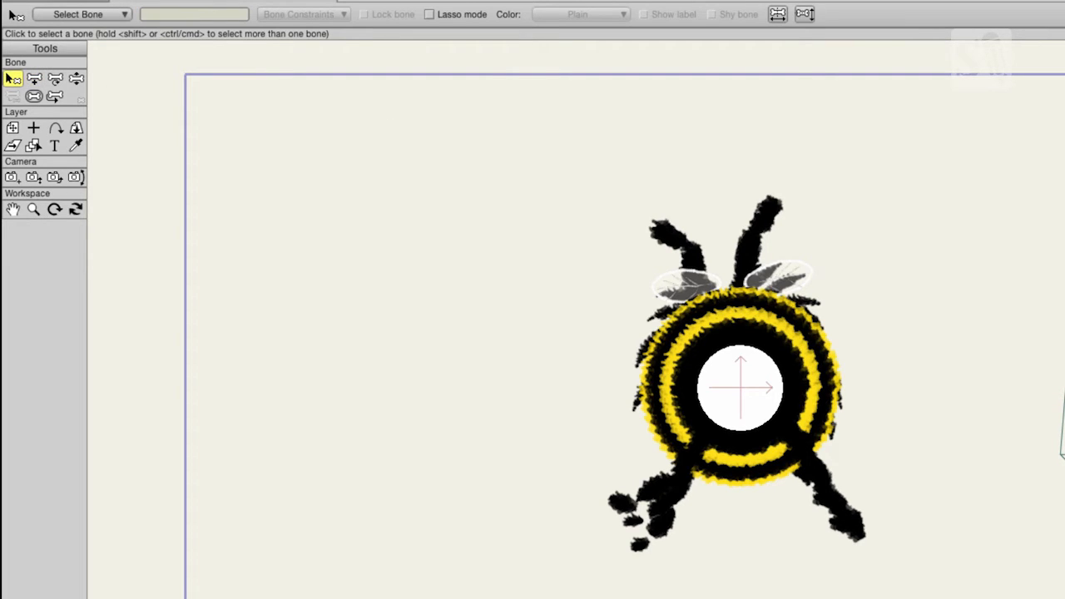
left_click(1058, 382)
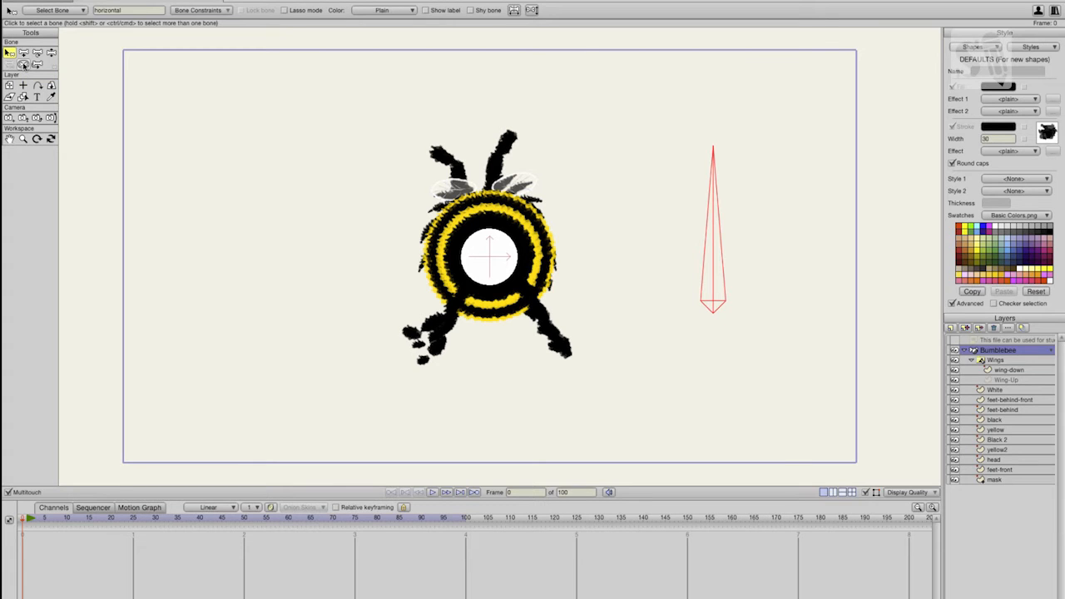
left_click(23, 65)
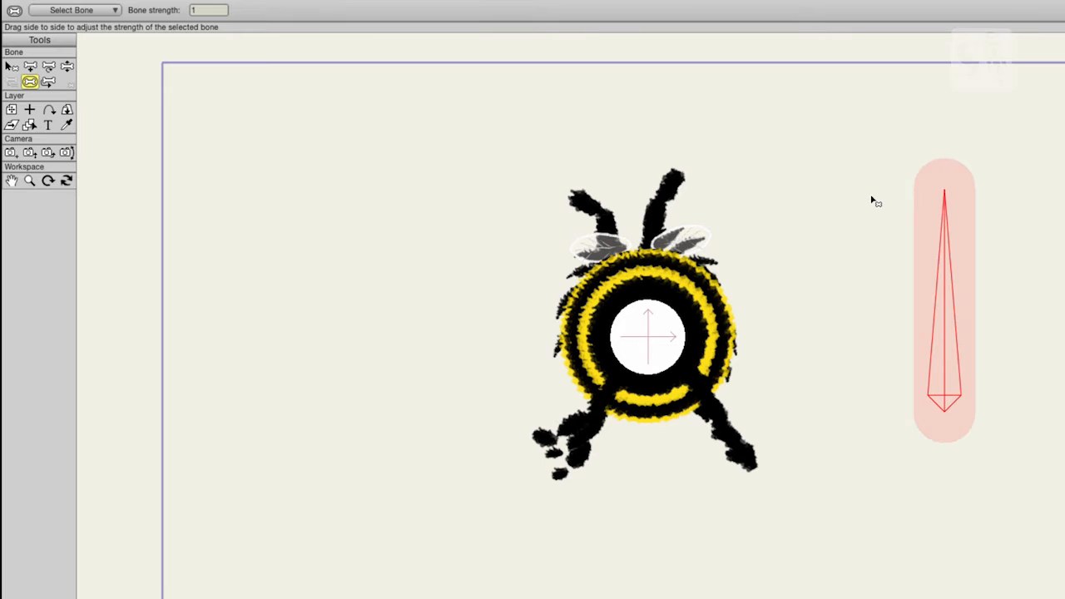
left_click_drag(871, 200, 872, 200)
double_click(198, 13)
type("0")
left_click(11, 67)
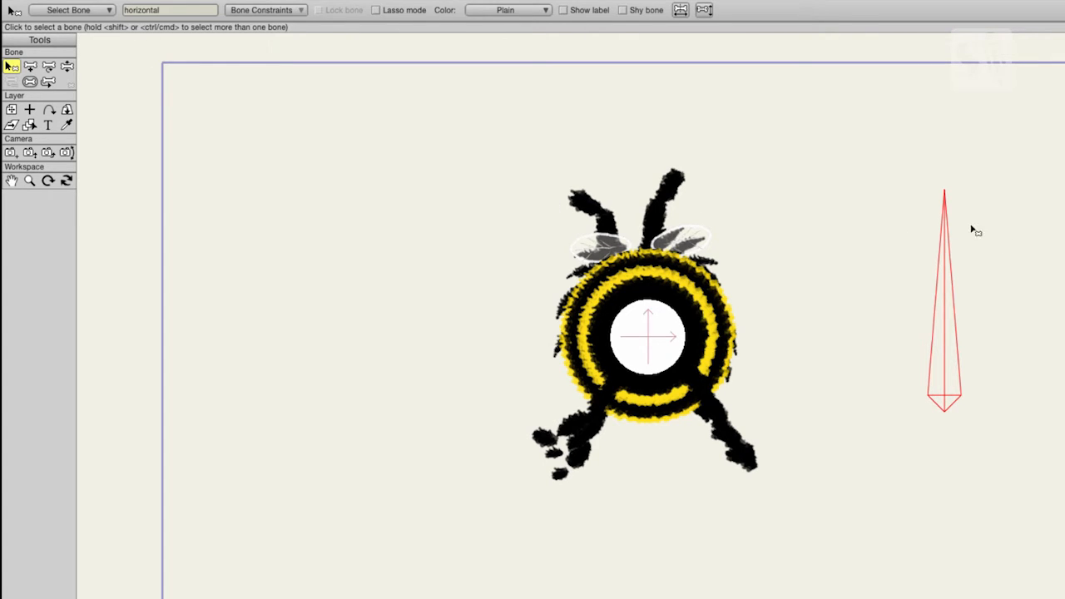
left_click(30, 81)
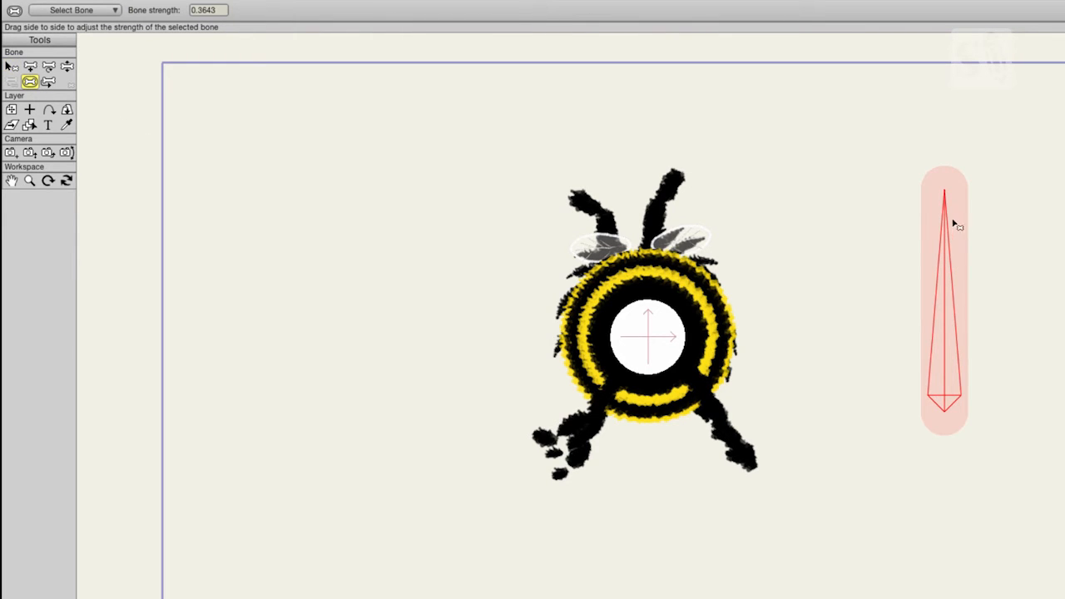
left_click_drag(954, 221, 822, 216)
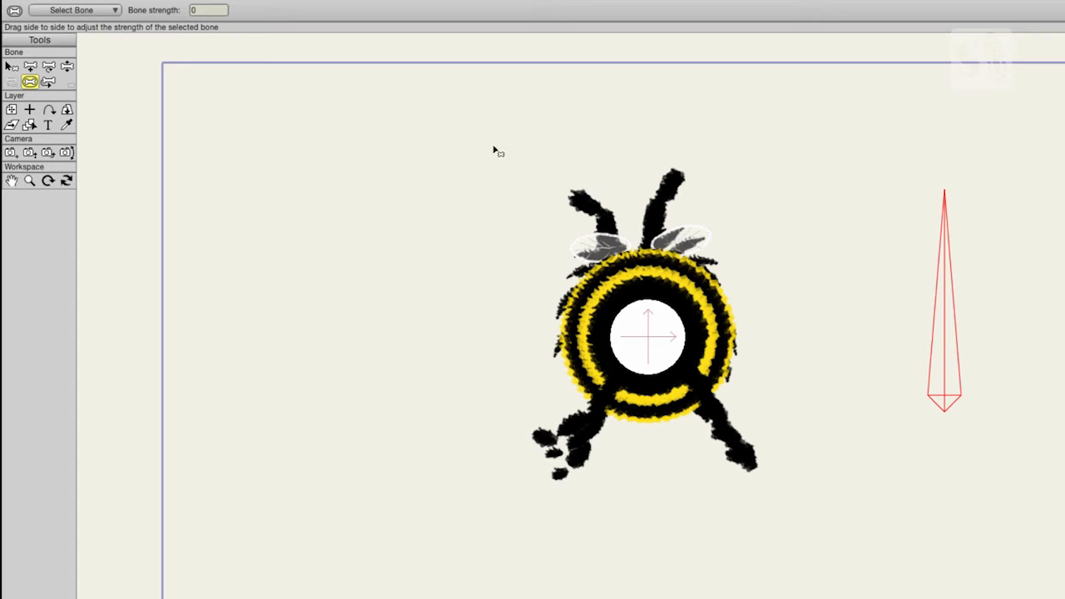
left_click(108, 13)
left_click(87, 15)
- Enable angle constraints on the horizontal bone with a minimum of -90 and a maximum of 90 degrees
left_click(12, 67)
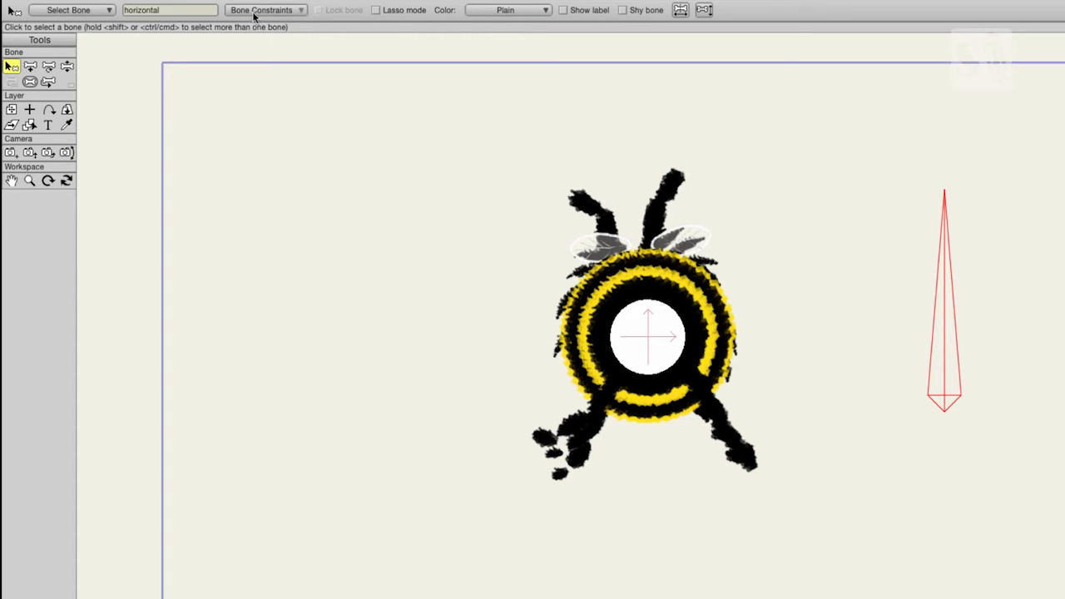
left_click(298, 12)
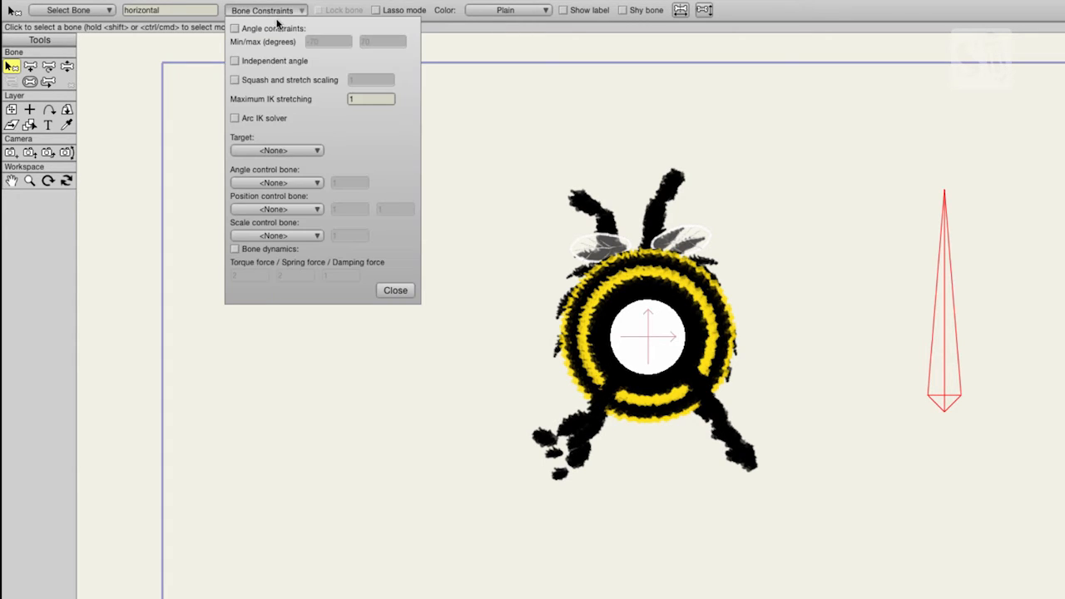
left_click(235, 29)
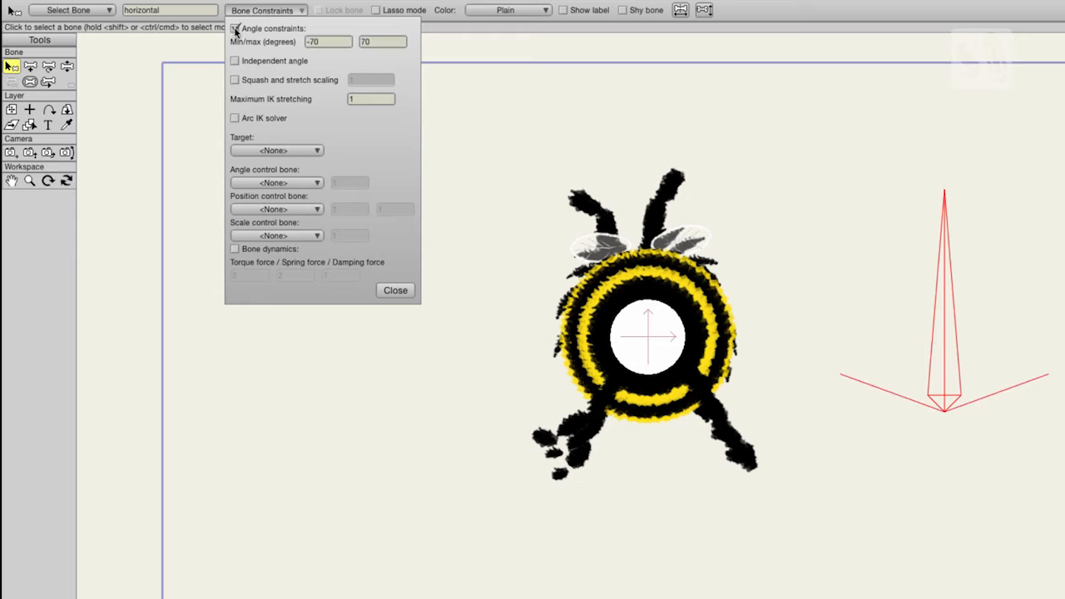
left_click(308, 40)
left_click(364, 42)
type("9")
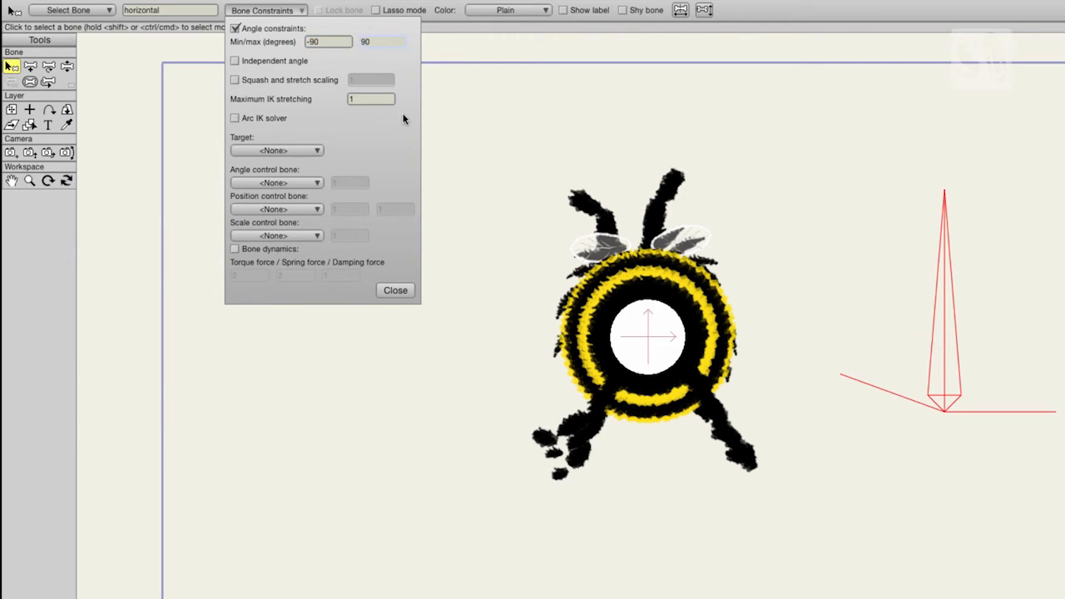
left_click(395, 291)
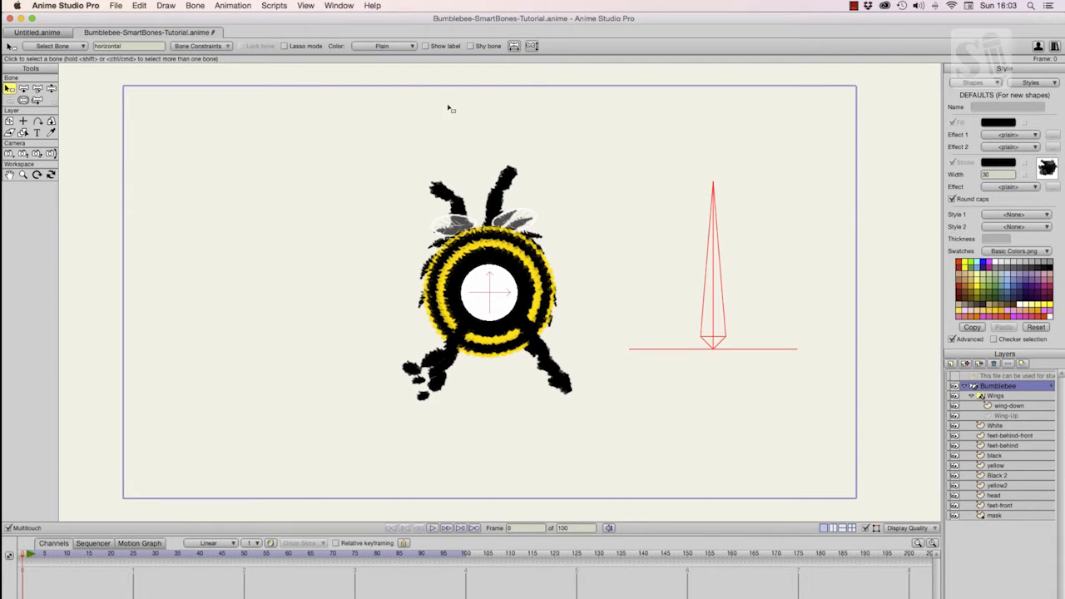
- Create a new action named horizontal for the bone of the same name
left_click(336, 6)
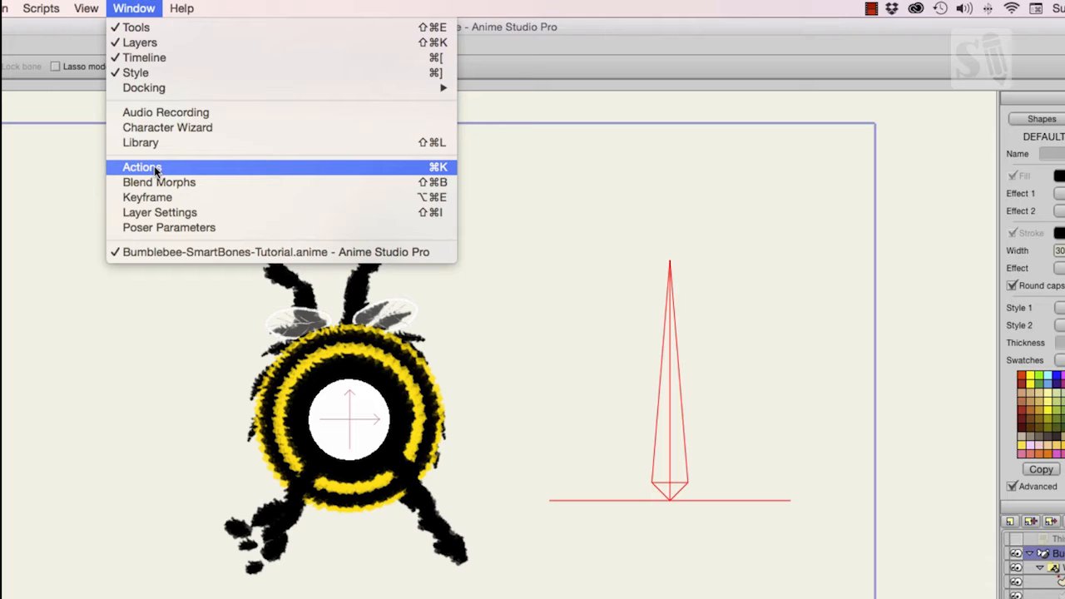
left_click(156, 171)
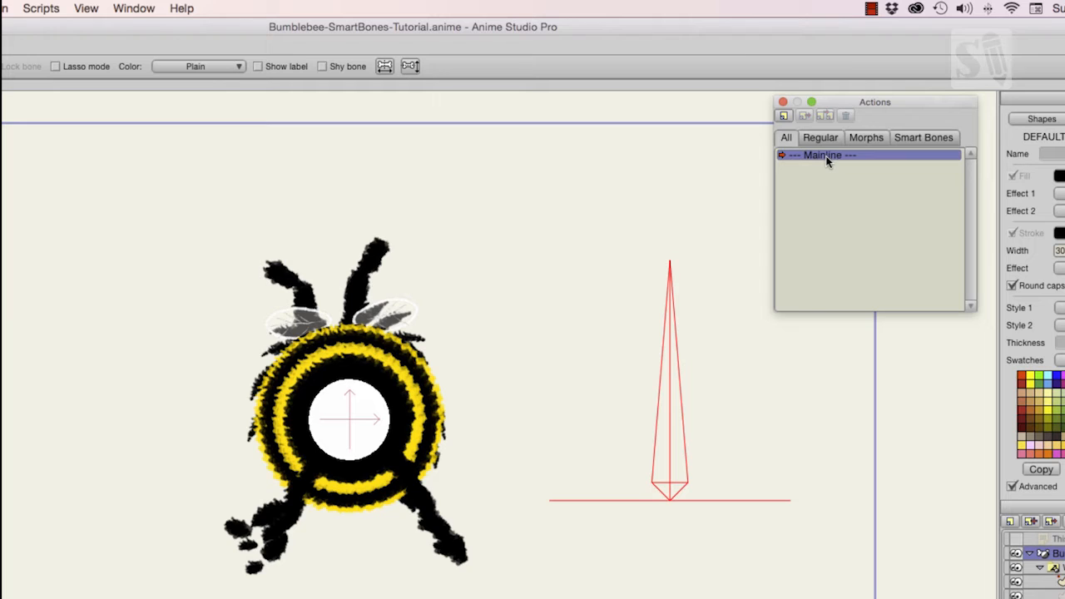
left_click(783, 113)
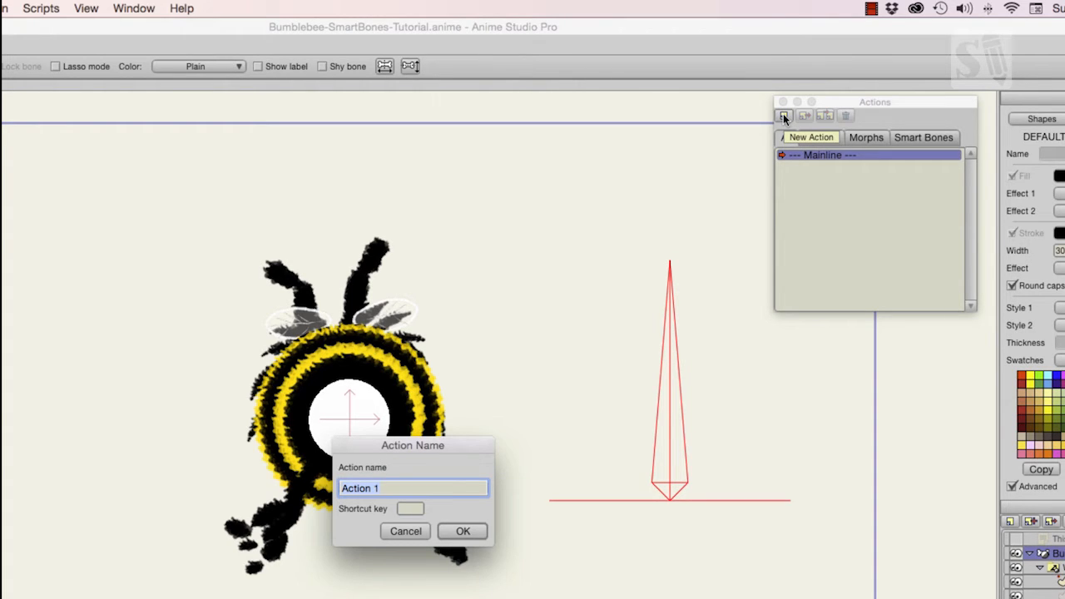
type("horizontal")
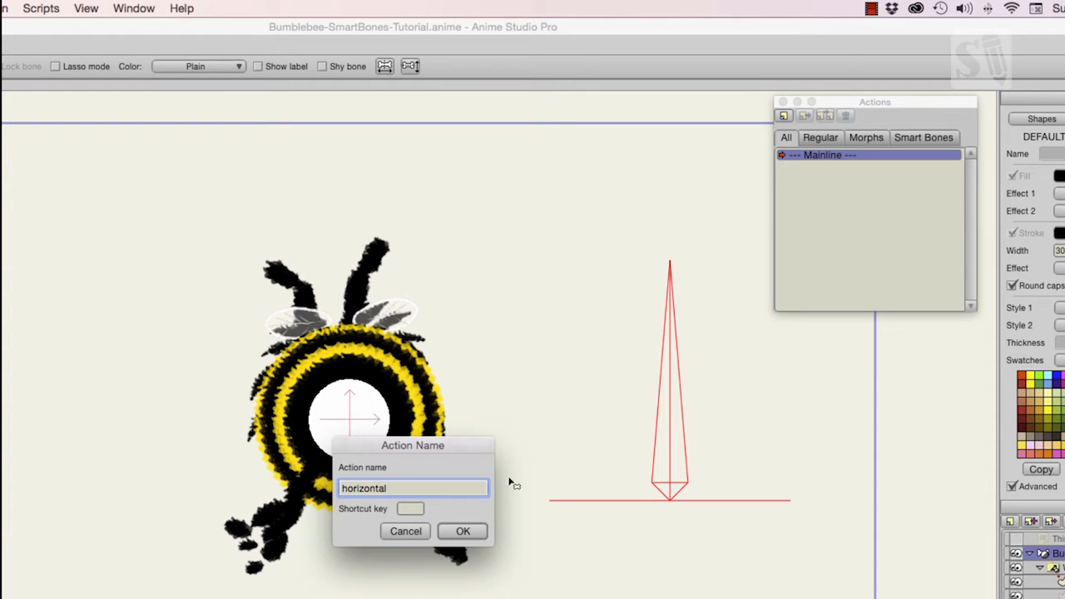
left_click(463, 532)
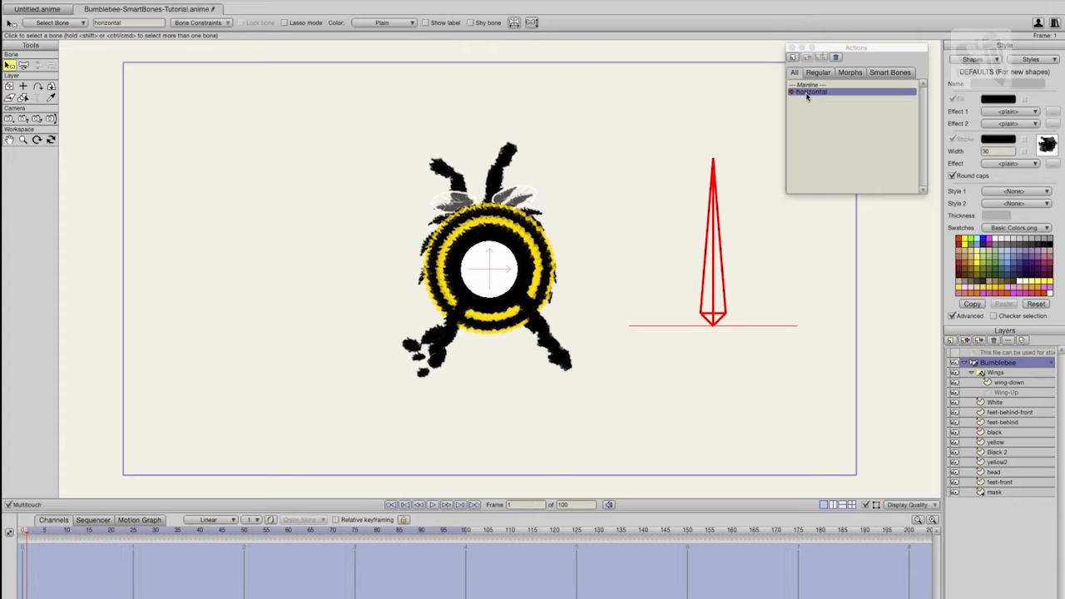
- Rotate the horizontal bone counterclockwise to its 180-degree limit at frame 1 of the action
left_click(24, 66)
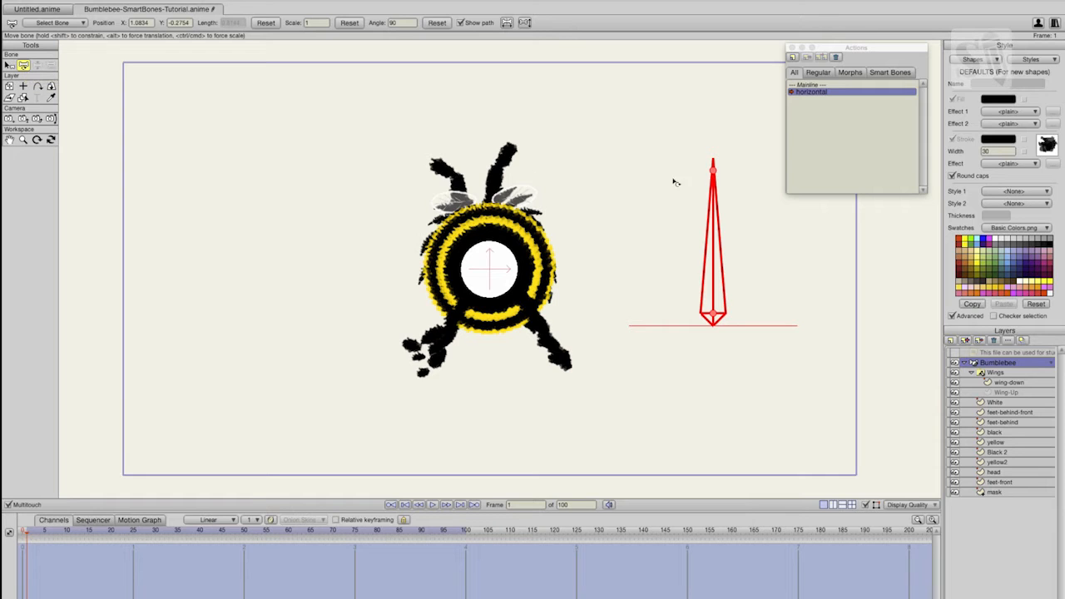
mouse_move(715, 188)
left_mouse_down()
mouse_move(688, 195)
mouse_move(601, 299)
mouse_move(584, 367)
left_mouse_up()
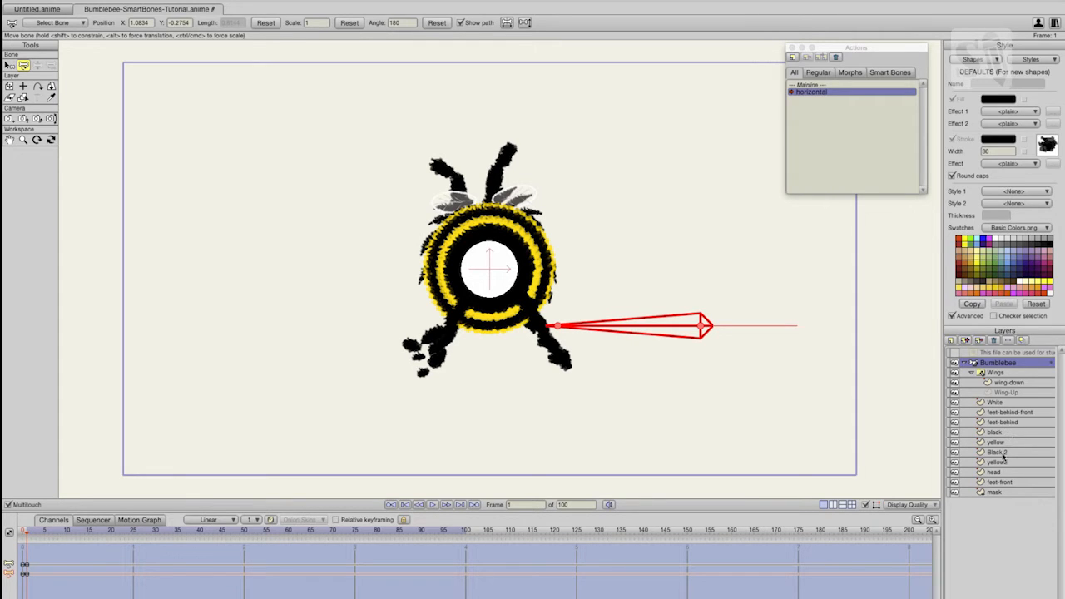
- Shift the circle on the White layer right to the edge of the bee's body and narrow it horizontally
left_click(998, 402)
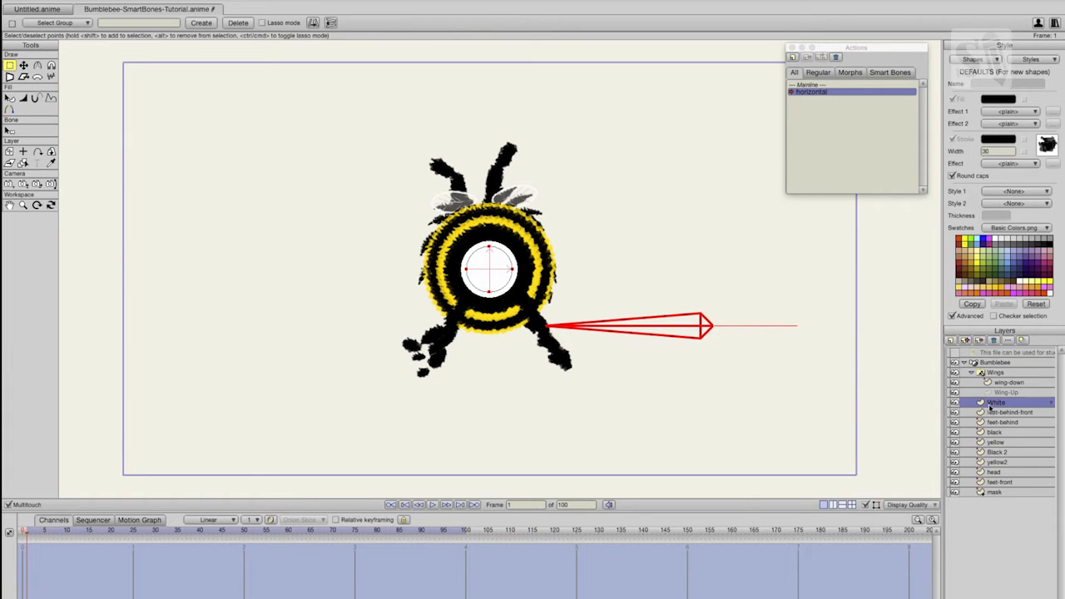
left_click(23, 65)
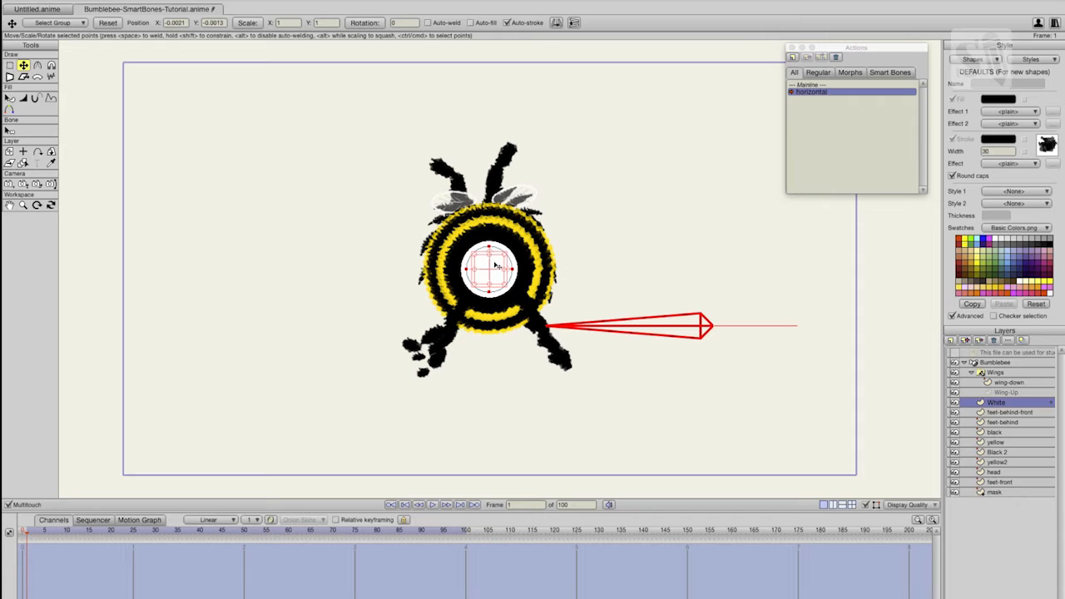
left_click_drag(494, 265, 516, 270)
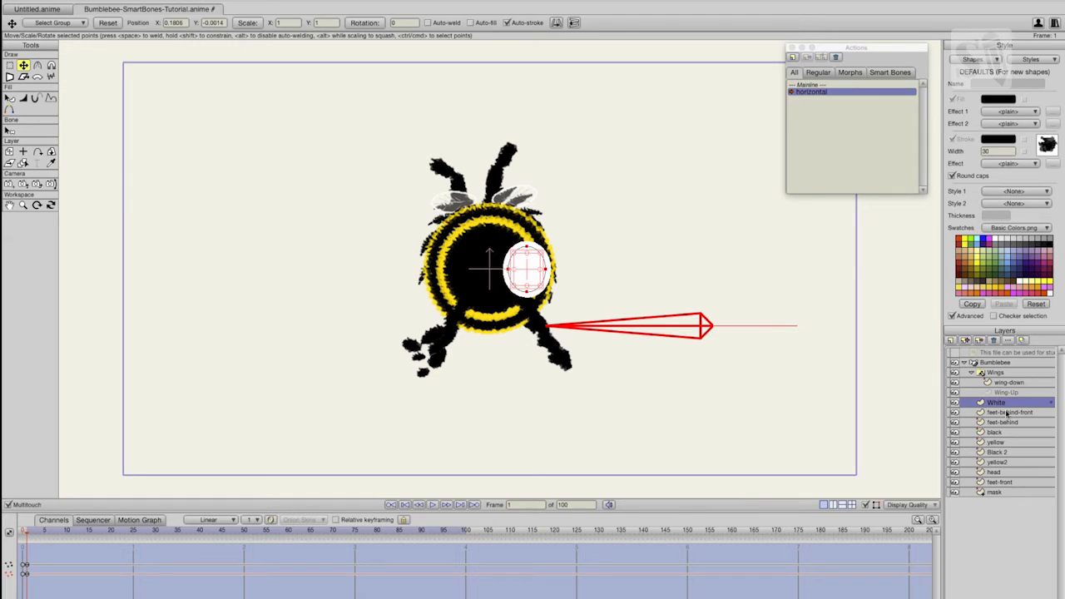
- Shift the circles on the black and yellow layers right behind the white face, narrowing each, with yellow moved less than black
left_click(995, 432)
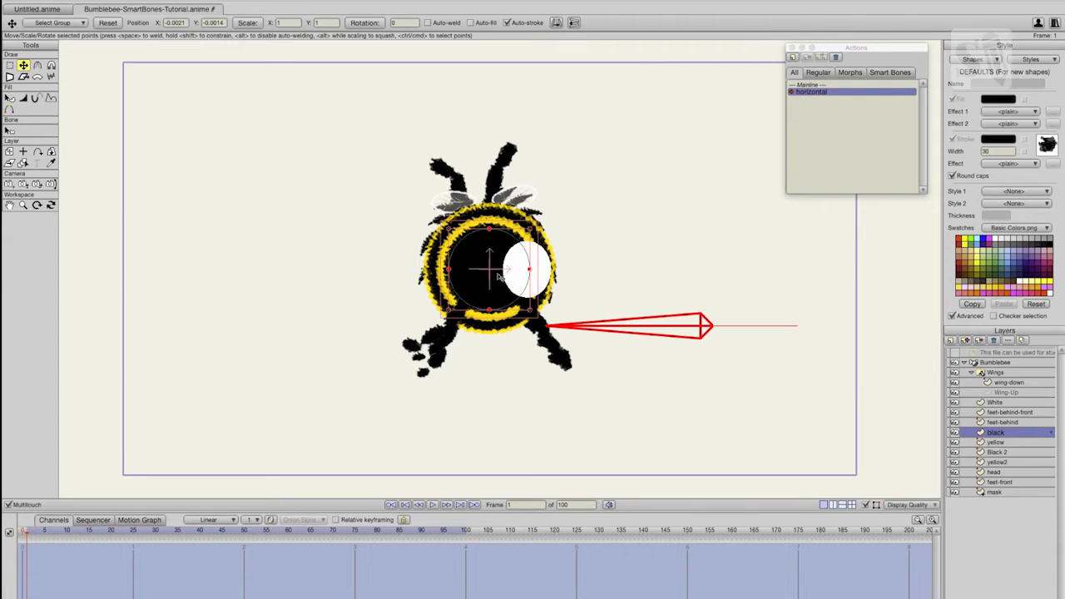
left_click_drag(489, 283, 493, 283)
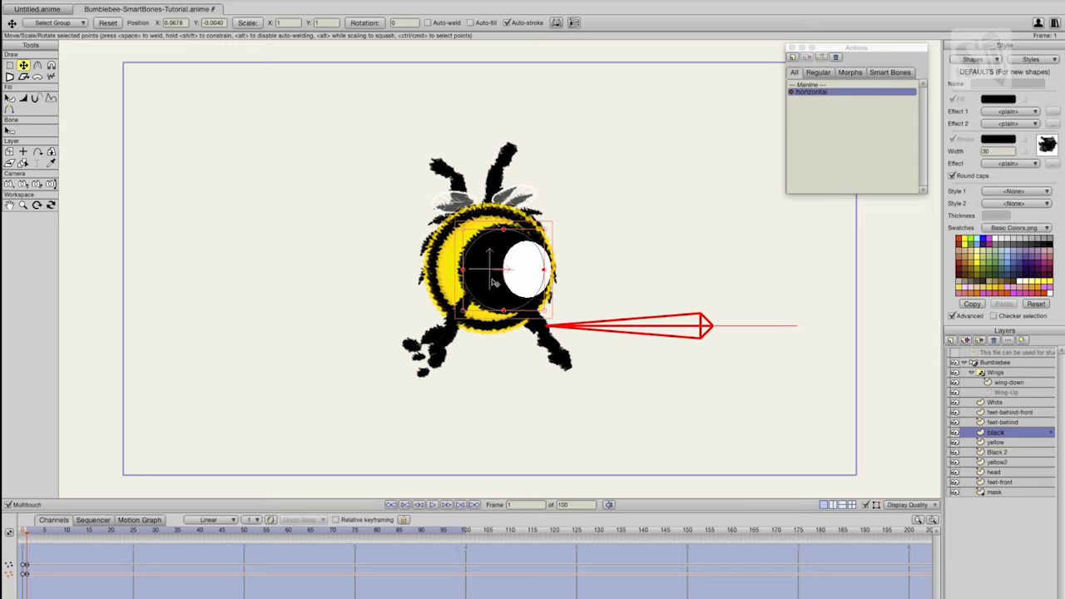
mouse_move(493, 283)
left_mouse_down()
mouse_move(475, 279)
mouse_move(509, 282)
left_mouse_up()
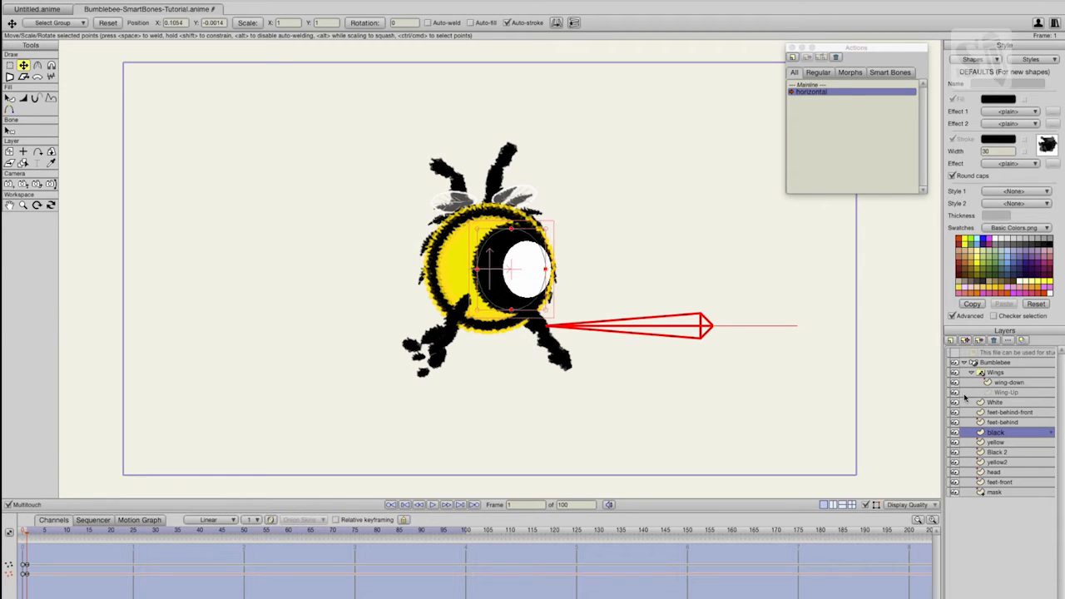
left_click(998, 442)
mouse_move(463, 277)
left_mouse_down()
mouse_move(475, 282)
mouse_move(452, 271)
left_mouse_up()
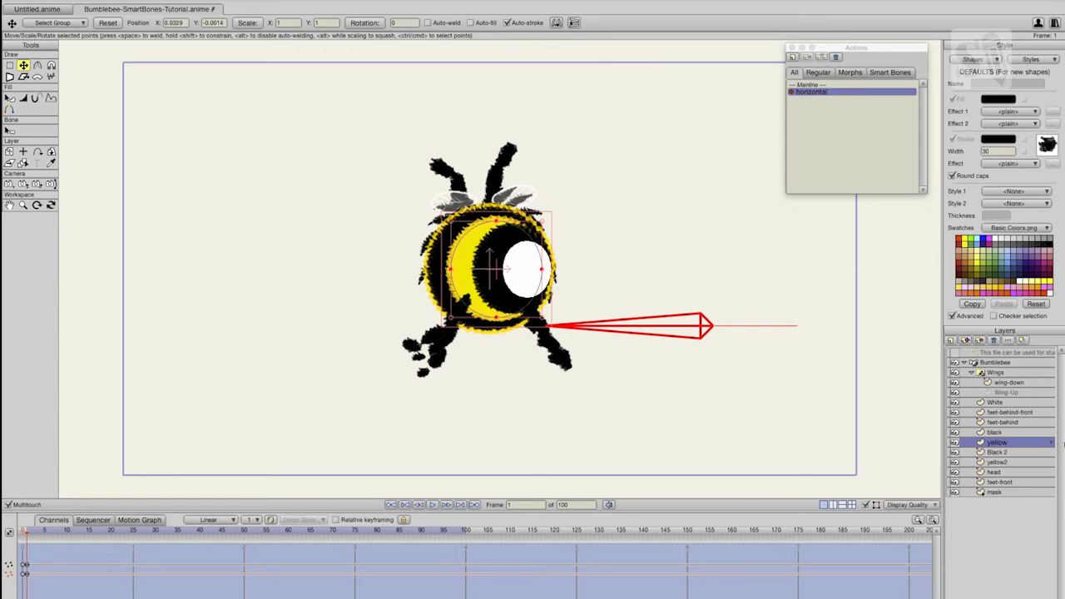
- Shift the shapes on the Black 2, yellow2 and head layers progressively left, reducing the height of yellow2 slightly
left_click(995, 453)
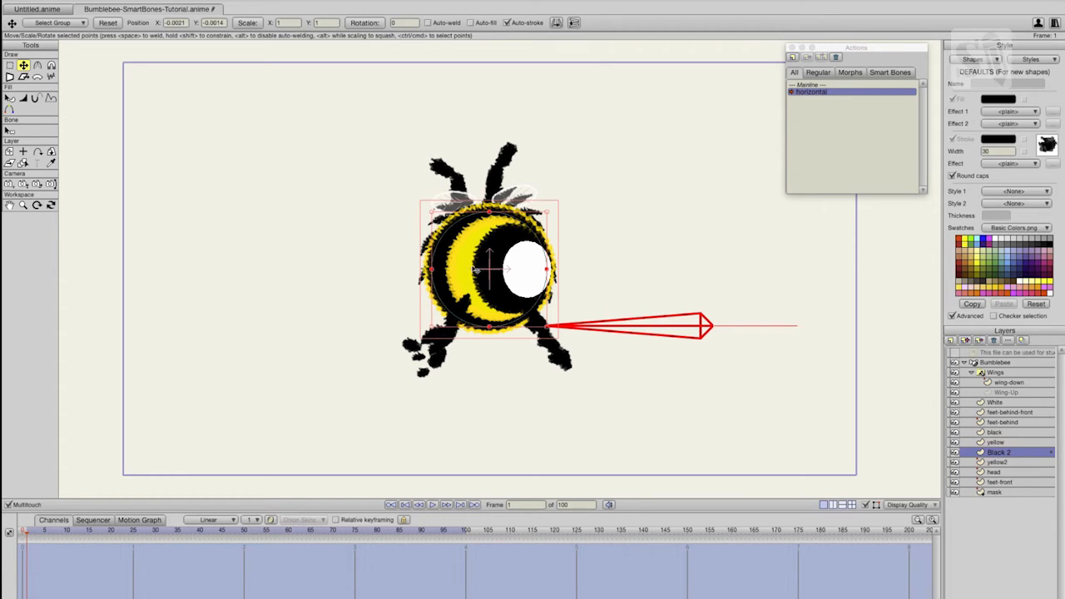
left_click_drag(443, 271, 470, 285)
left_click(1013, 462)
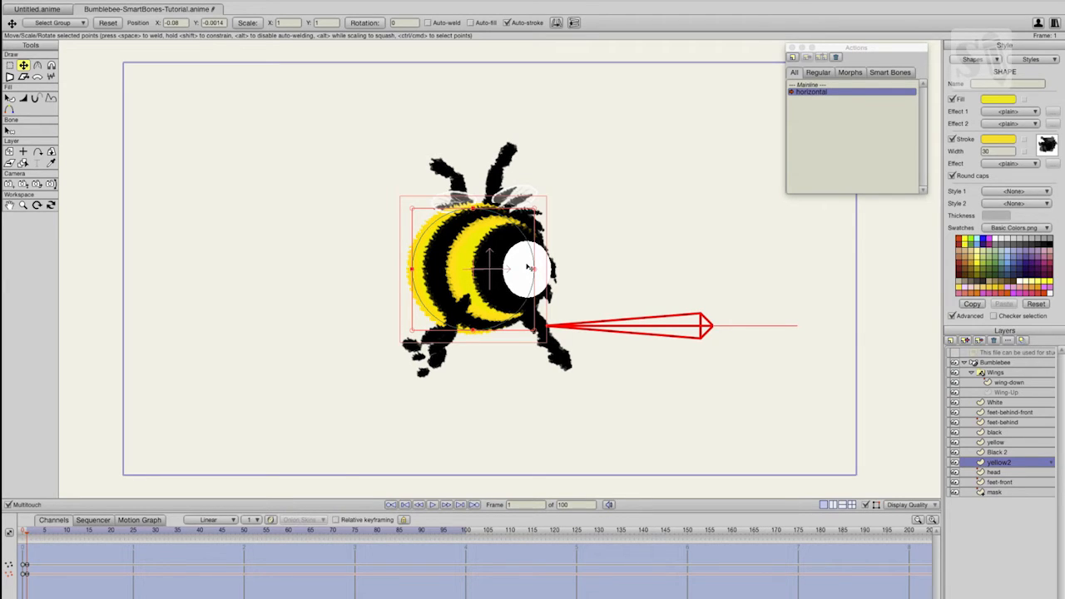
left_click_drag(472, 332, 477, 331)
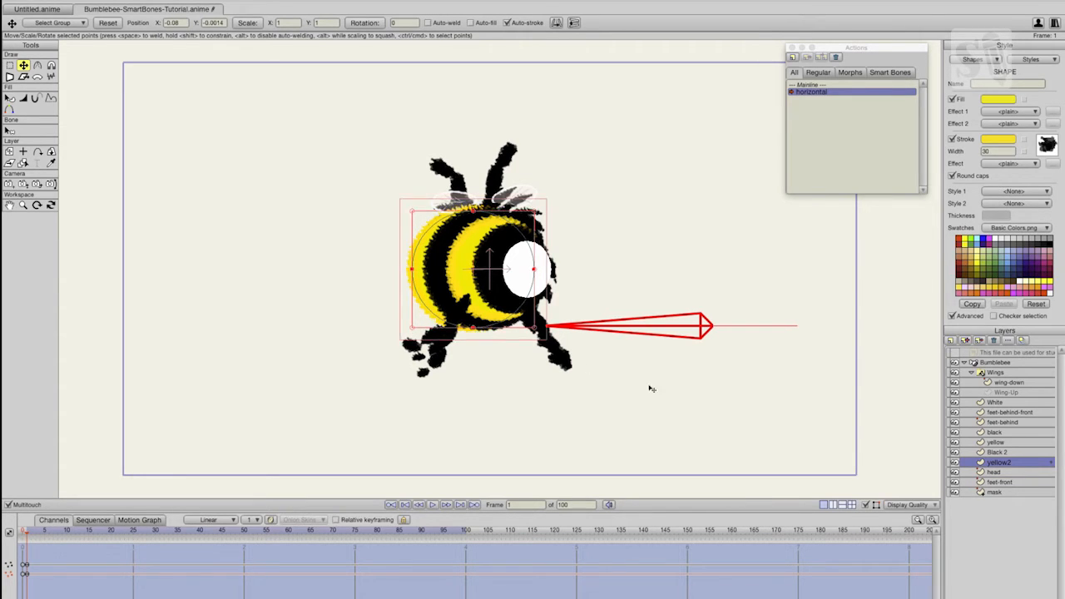
left_click(1013, 471)
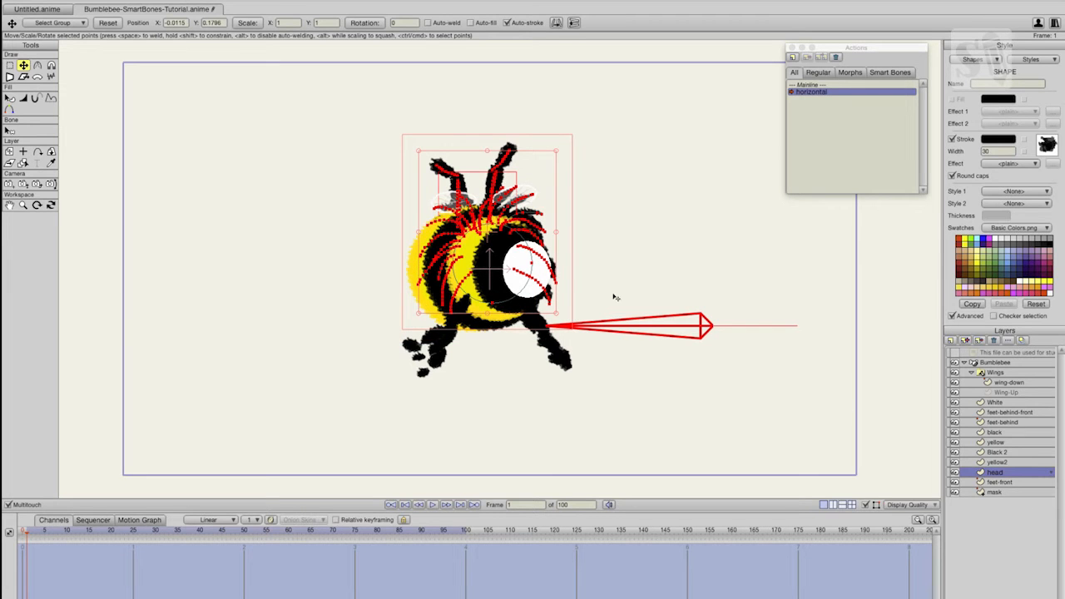
left_click_drag(495, 214, 447, 214)
- Move both legs on the feet-front layer right and slightly up, and tilt them slightly counterclockwise
left_click(1002, 482)
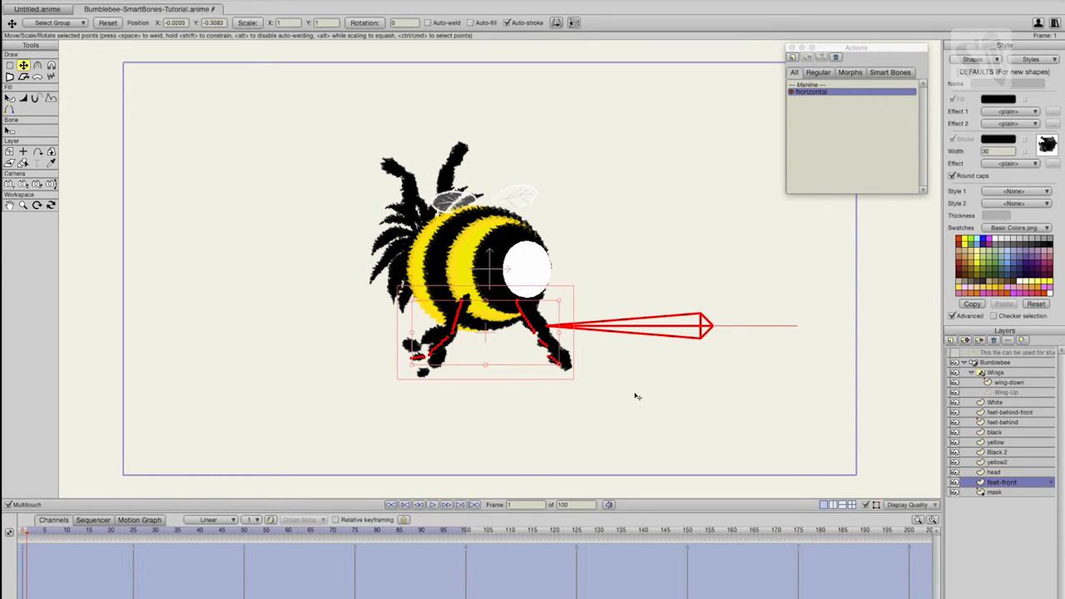
scroll(541, 342, "left", 3)
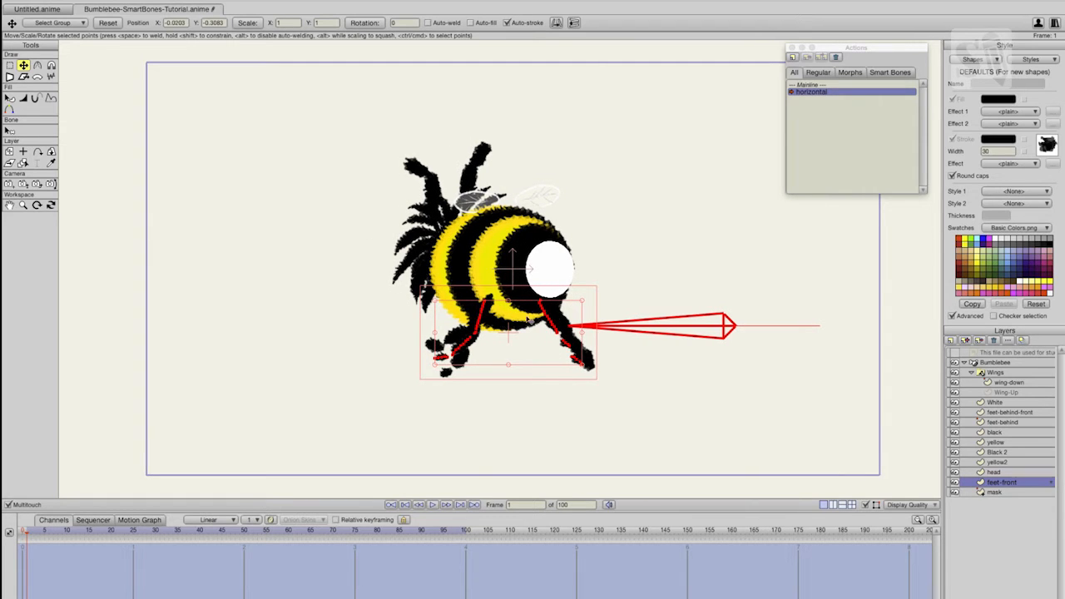
left_click_drag(549, 326, 592, 322)
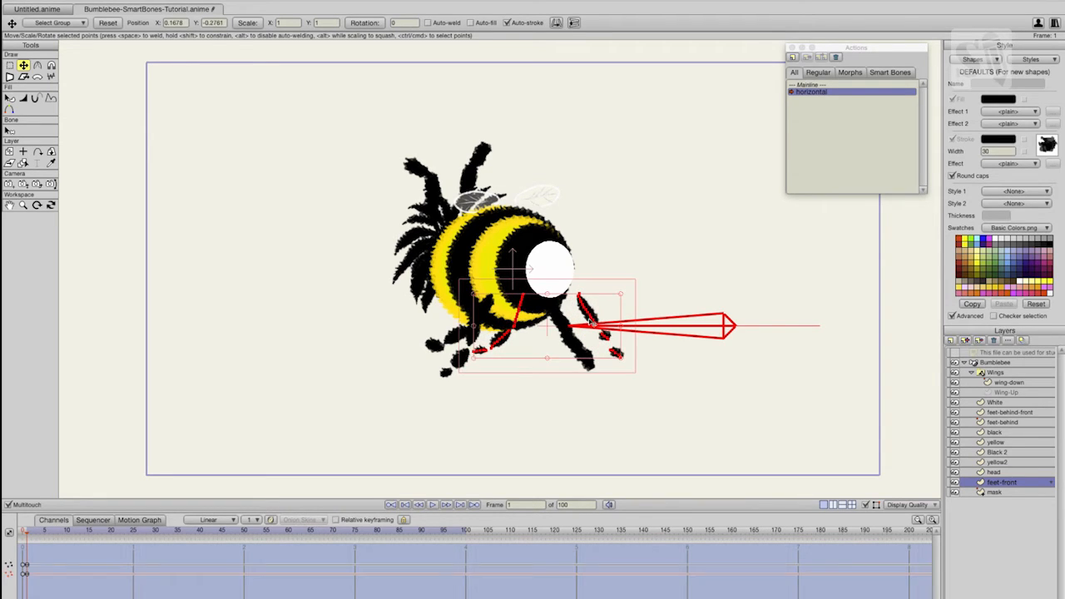
left_click_drag(475, 362, 489, 373)
left_click(666, 395)
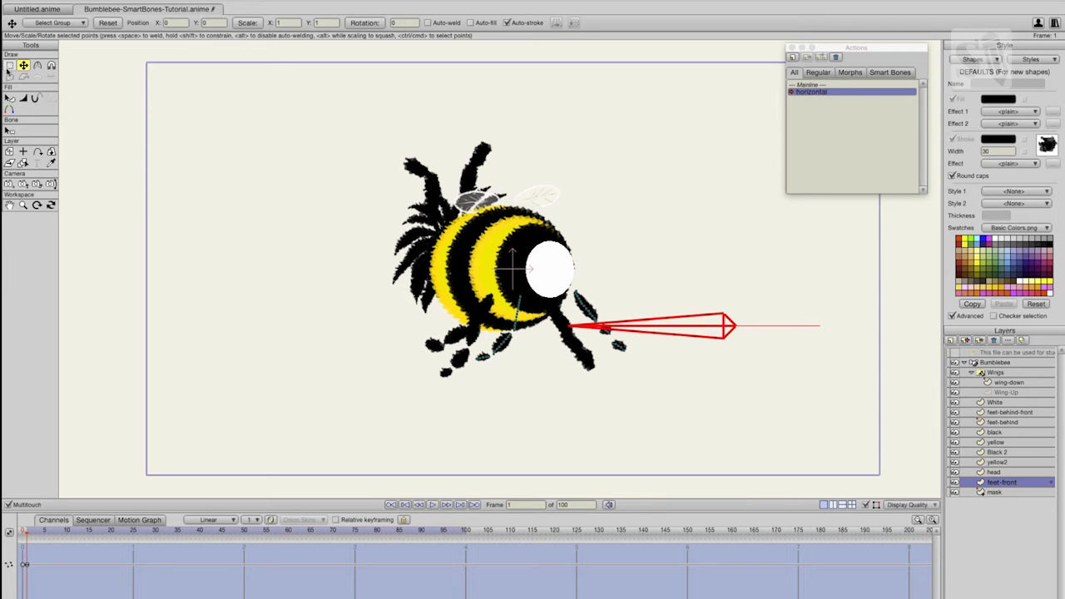
- Rotate the left leg of the feet-front layer slightly clockwise and shift it right under the body
left_click(9, 65)
left_click_drag(466, 263, 545, 389)
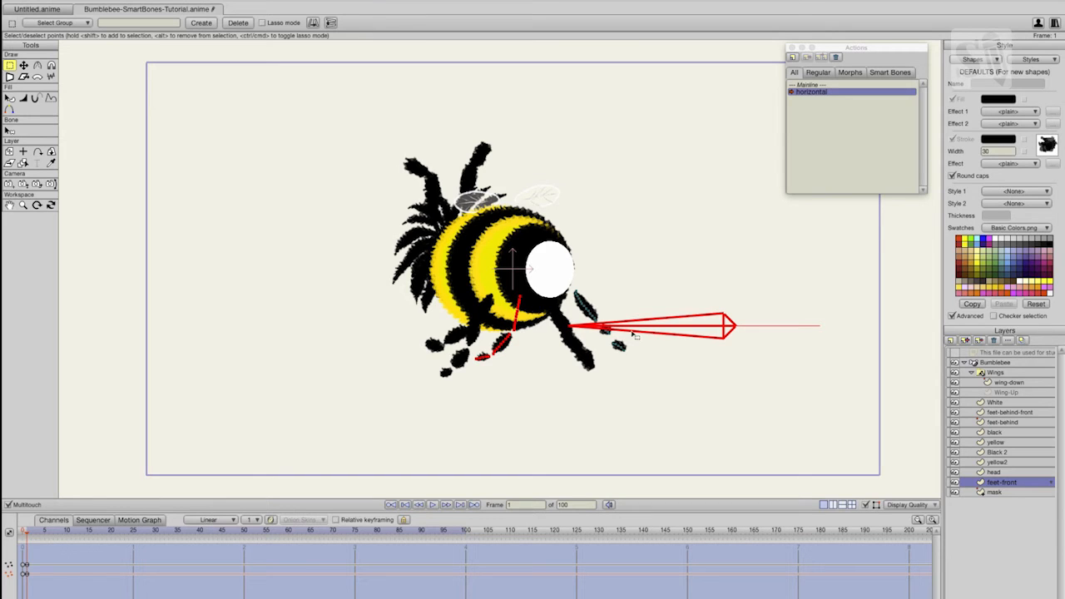
left_click(23, 65)
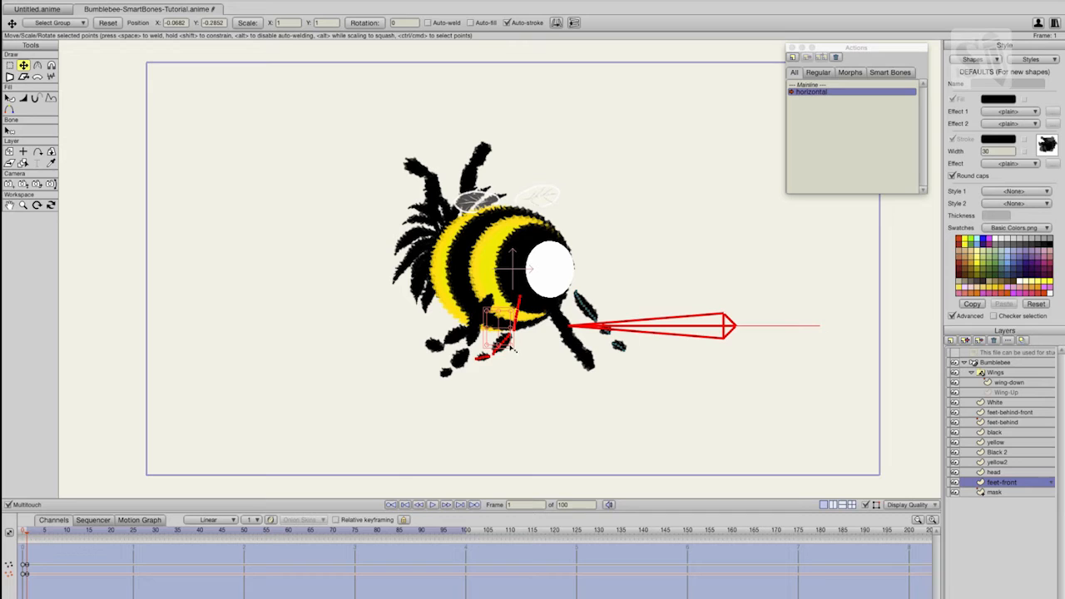
key("ctrl+z")
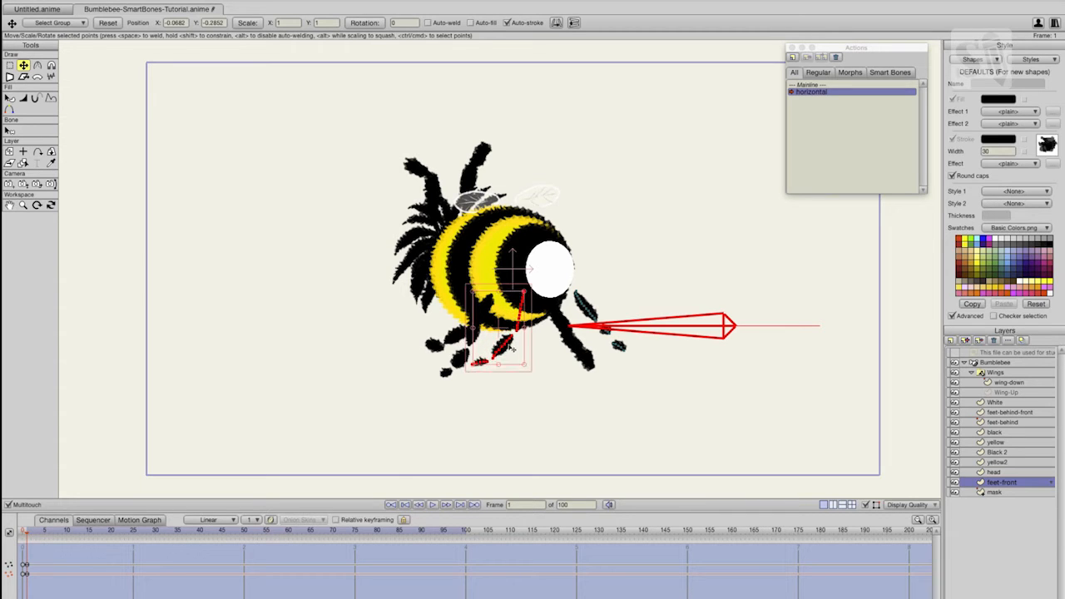
left_click_drag(507, 348, 516, 348)
- Move the right leg of the feet-front layer up and left so it meets the body below the white face
left_click(10, 65)
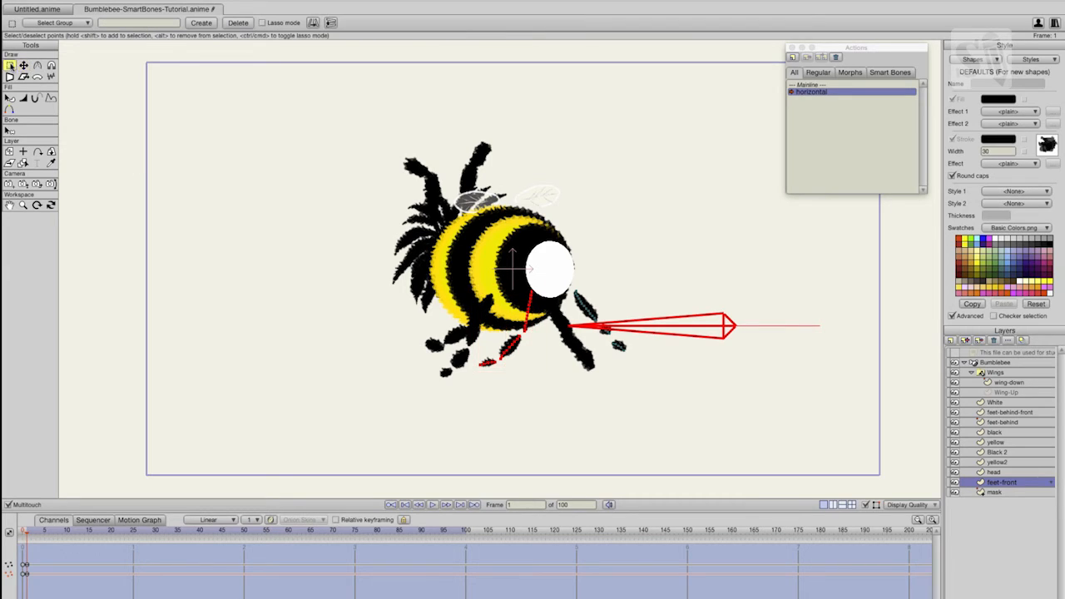
left_click_drag(562, 260, 644, 398)
left_click(24, 65)
mouse_move(592, 313)
left_mouse_down()
mouse_move(582, 309)
mouse_move(606, 332)
mouse_move(583, 306)
left_mouse_up()
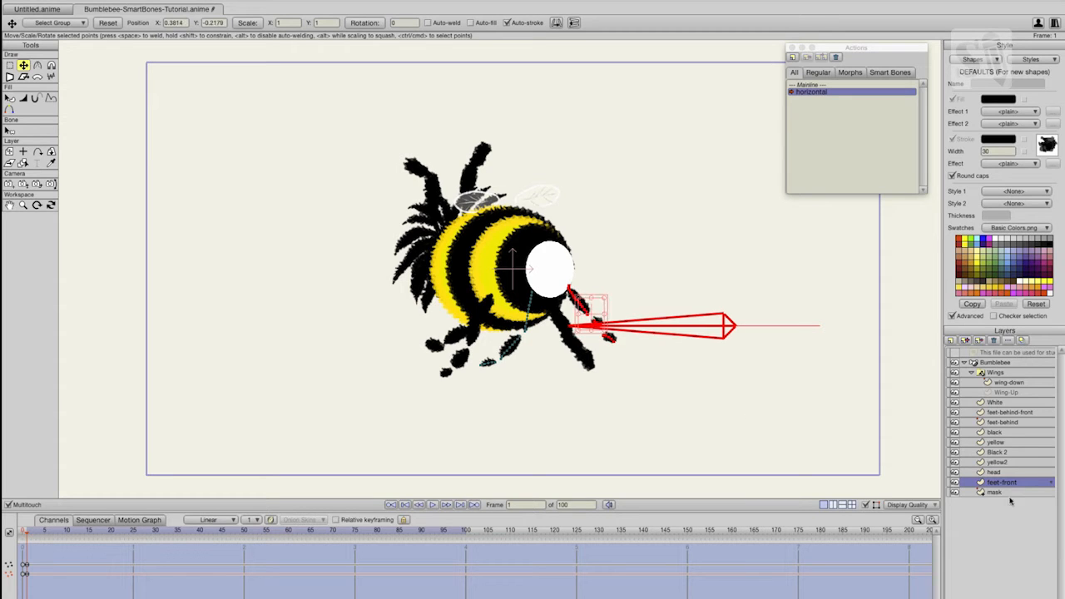
- Move the Wings layer left along the bee's back to about X -0.164, Y -0.016 and rotate it about 14 degrees
left_click(995, 471)
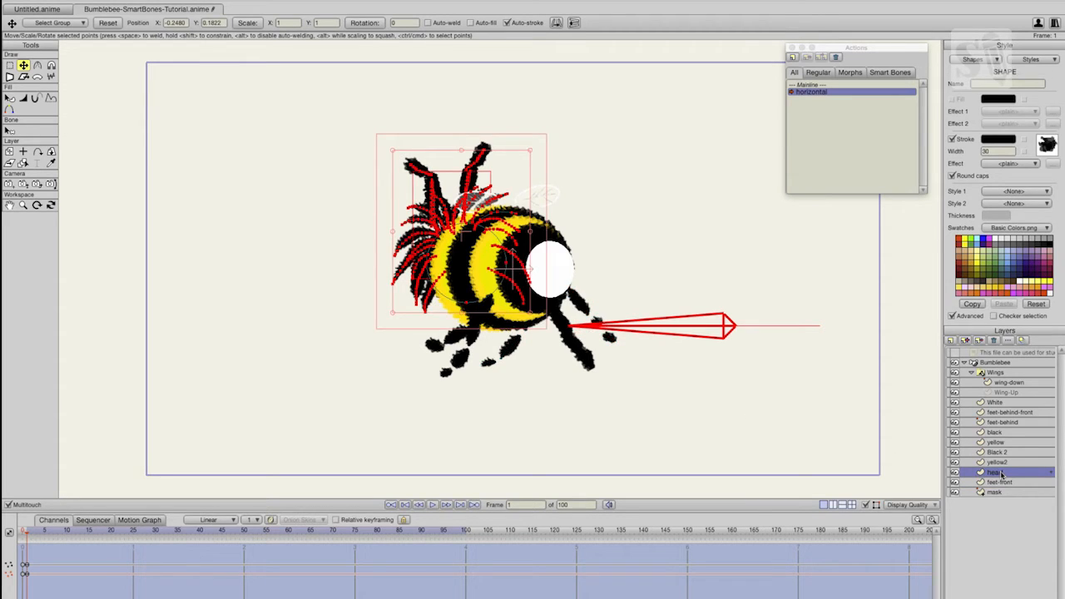
left_click(999, 373)
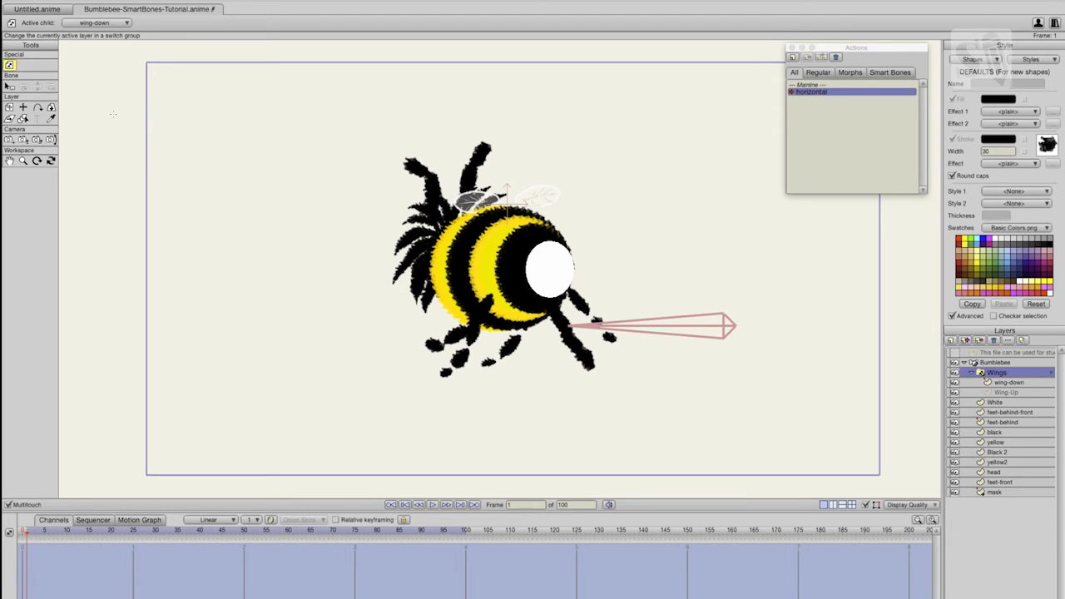
left_click(9, 109)
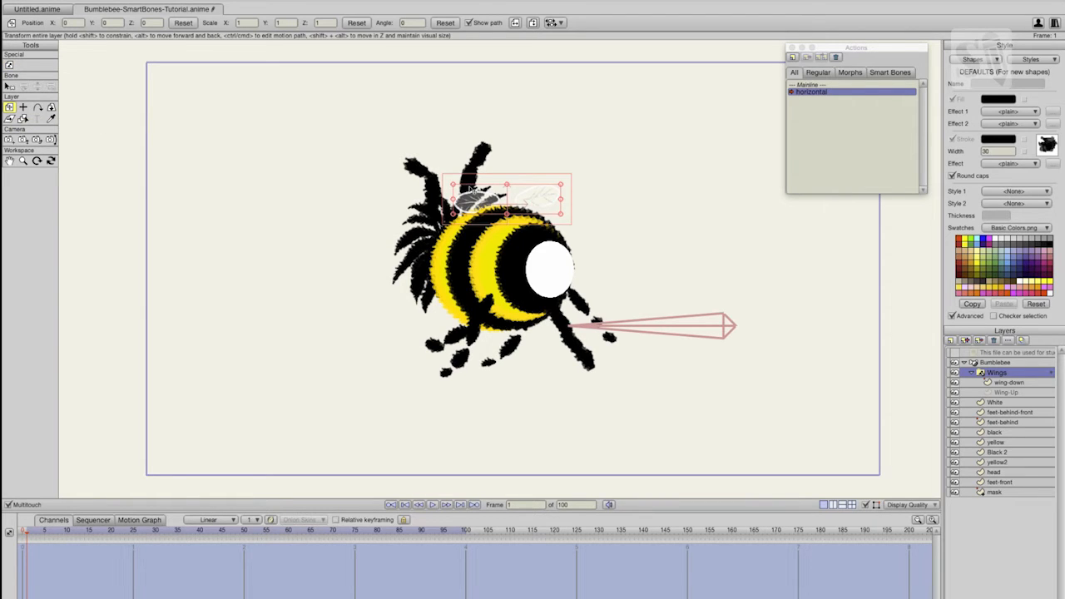
left_click_drag(485, 198, 449, 203)
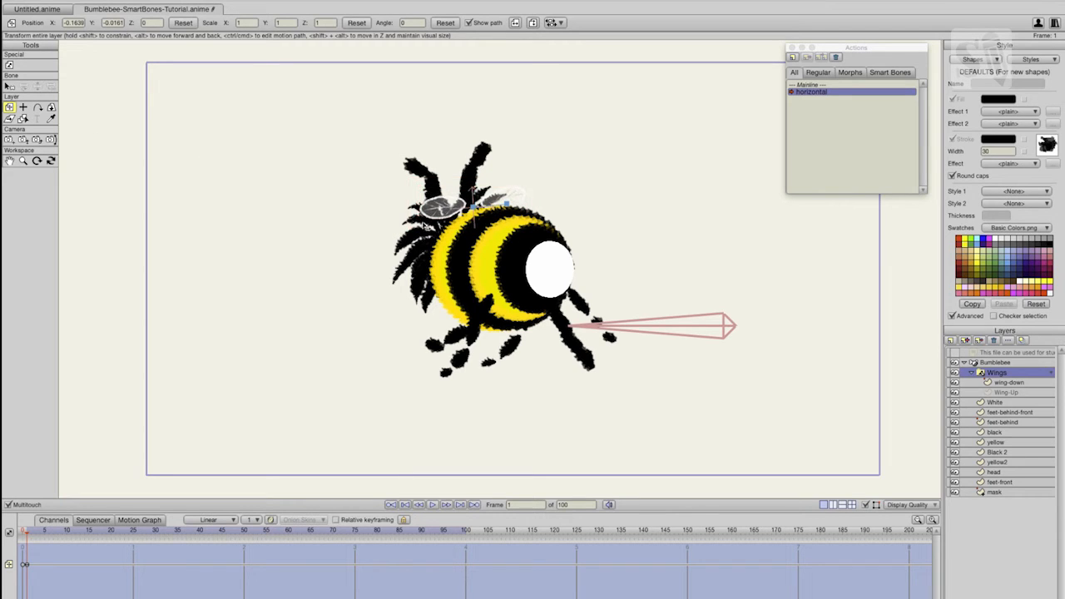
left_click_drag(424, 233, 631, 322)
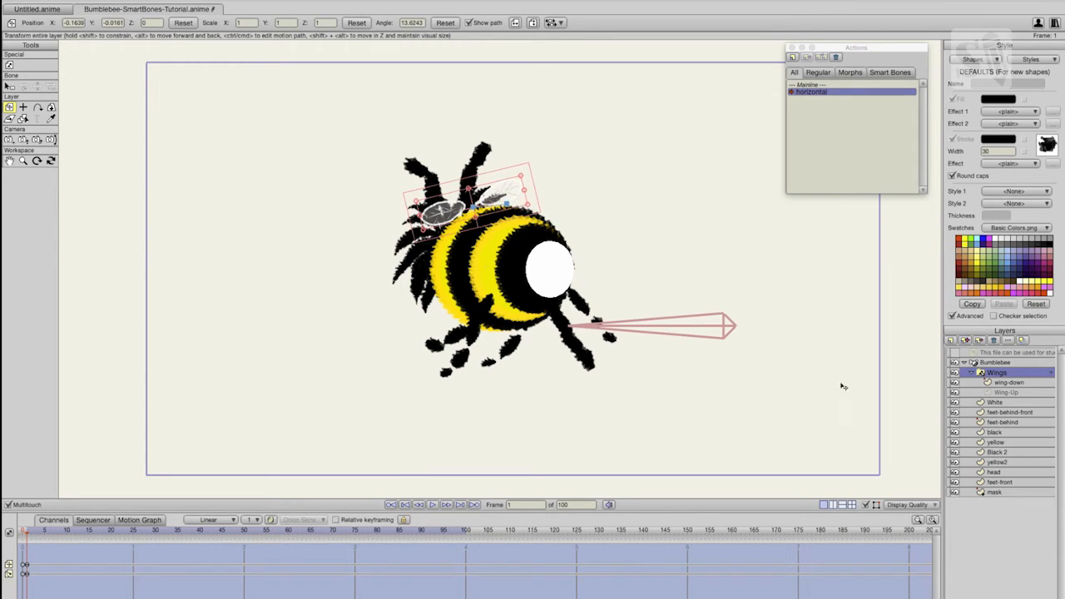
- Shift the mask shape left and adjust its lower points to follow the upper outline of the turned body
left_click(999, 492)
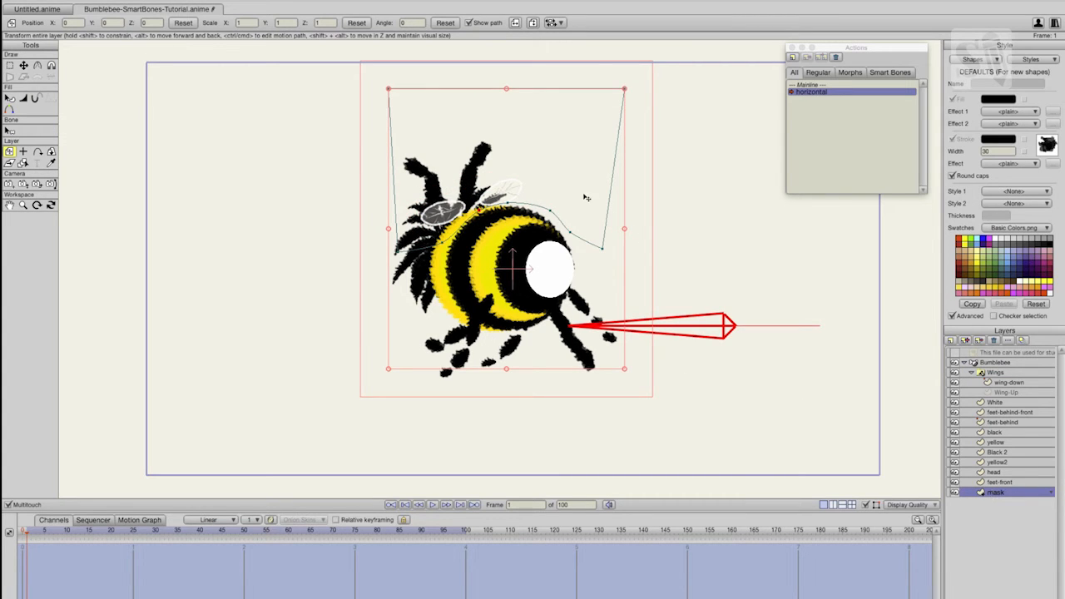
left_click(23, 65)
left_click_drag(556, 165, 550, 171)
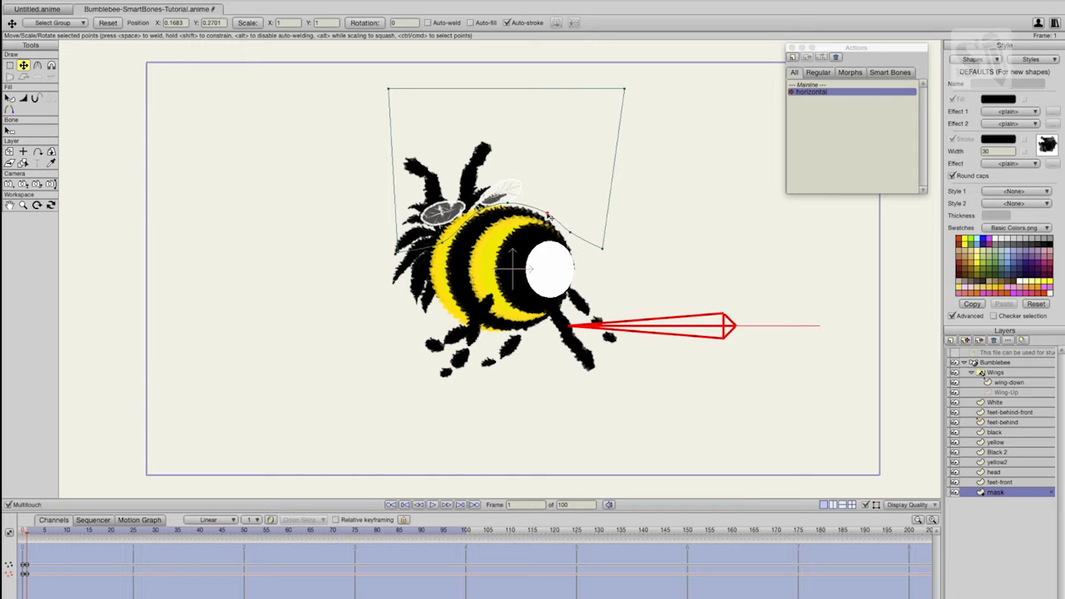
key("ctrl+a")
left_click_drag(576, 190, 559, 187)
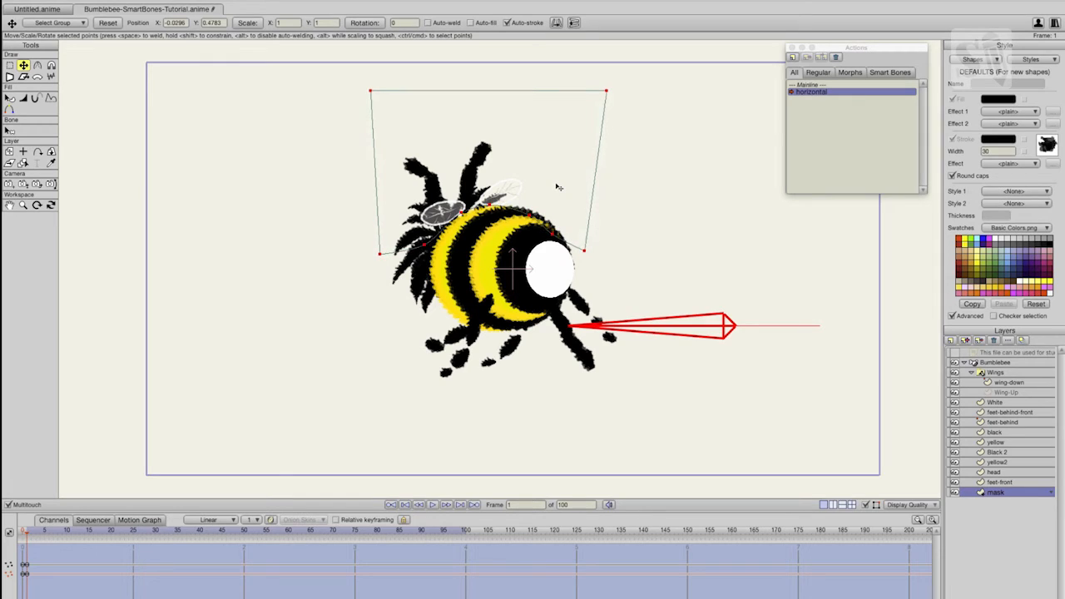
left_click(388, 286)
mouse_move(425, 246)
left_mouse_down()
mouse_move(431, 239)
mouse_move(428, 248)
left_mouse_up()
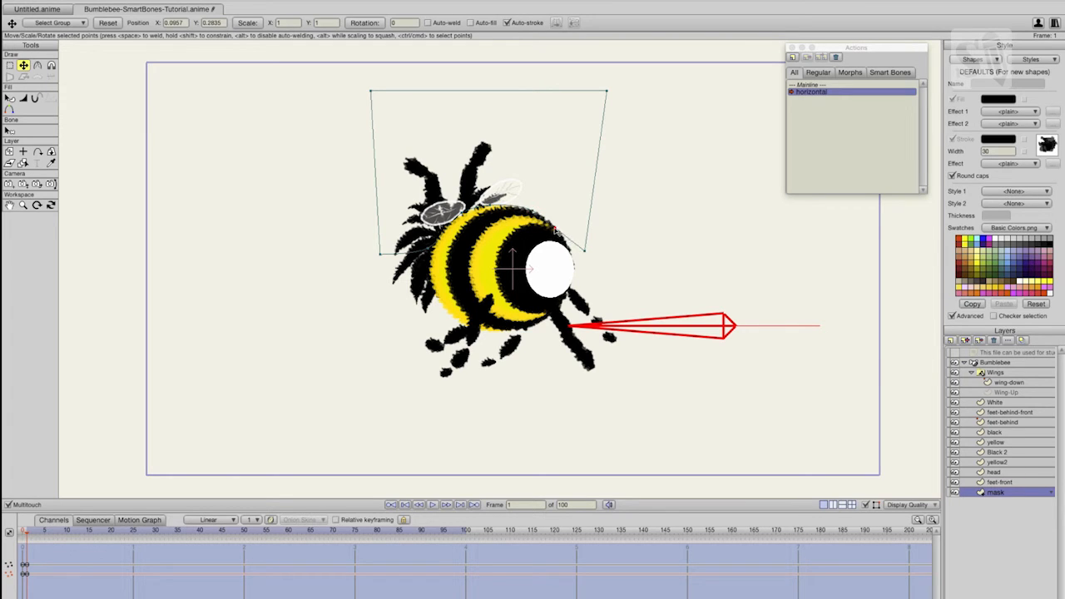
left_click(584, 251)
- Move both legs on the feet-behind layer right and slightly down beneath the body
left_click(1008, 423)
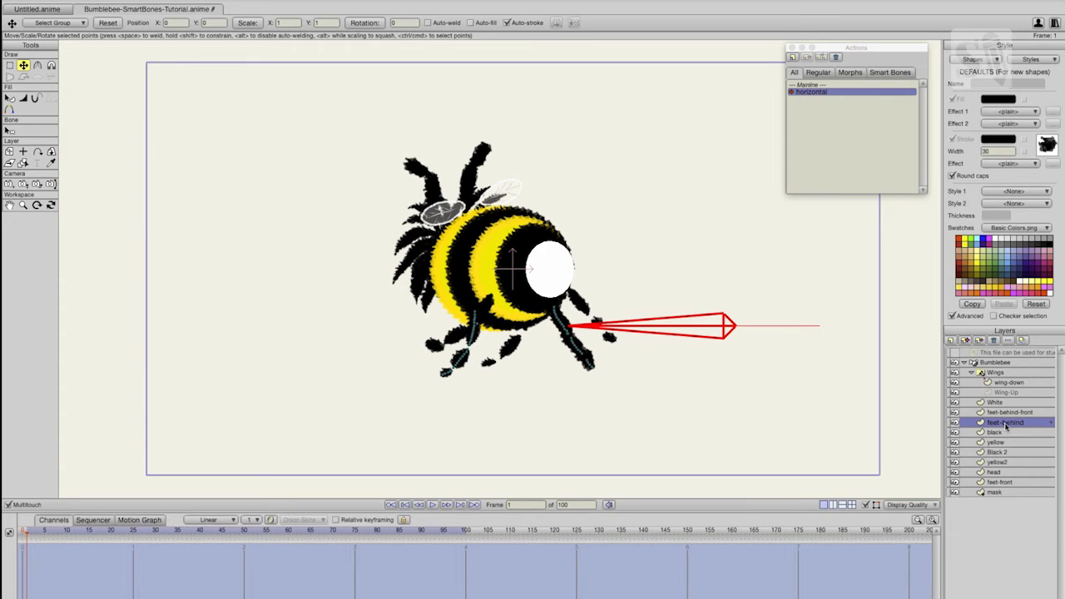
left_click_drag(473, 338, 495, 340)
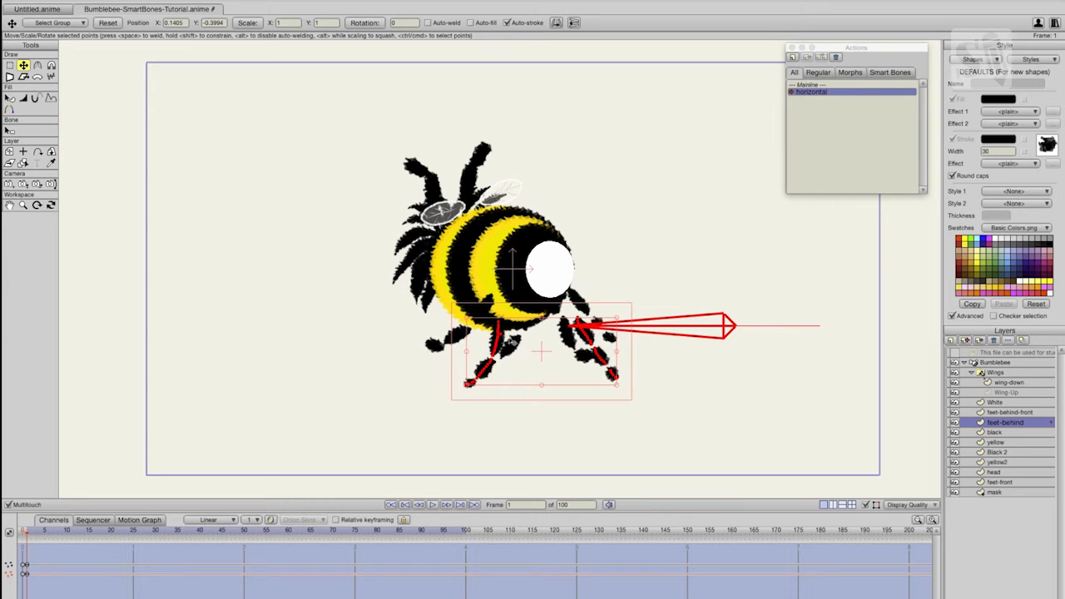
left_click_drag(501, 333, 509, 333)
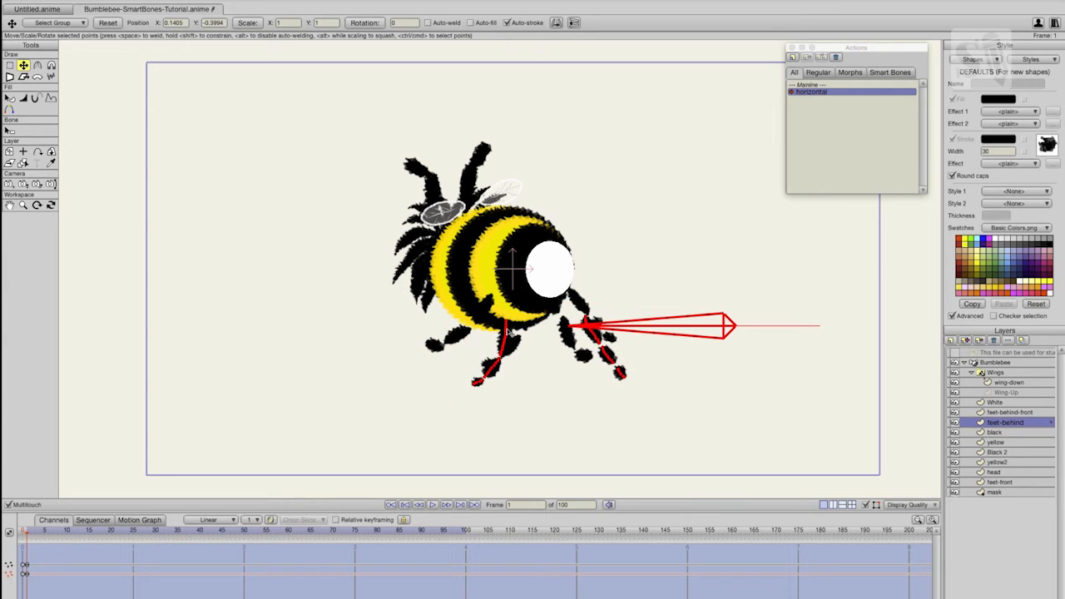
left_click(678, 385)
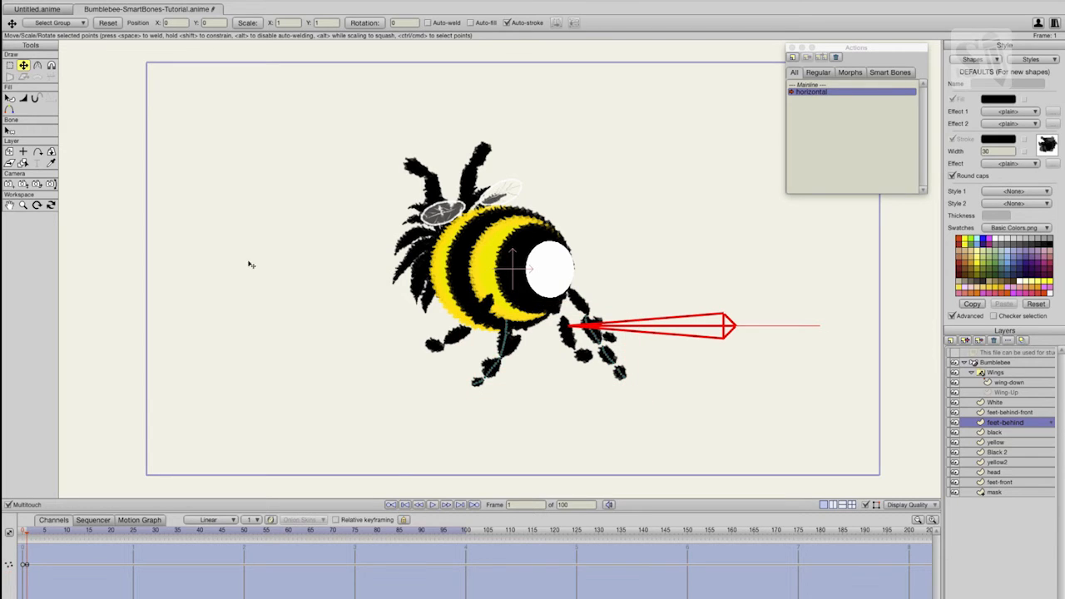
- Move the right leg of the feet-behind layer left so it meets the body below the white face
key("g")
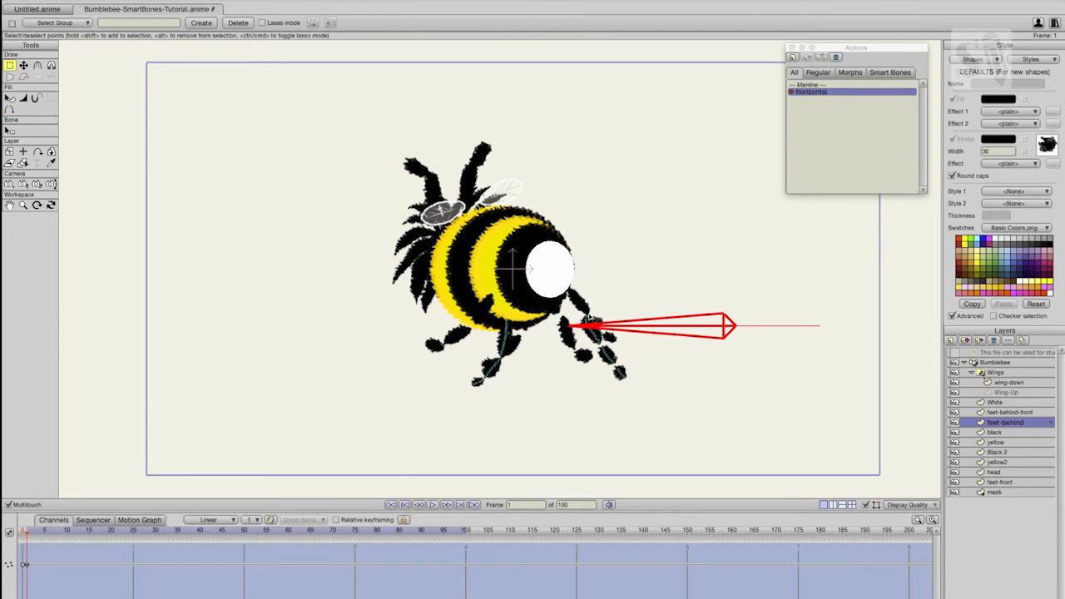
left_click_drag(571, 304, 661, 410)
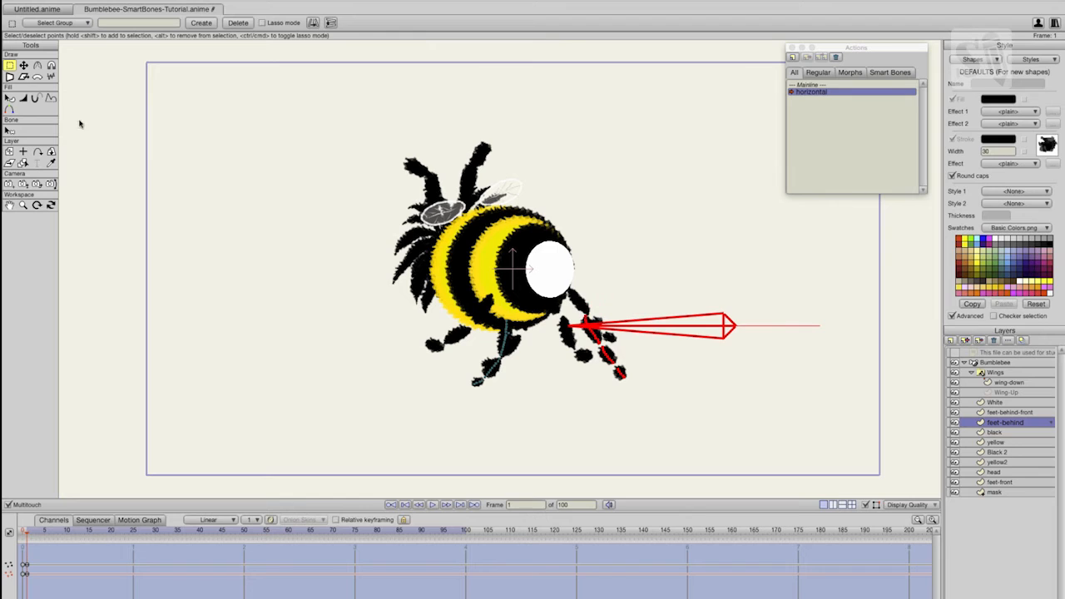
left_click(23, 66)
left_click_drag(599, 356, 576, 351)
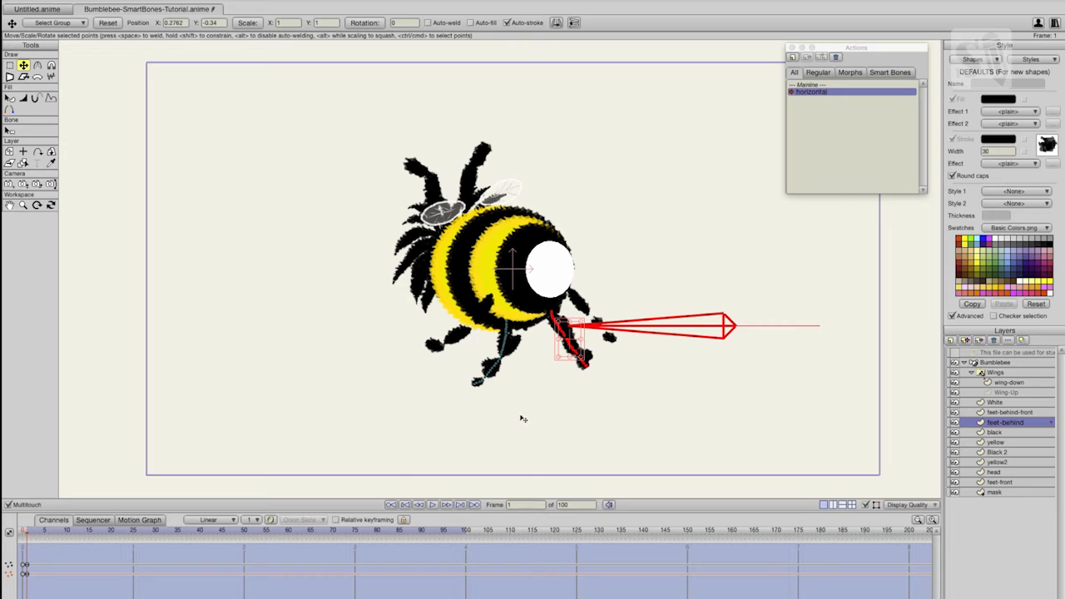
- Shift both legs of the feet-front layer left beneath the striped body to about X -0.228, Y -0.252, tilting them slightly
left_click(1009, 483)
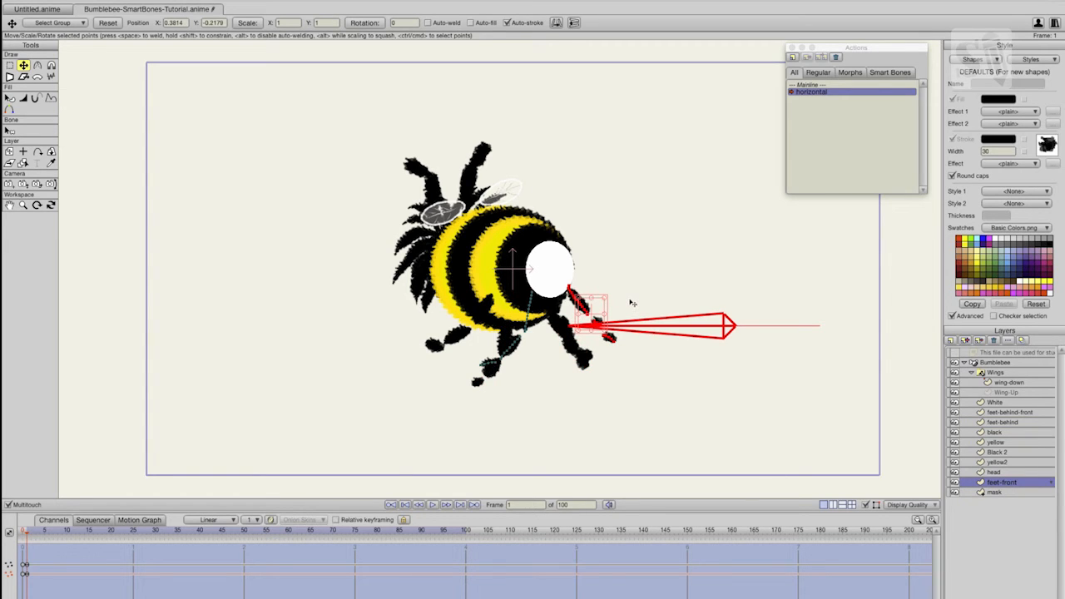
key("ctrl+a")
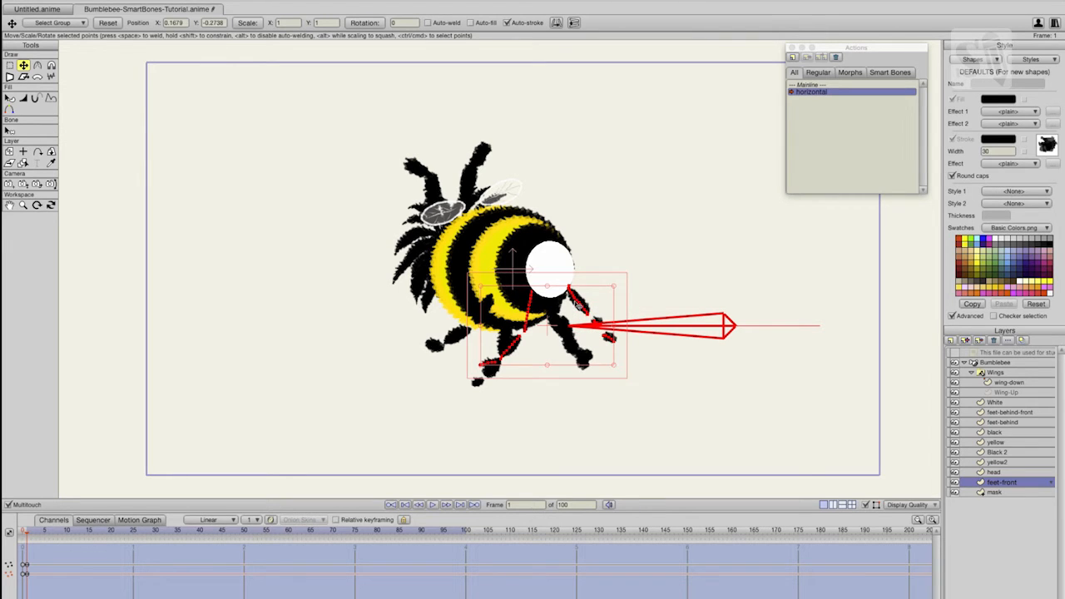
left_click_drag(580, 306, 500, 302)
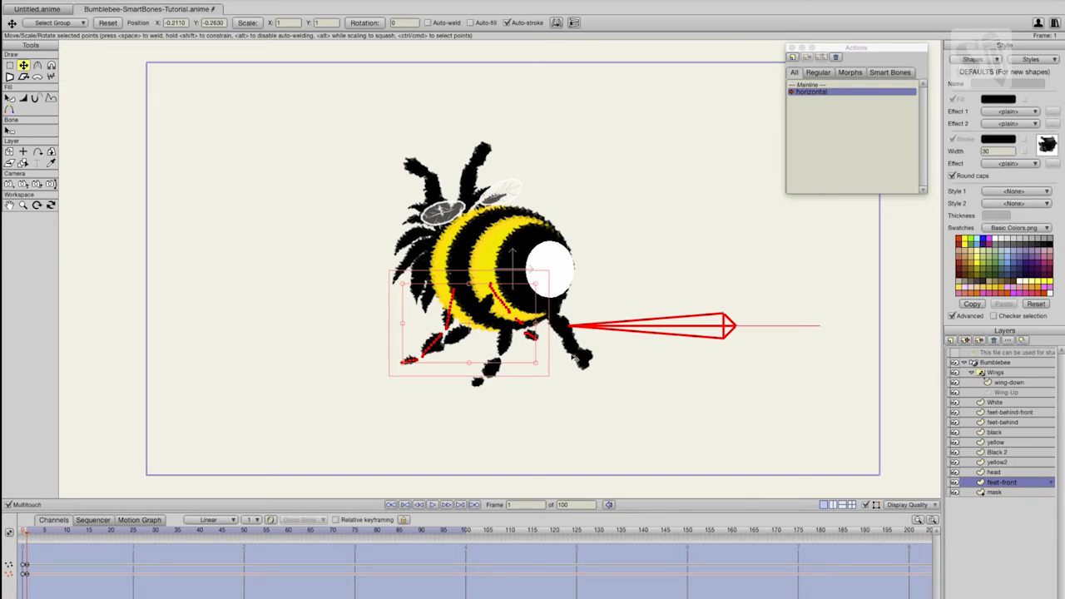
left_click_drag(541, 365, 536, 374)
left_click_drag(453, 314, 452, 314)
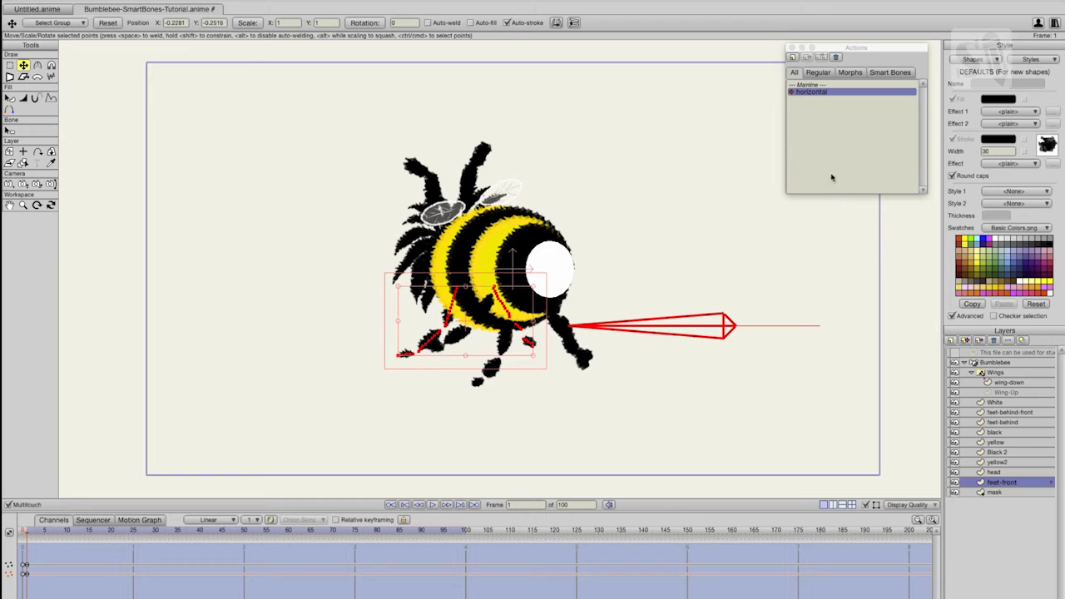
- Return to the Mainline and swing the horizontal bone to test the bee's turn
left_click(810, 85)
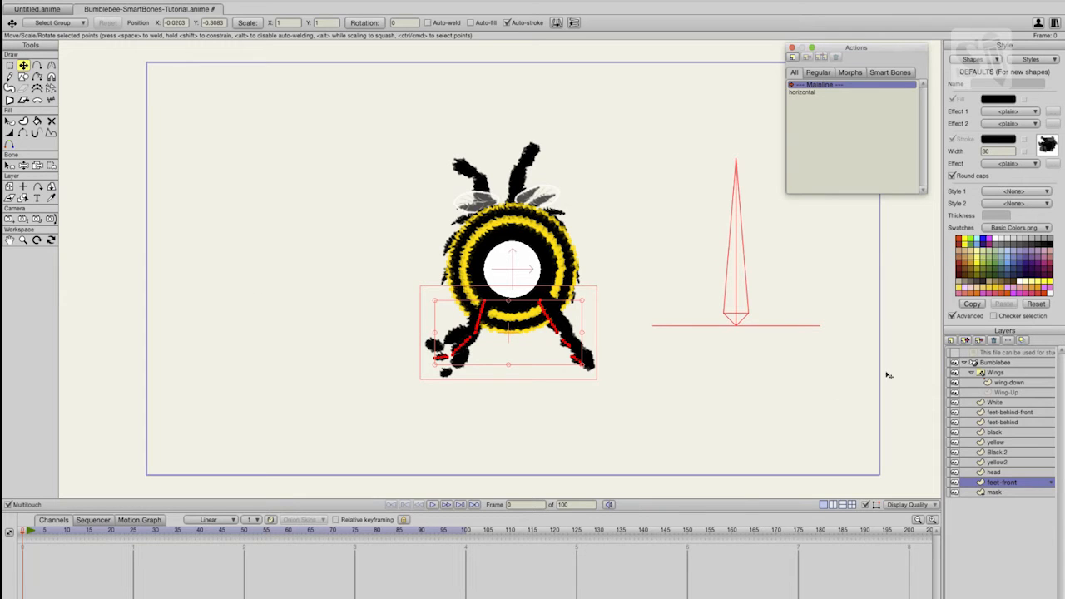
left_click(994, 364)
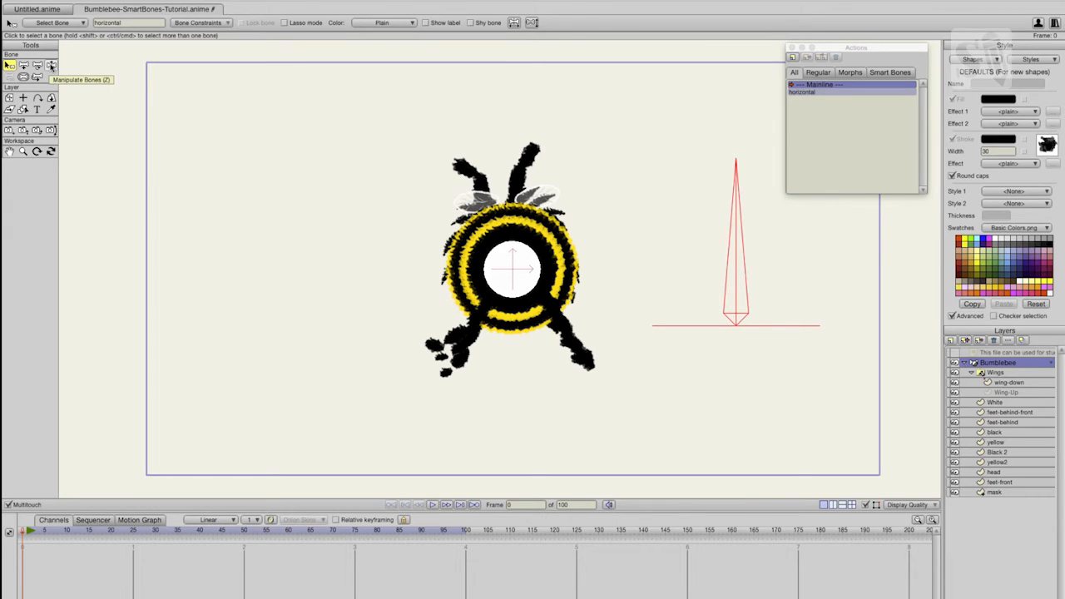
left_click(52, 66)
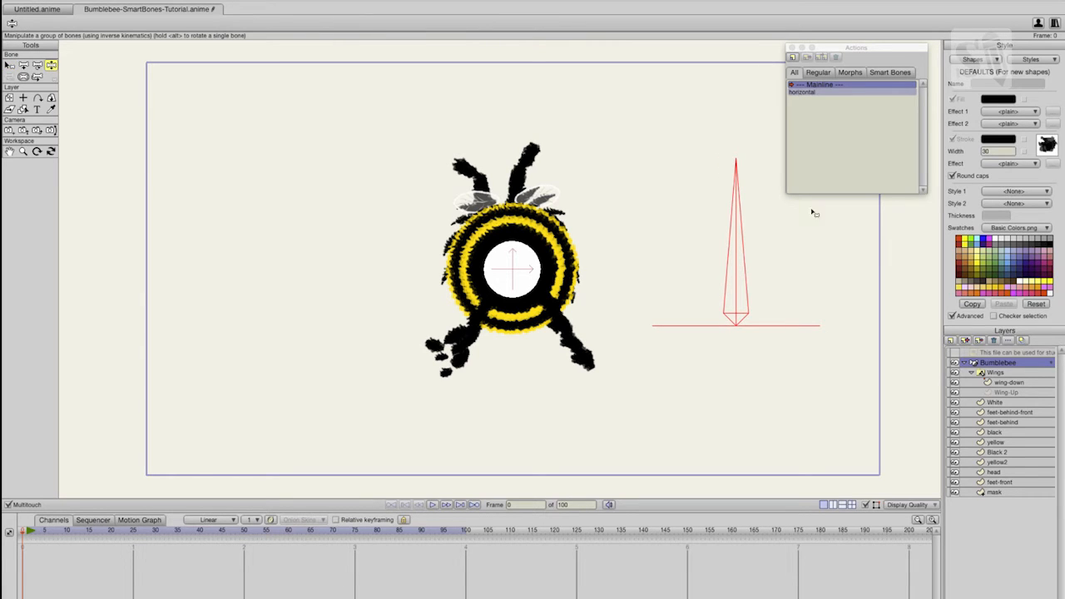
left_click_drag(736, 200, 754, 264)
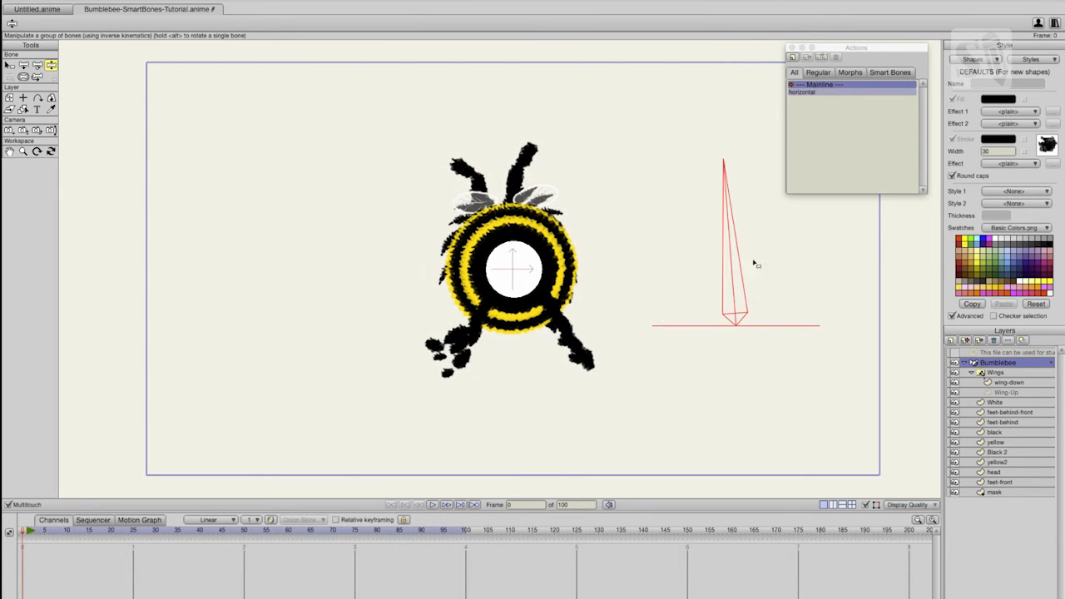
- In the horizontal action, move both feet-behind-front legs right to about X 0.121, Y -0.251 and rotate them slightly
double_click(801, 93)
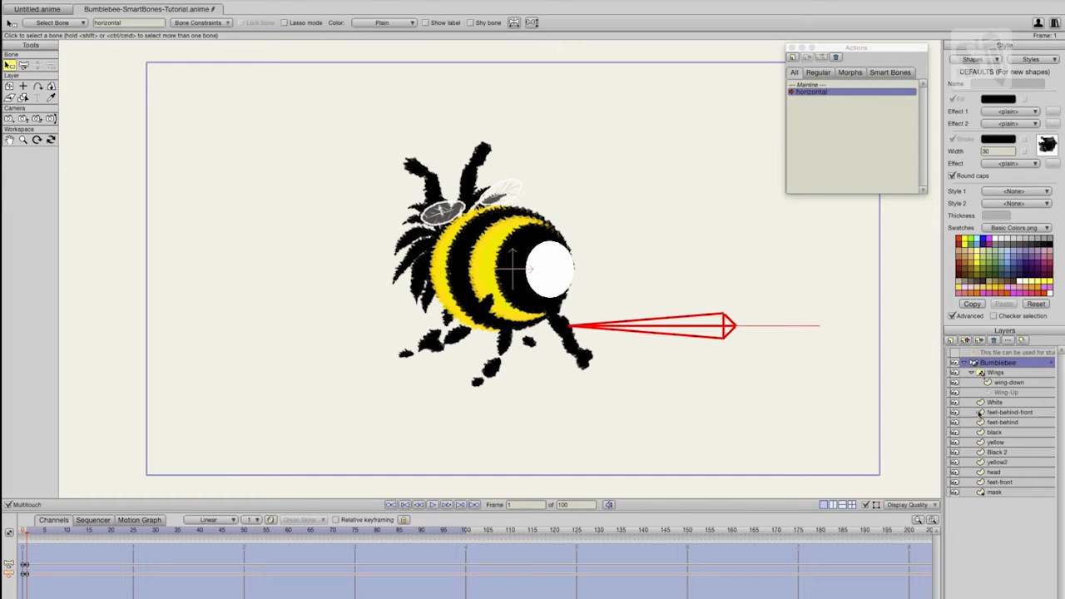
left_click(1003, 413)
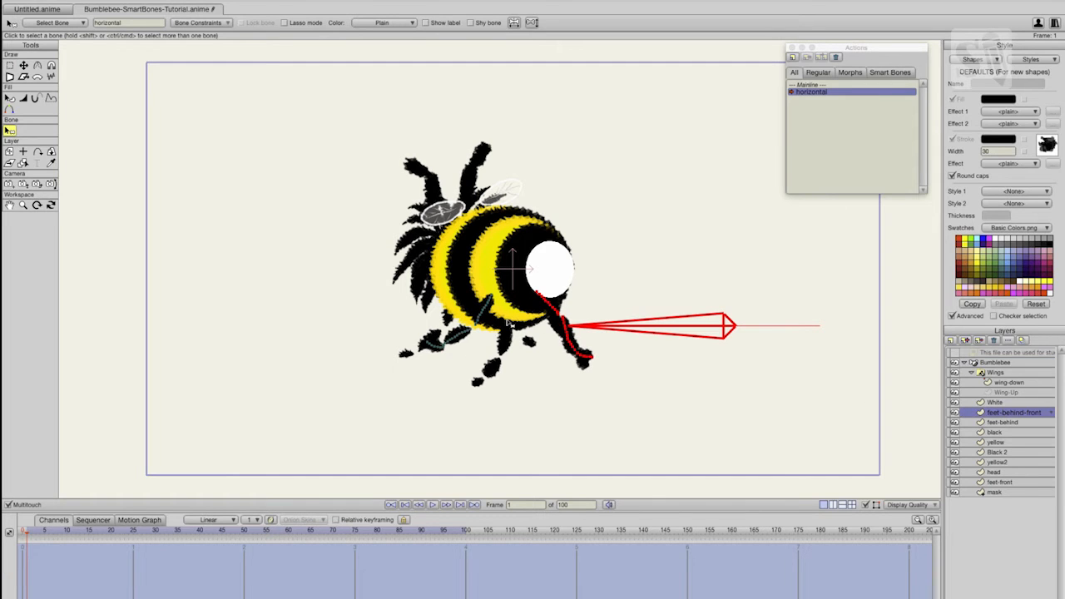
left_click(10, 65)
left_click_drag(360, 259, 521, 397)
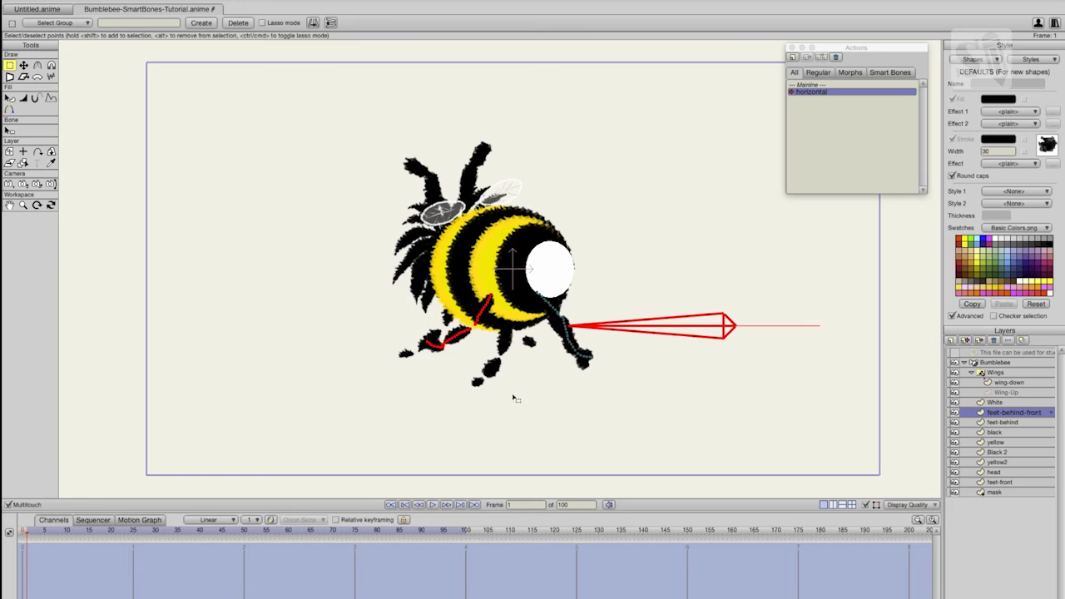
key("super+a")
left_click(23, 65)
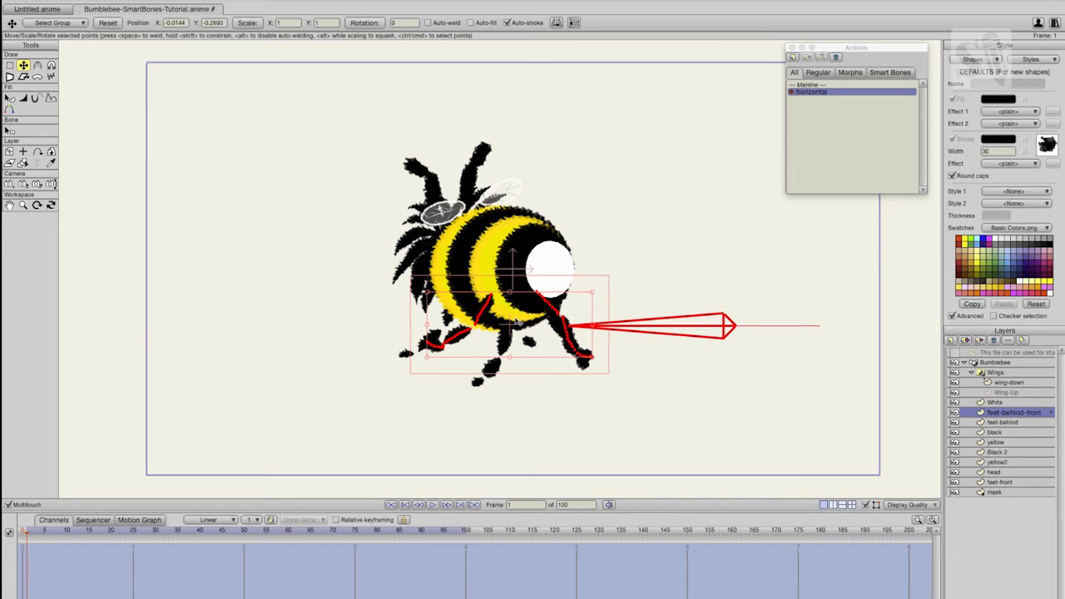
left_click_drag(488, 317, 510, 314)
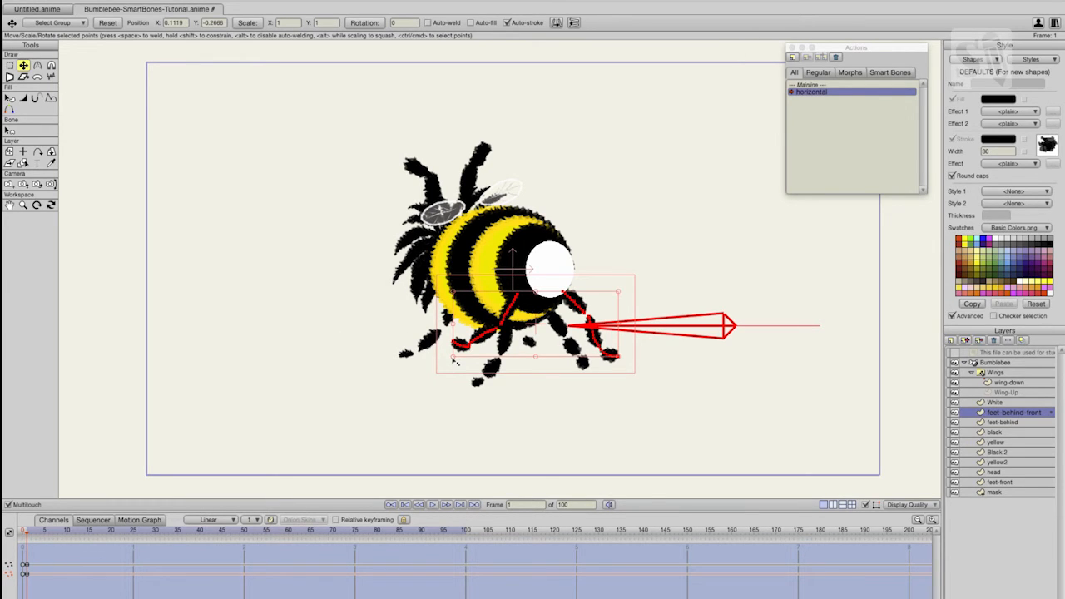
left_click_drag(455, 358, 456, 366)
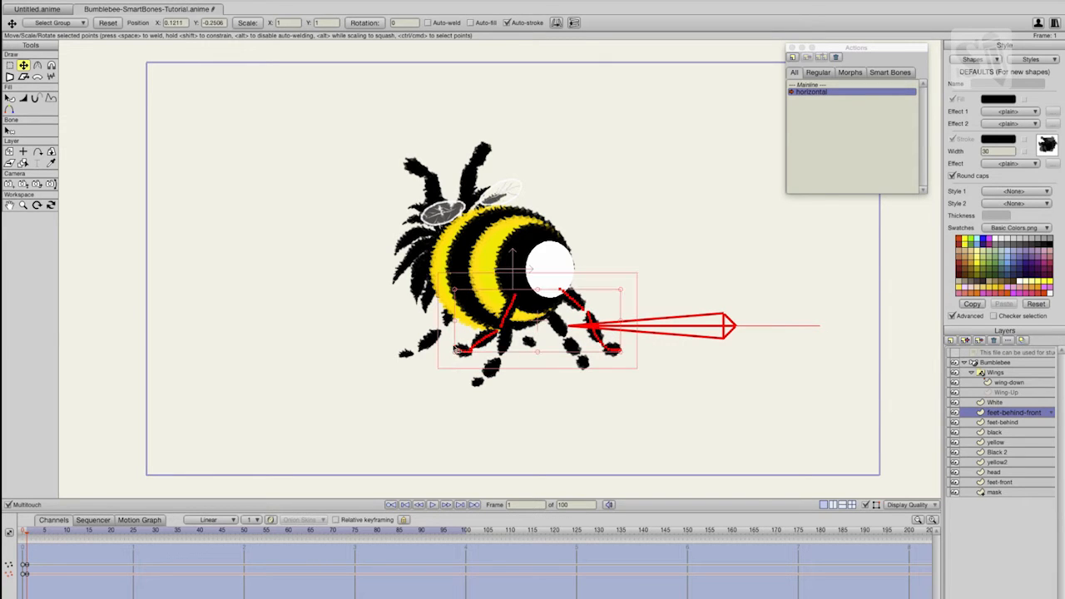
left_click(331, 304)
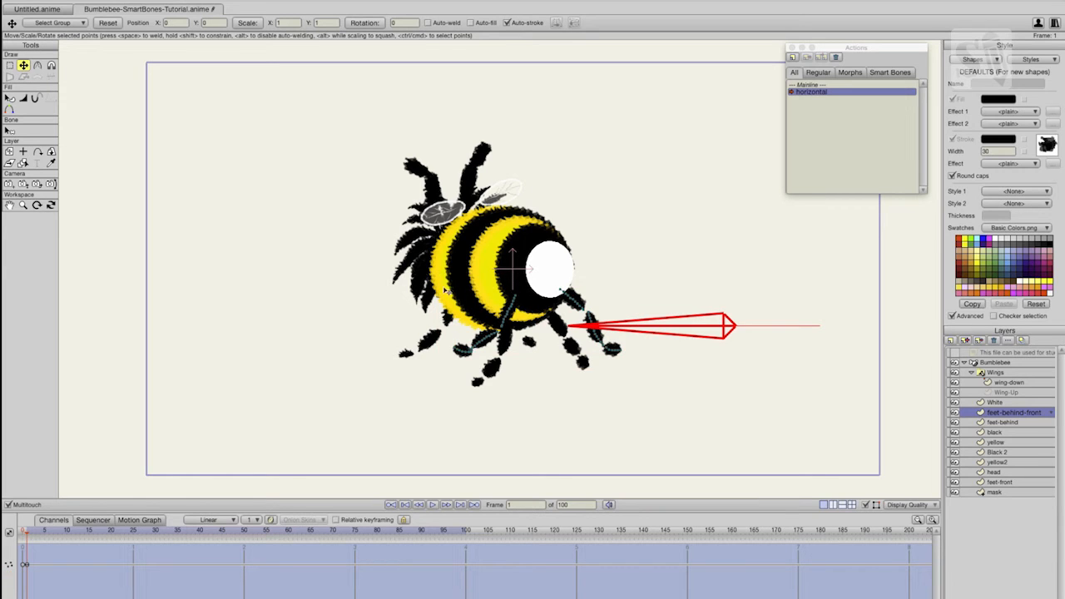
- Fine-tune the left leg of the feet-behind-front layer by nudging its foot end slightly outward
left_click(10, 65)
left_click_drag(427, 276, 544, 394)
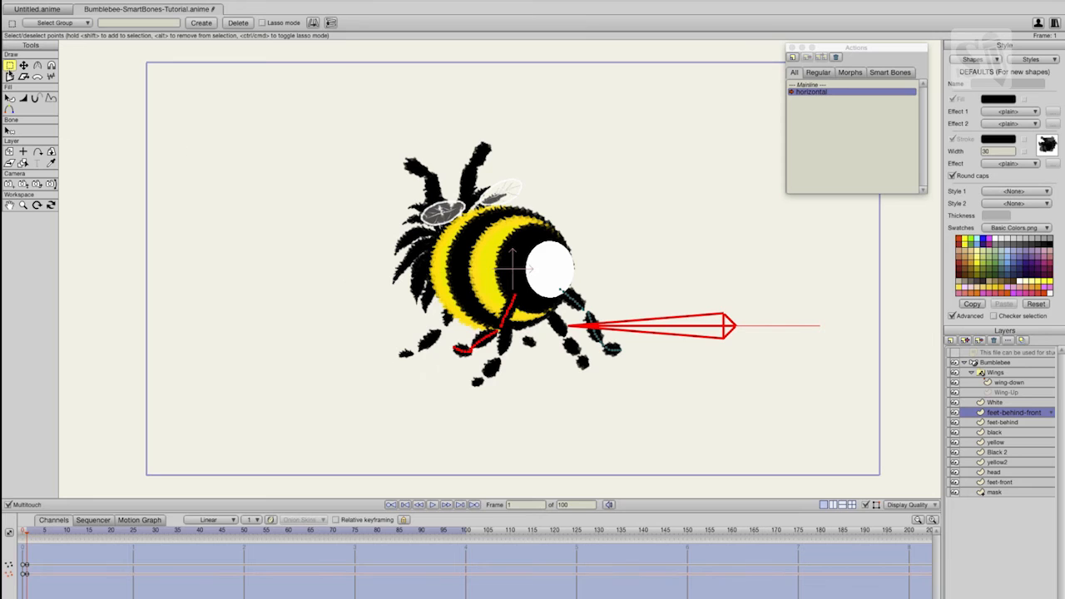
left_click(23, 65)
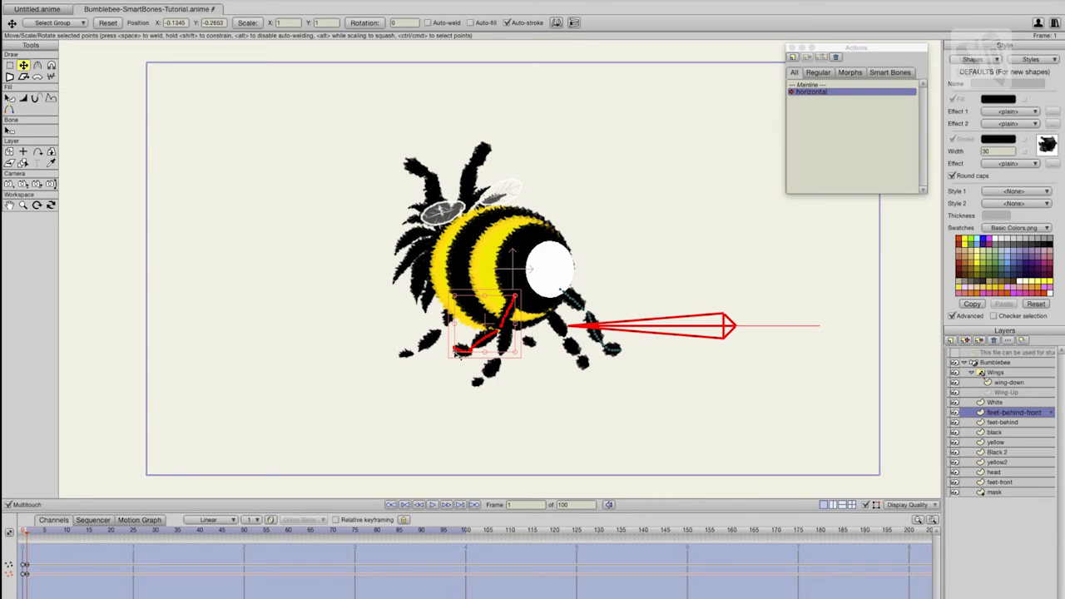
left_click_drag(455, 353, 452, 356)
left_click(9, 64)
left_click(182, 127)
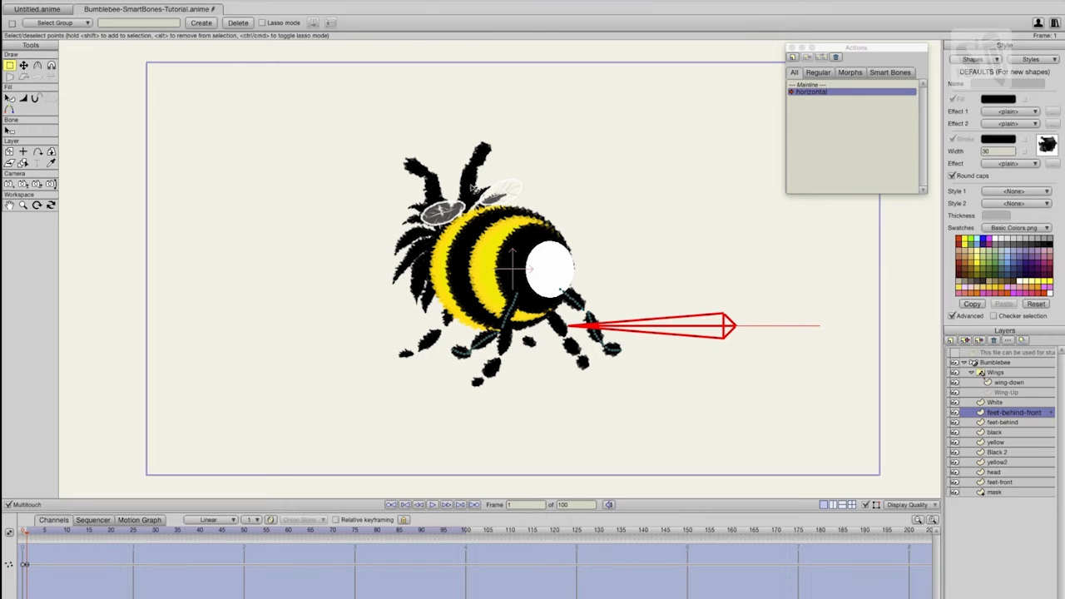
- Switch back to the Mainline and rotate the horizontal bone to check the corrected leg motion
left_click(819, 84)
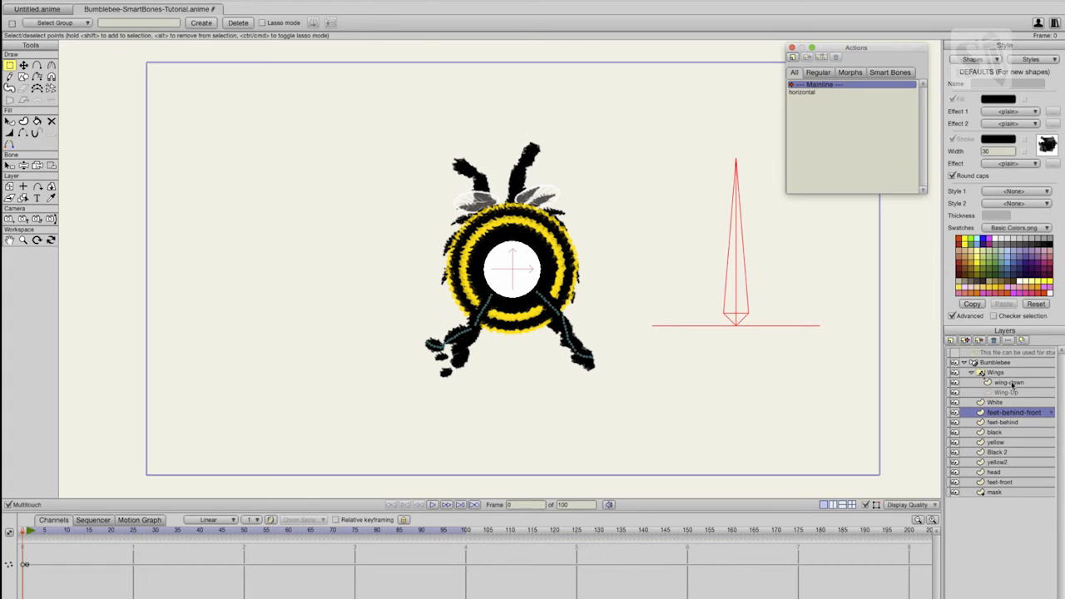
left_click(1002, 365)
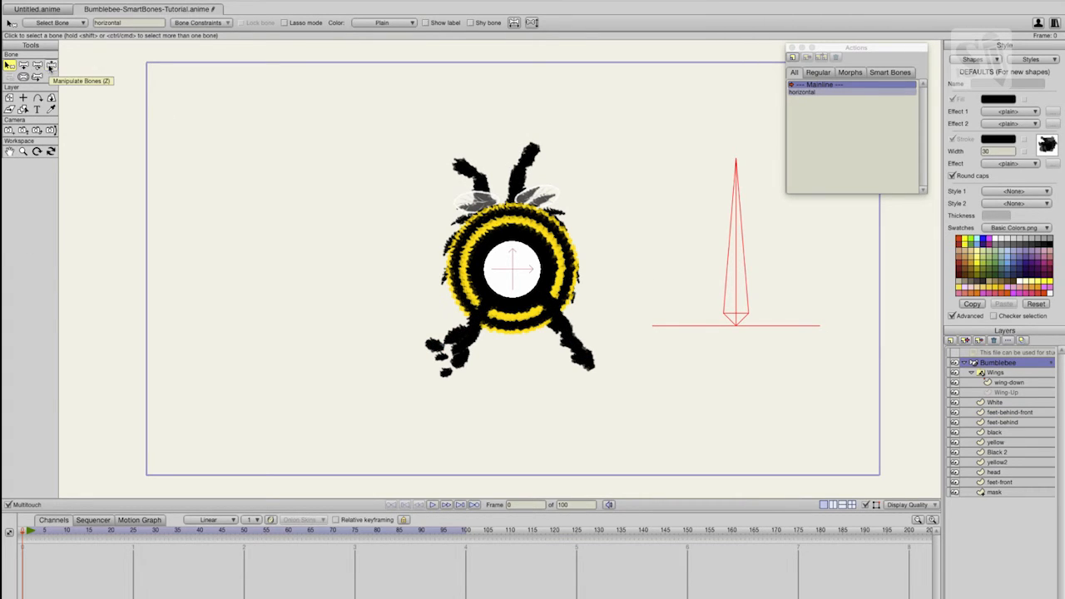
left_click(52, 65)
left_click_drag(737, 222, 738, 308)
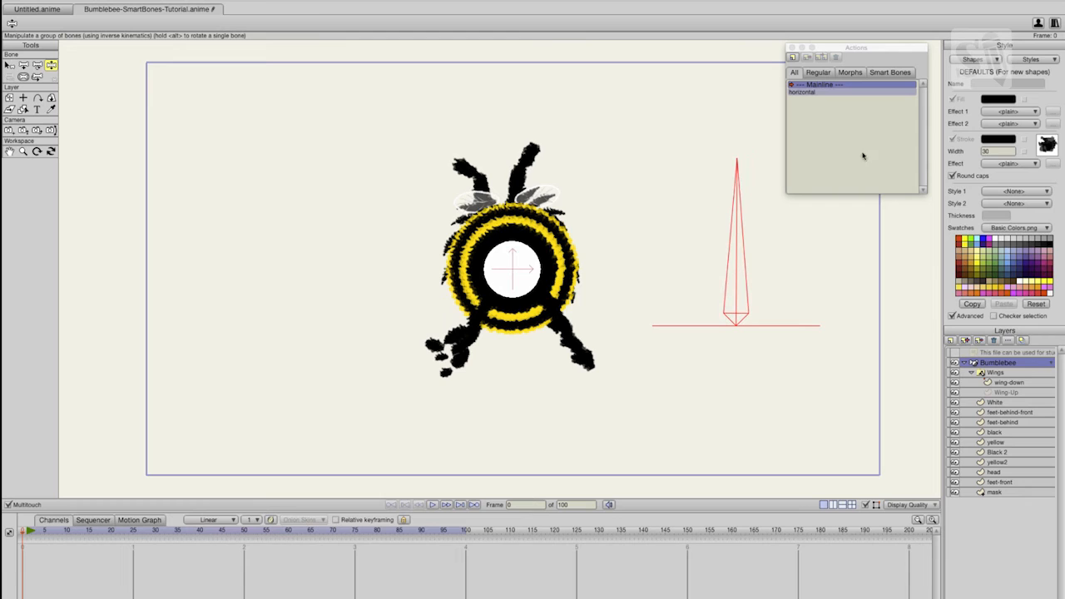
- Create a second smart bone action named horizontal 2 and rotate its bone to an angle of 0
left_click(792, 59)
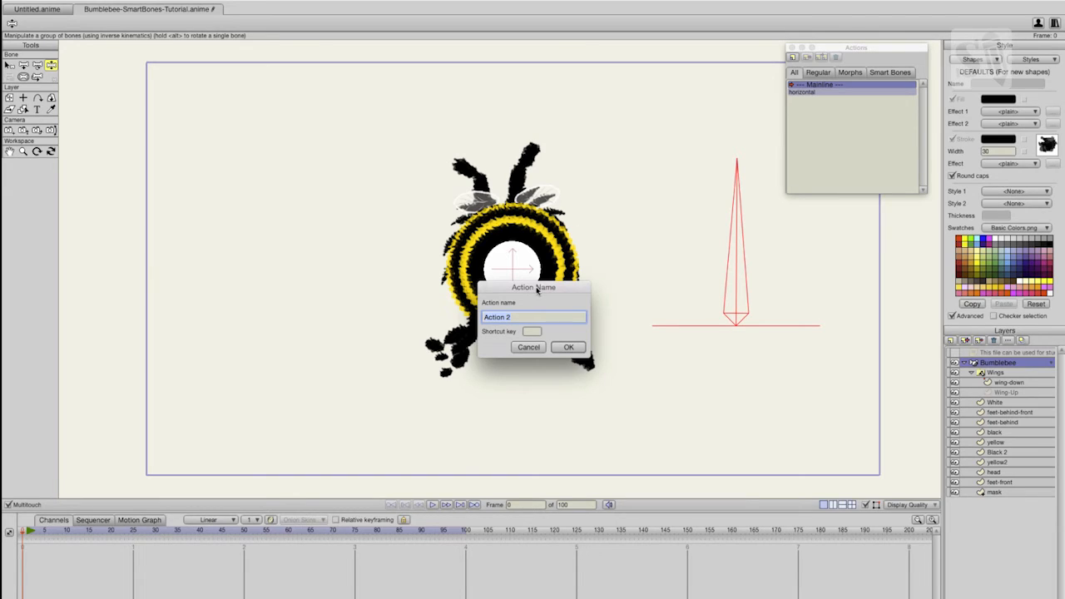
type("horizontal")
left_click(568, 347)
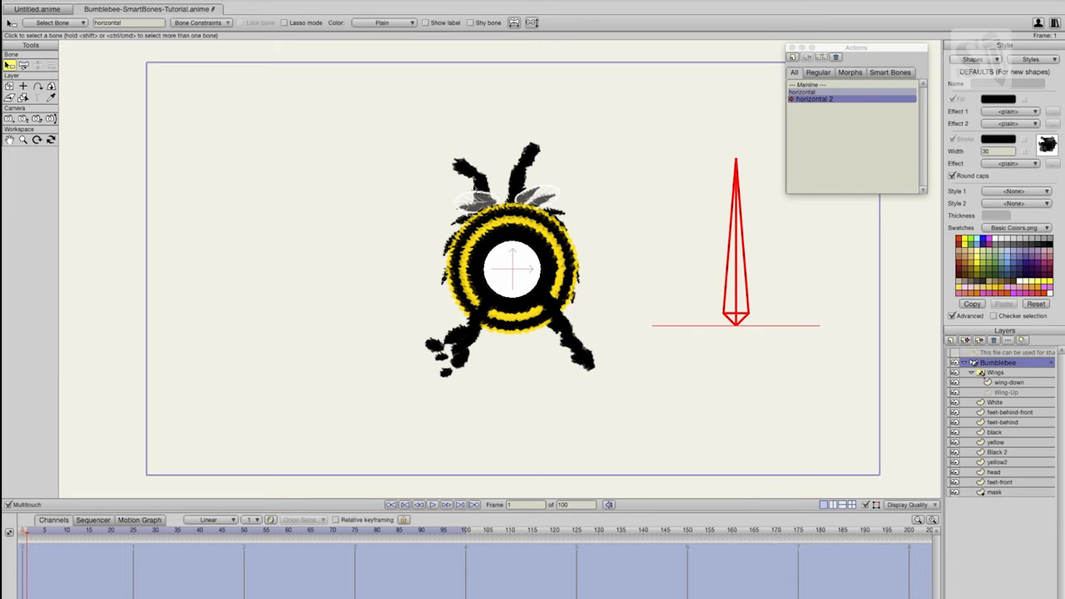
left_click(24, 64)
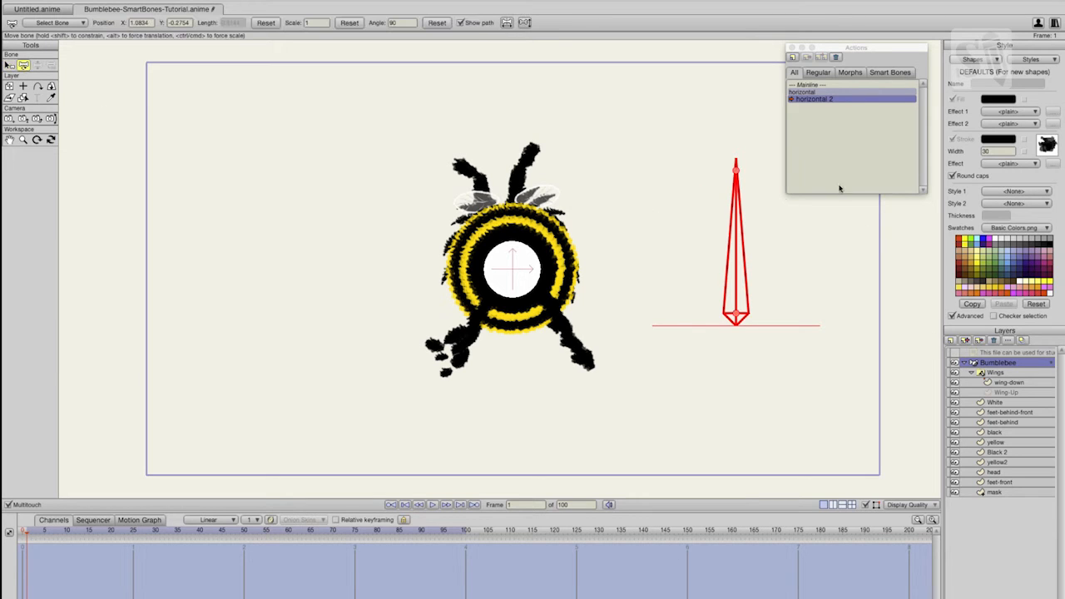
left_click_drag(736, 202, 860, 358)
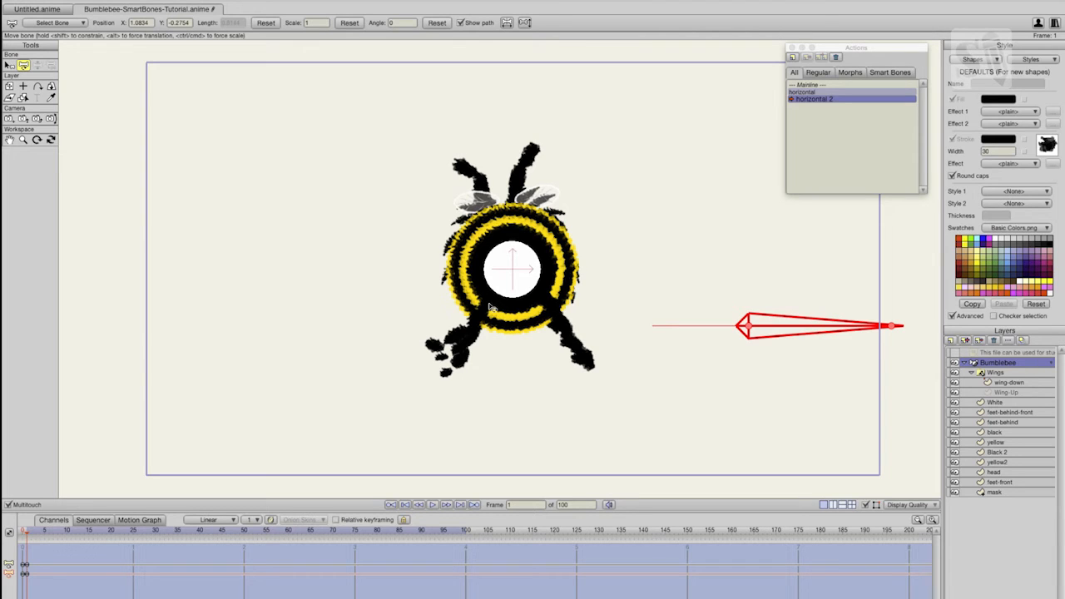
- Shift the White layer's face shape left and narrow it for the opposite turn
left_click(998, 403)
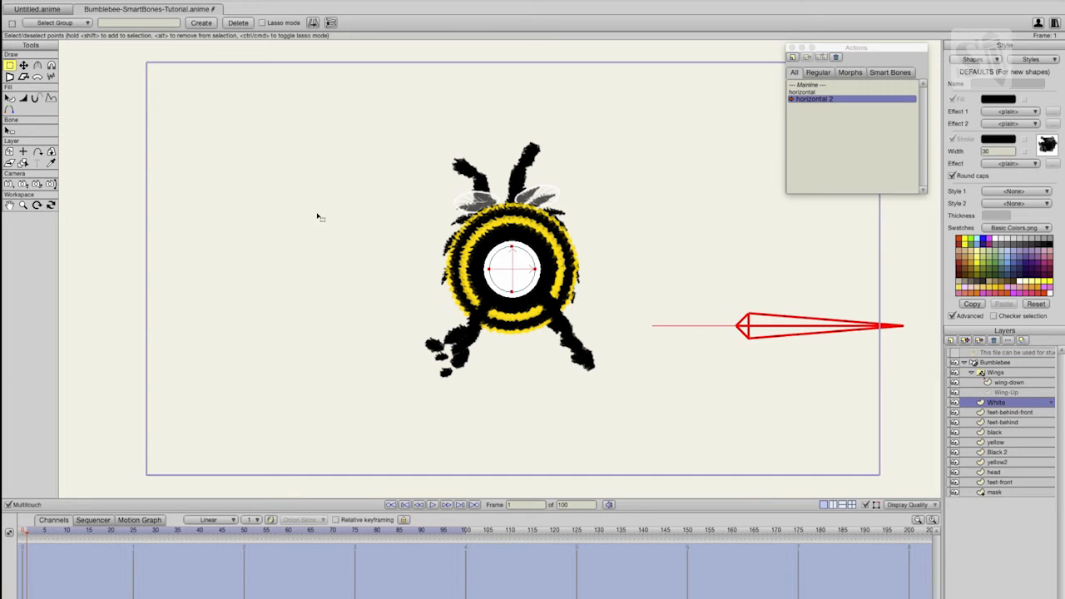
left_click(23, 65)
left_click_drag(530, 269, 589, 270)
- Shift the black, yellow, Black 2, yellow2 and head shapes into a left-facing body pose with the antennae moved right
left_click(995, 432)
left_click(996, 443)
left_click(997, 453)
left_click(997, 463)
left_click_drag(535, 212, 579, 237)
left_click(996, 473)
left_click_drag(634, 155, 655, 175)
- Move the legs of the feet-front layer right beneath the rear of the turned body
left_click(1007, 484)
left_click_drag(536, 332, 573, 333)
scroll(996, 383, "right", 1)
- Move the Wings layer right along the bee's back and rotate it to follow the body
left_click(992, 373)
left_click(9, 108)
left_click_drag(508, 203, 560, 205)
left_click_drag(506, 181, 525, 168)
- Shift the mask shape right and adjust its points to follow the outline of the left-facing body
left_click(982, 492)
left_click_drag(445, 148, 477, 147)
left_click_drag(420, 258, 416, 241)
left_click_drag(475, 180, 475, 188)
- Move both legs of the feet-behind-front layer left beneath the turned body
left_click(983, 433)
left_click(995, 413)
left_click_drag(511, 333, 487, 325)
left_click_drag(476, 216, 244, 381)
- Adjust the right leg of the feet-behind-front layer slightly downward on its own
left_click(10, 65)
left_click_drag(496, 282, 584, 380)
left_click(24, 65)
left_click_drag(545, 337, 546, 341)
left_click(10, 65)
left_click(737, 404)
- Reposition the feet-behind legs, tilting the left one toward horizontal and lowering the right one under the body
left_click(990, 423)
left_click(23, 65)
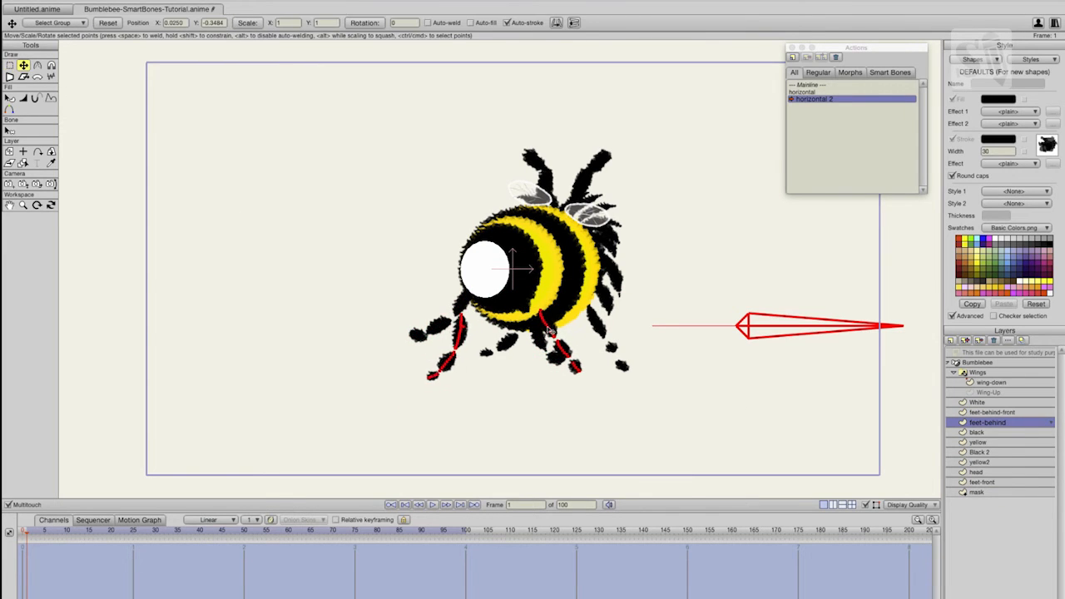
left_click_drag(463, 332, 463, 343)
left_click(10, 65)
left_click_drag(531, 307, 586, 383)
left_click(23, 65)
left_click_drag(553, 348, 553, 359)
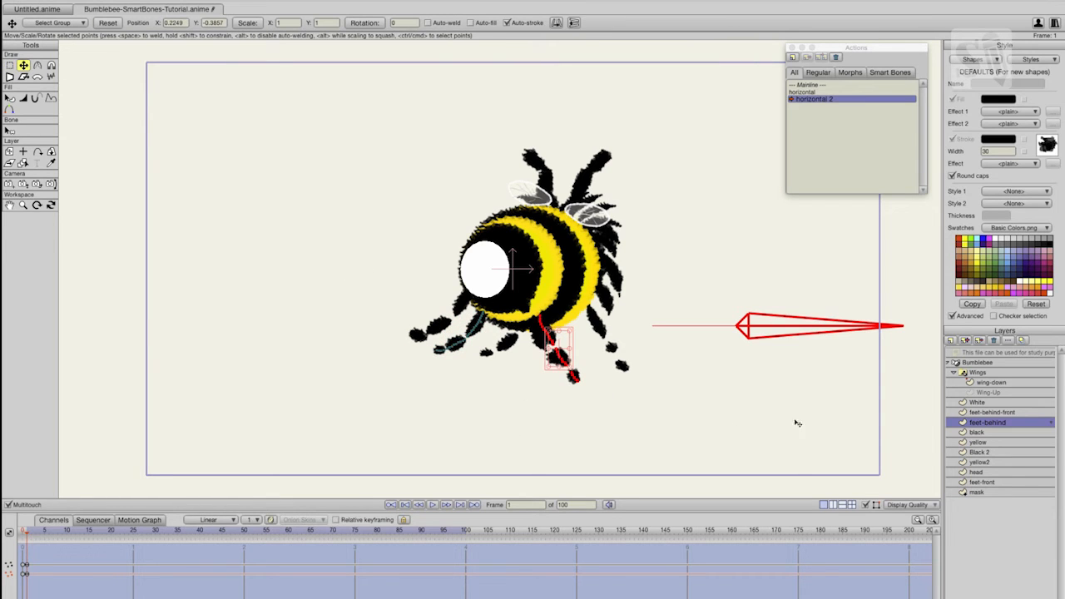
- Return to the Mainline and swing the Bumblebee's horizontal bone both ways to test the two turns
double_click(805, 85)
left_click(983, 364)
left_click_drag(739, 317, 719, 166)
left_click_drag(737, 221, 774, 318)
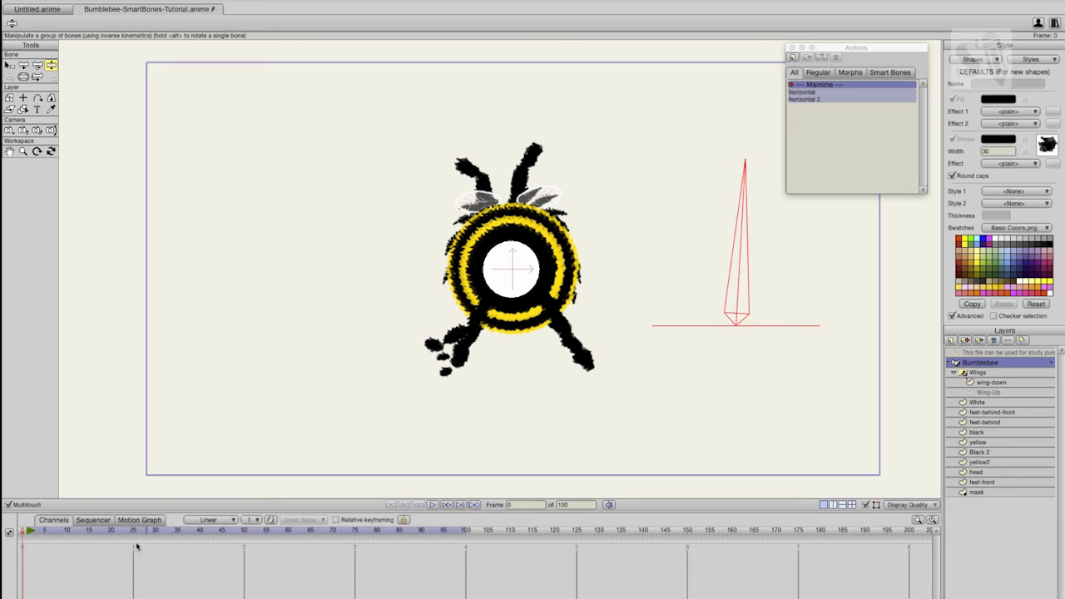
- Keyframe the horizontal bone rotated left at frame 50 and rotated right at frame 100
left_click_drag(126, 534, 245, 534)
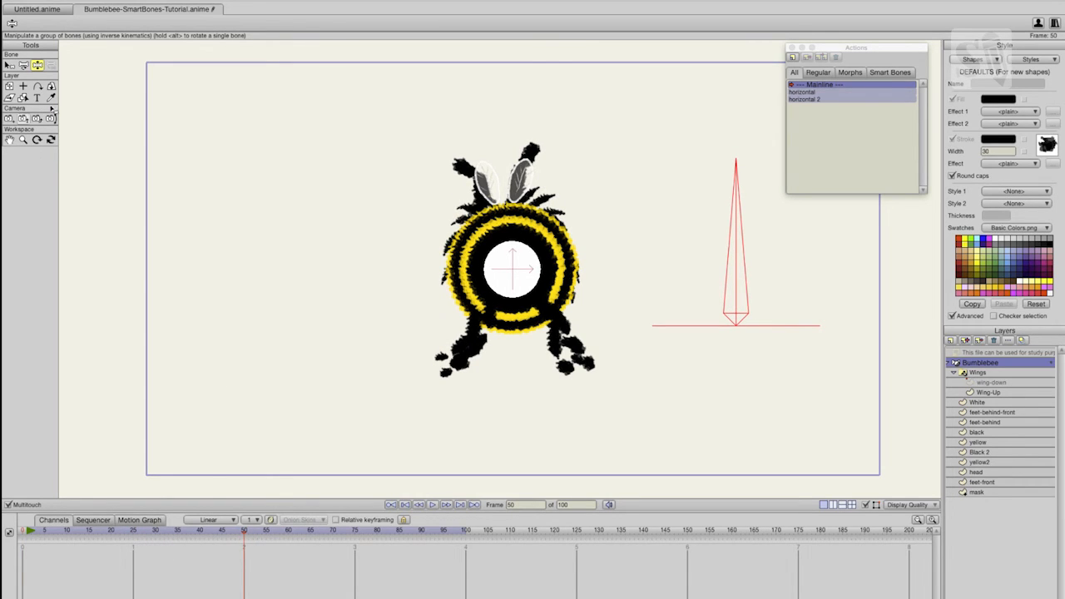
left_click_drag(738, 208, 596, 236)
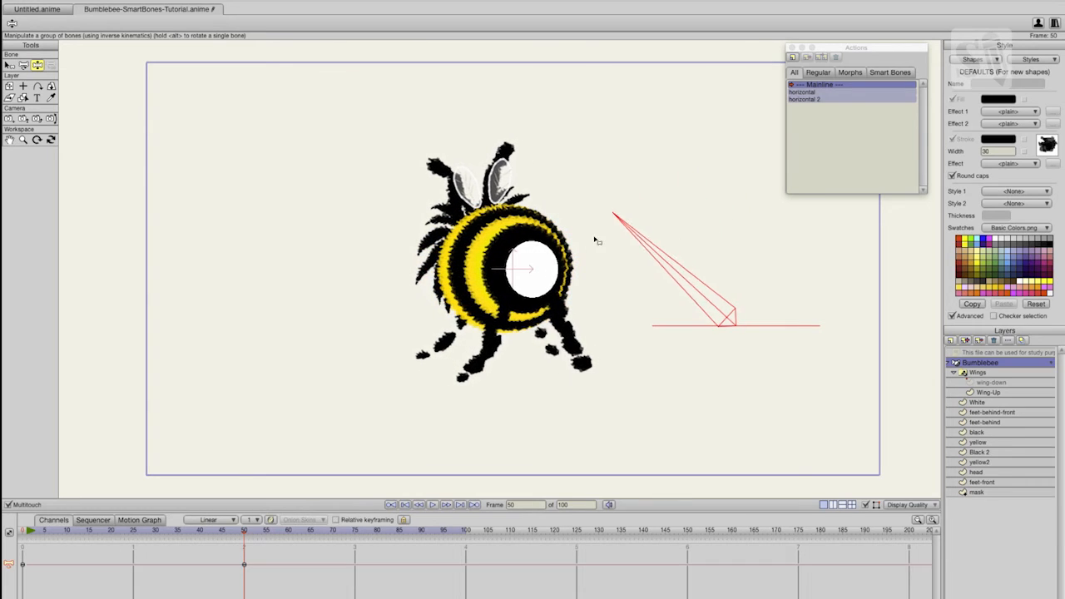
left_click_drag(246, 535, 464, 564)
left_click_drag(649, 241, 900, 424)
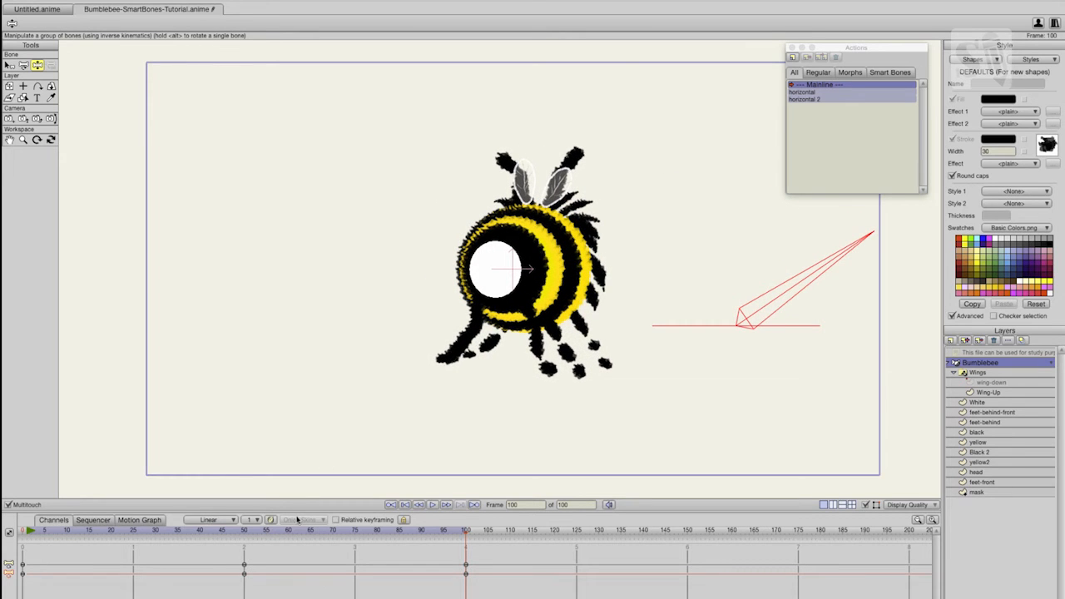
- Scrub through the Mainline turn animation and delete all the horizontal bone's keyframes from the timeline
left_click_drag(202, 534, 196, 586)
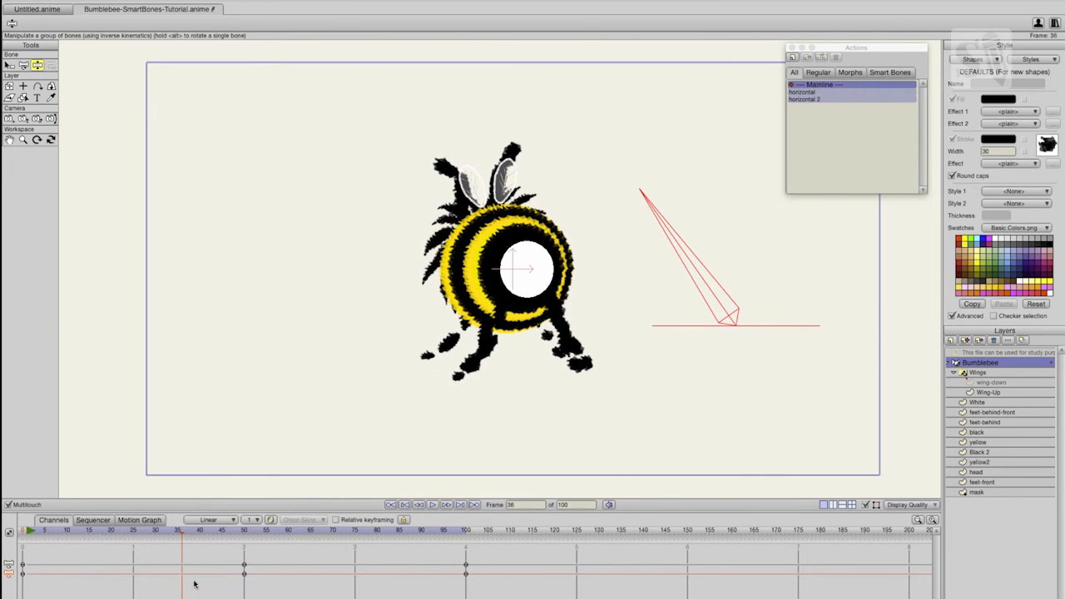
left_click_drag(213, 549, 499, 598)
key("Delete")
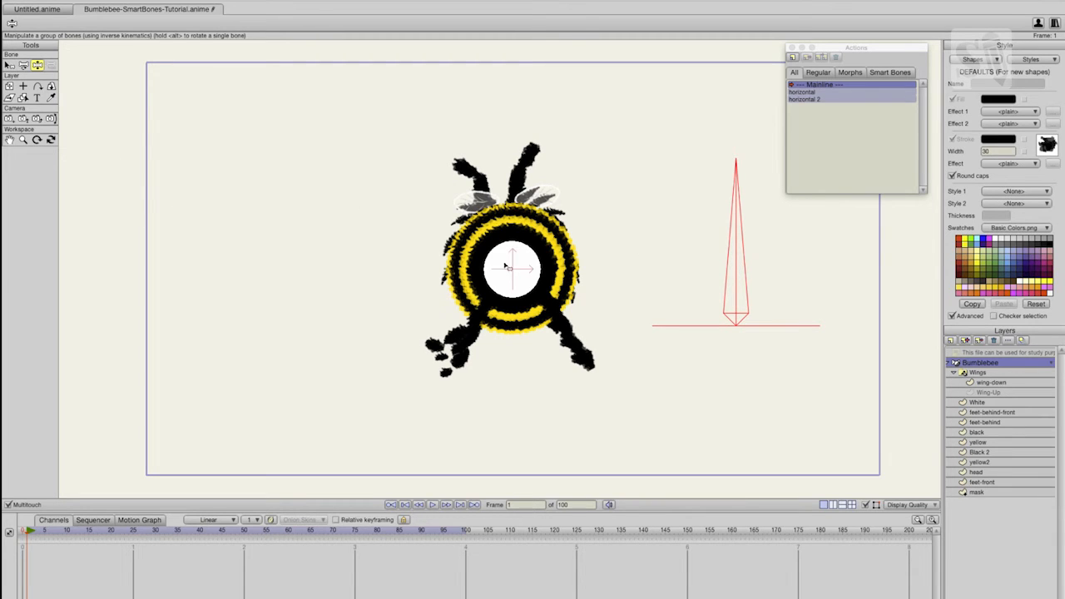
scroll(977, 367, "left", 2)
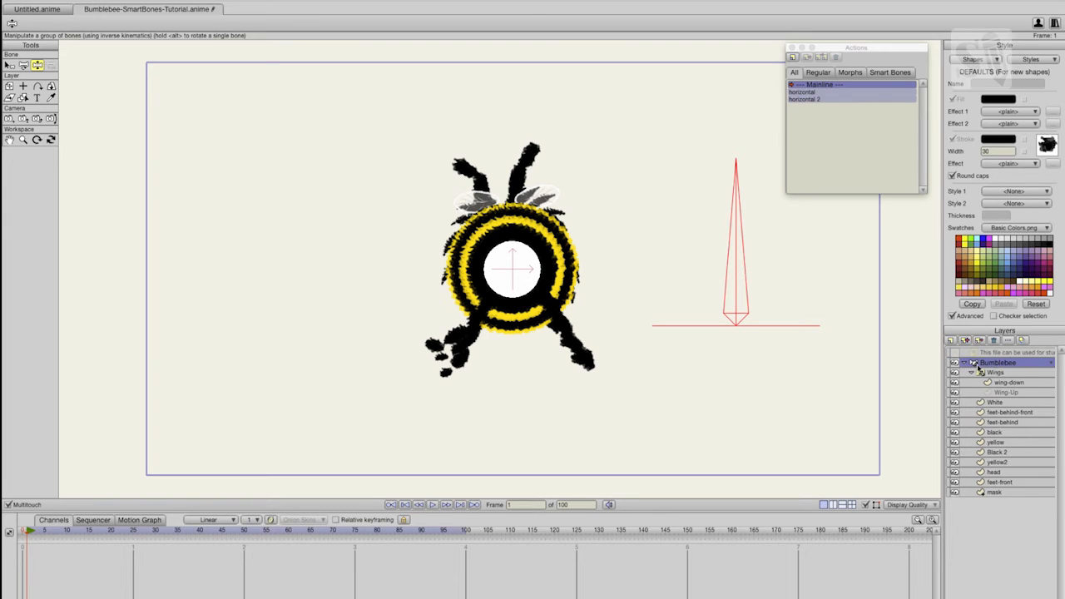
- Draw a second bone at frame 0, lying horizontally to the right of the upright horizontal bone
left_click(20, 535)
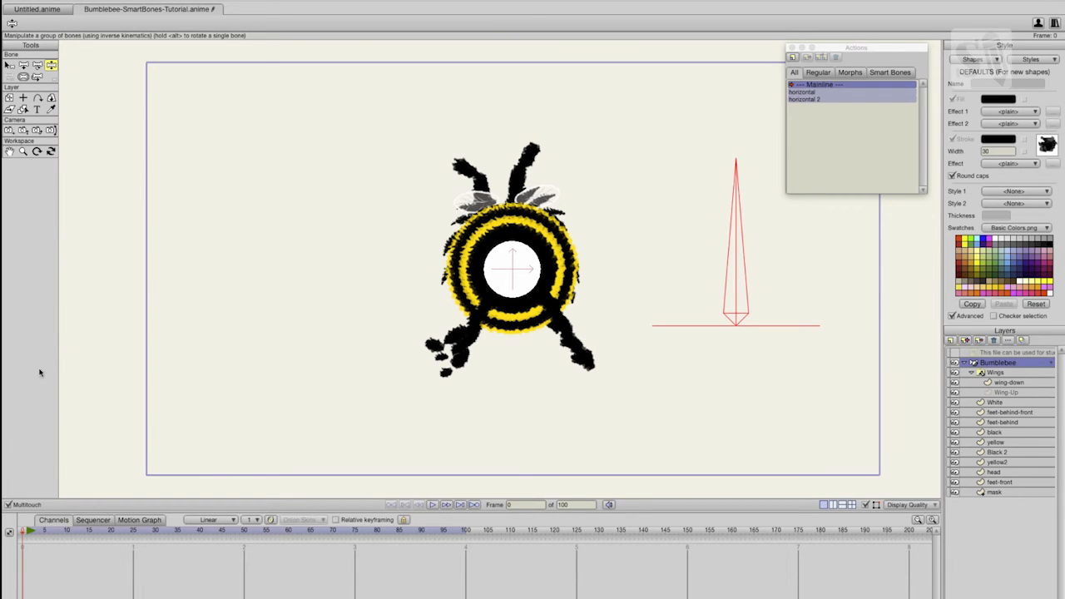
left_click(23, 66)
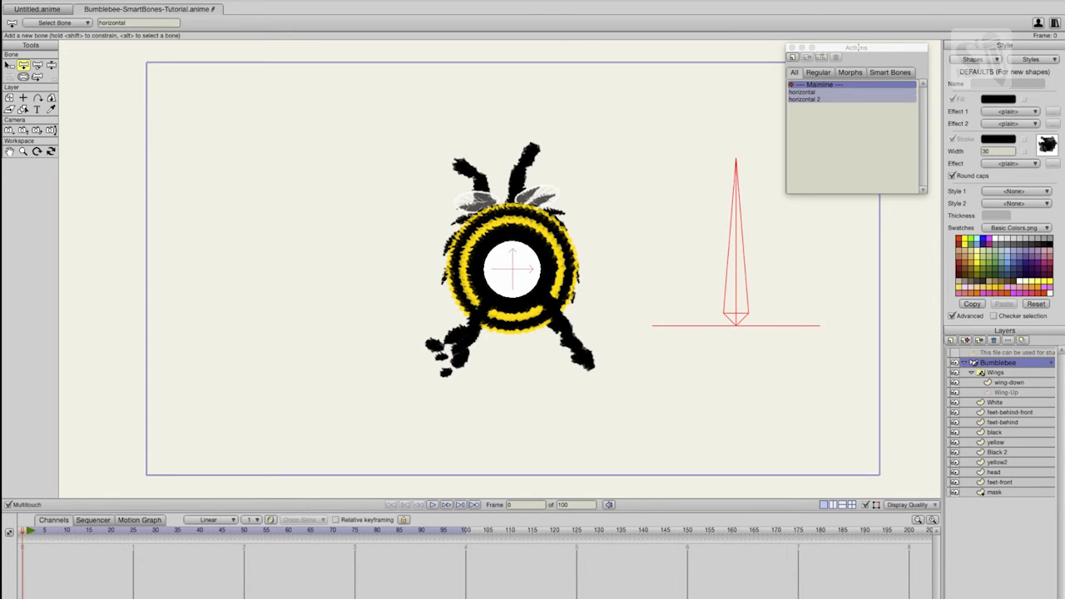
left_click_drag(867, 48, 563, 43)
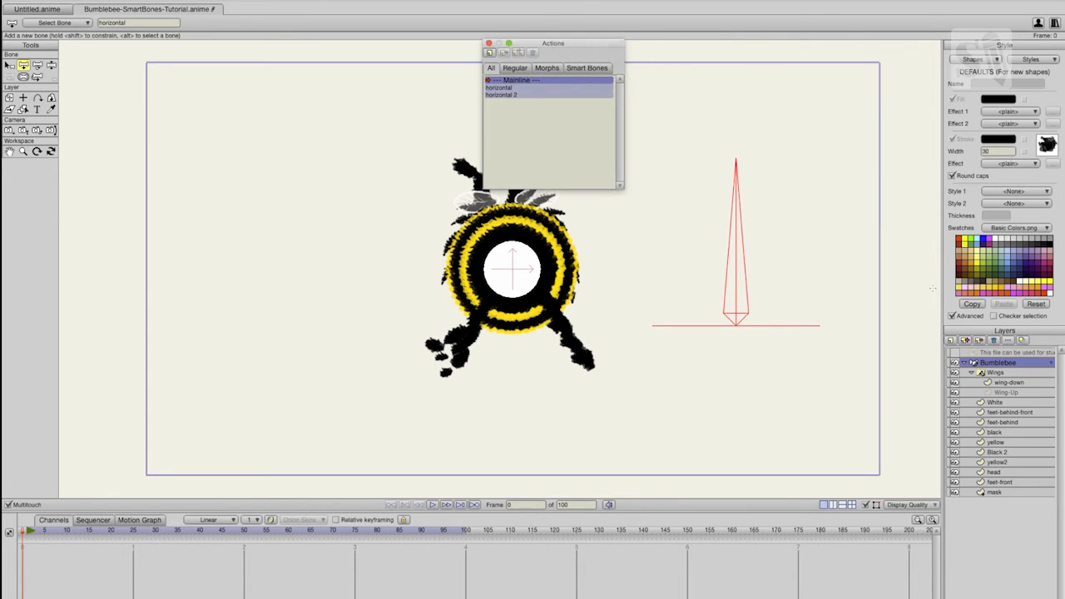
left_click(838, 322)
left_click_drag(834, 317, 969, 323)
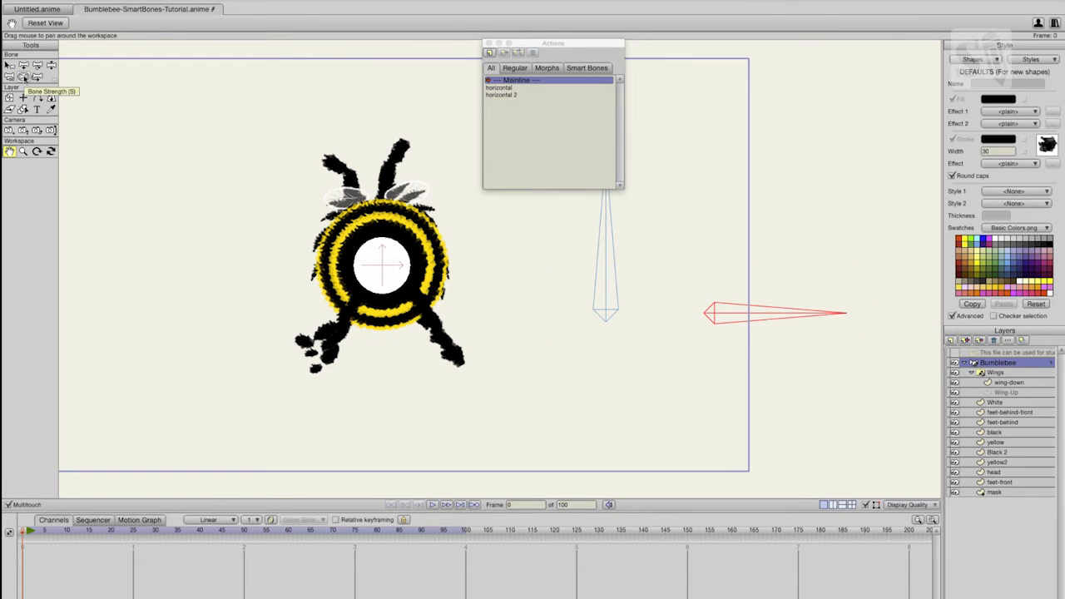
- Set the new bone's strength to 0 and constrain its angle to between -90 and 90 degrees
left_click(23, 77)
left_click_drag(824, 292, 696, 283)
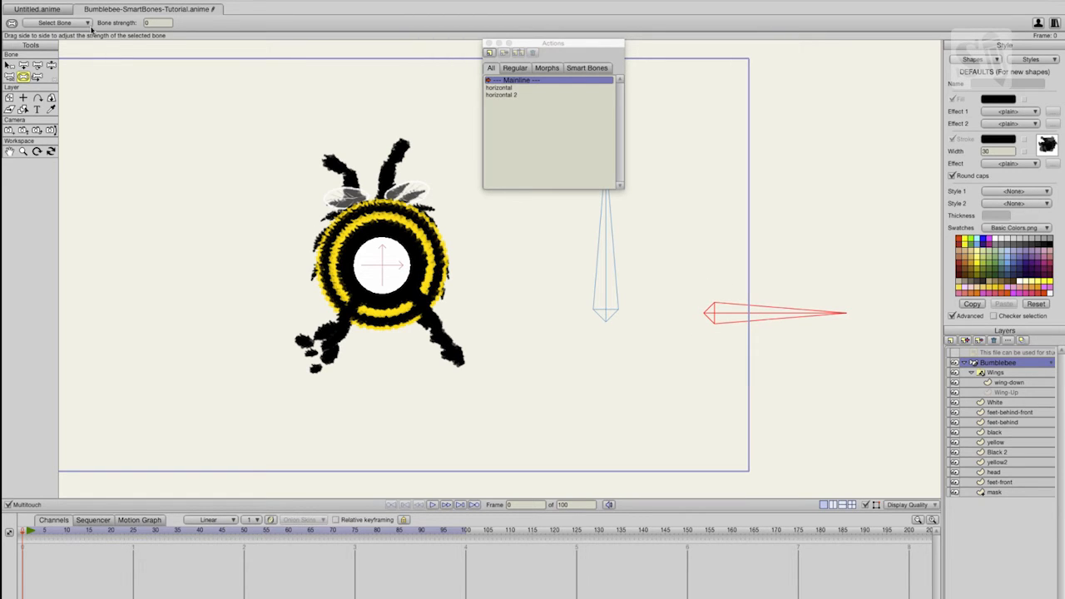
left_click(12, 65)
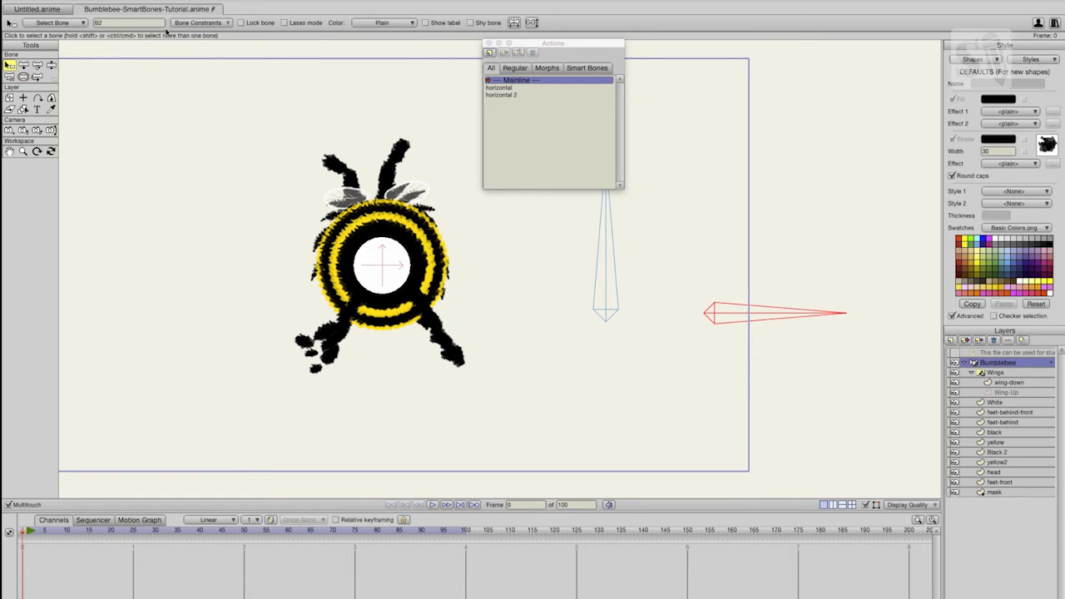
left_click(199, 23)
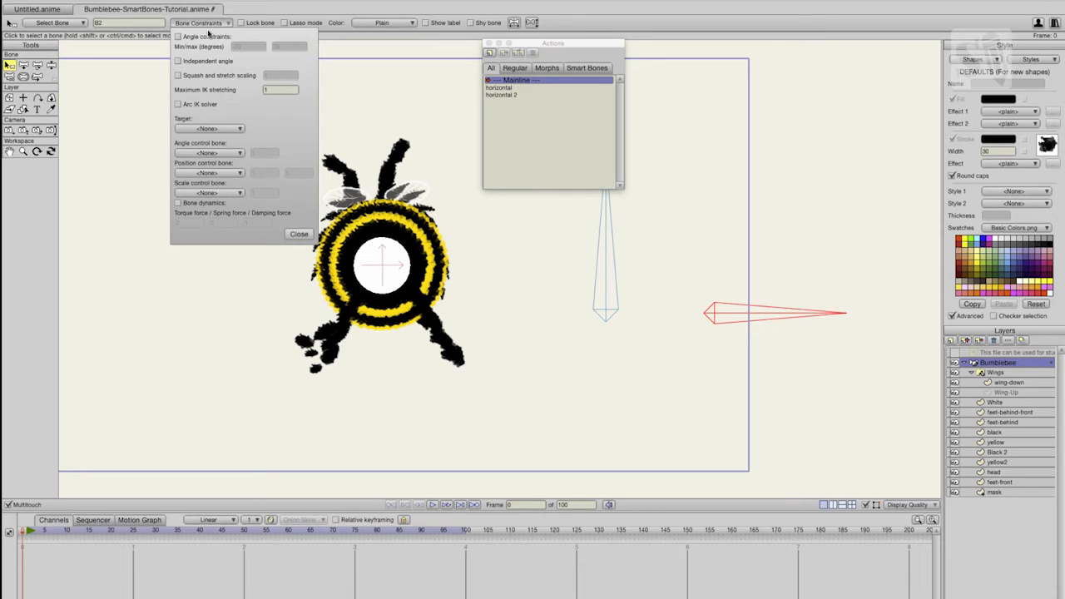
left_click(178, 38)
left_click(237, 47)
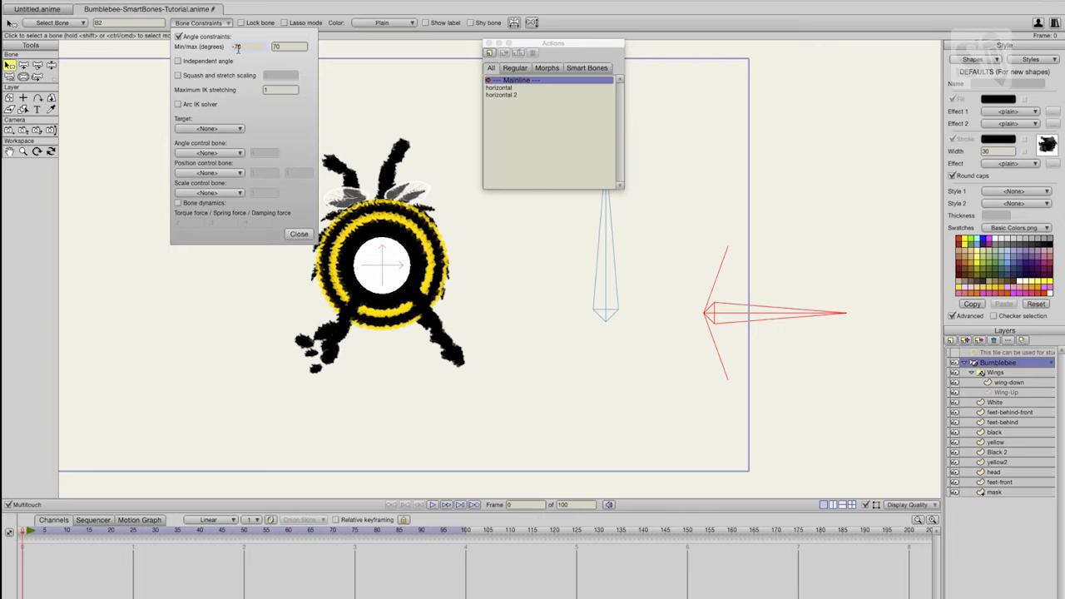
left_click(275, 48)
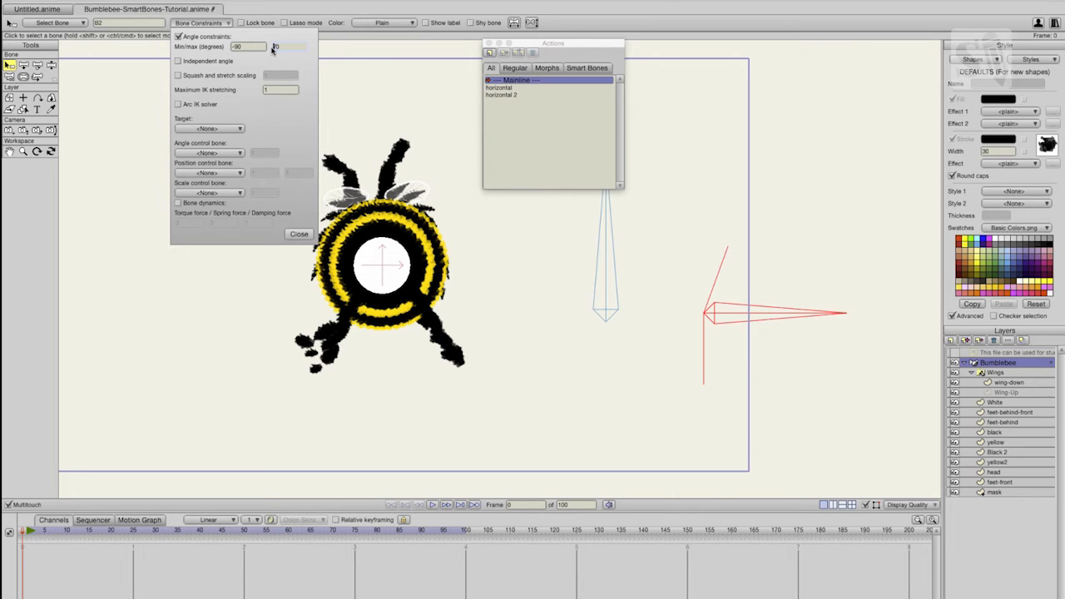
type("90")
left_click(299, 235)
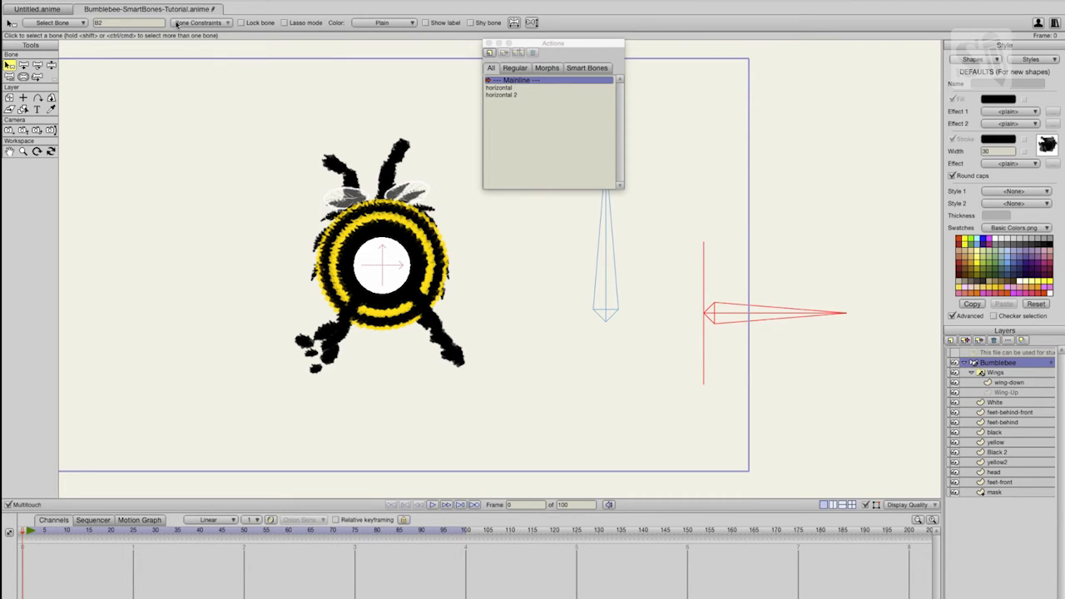
- Rename the new bone updown and deselect it
left_click(122, 22)
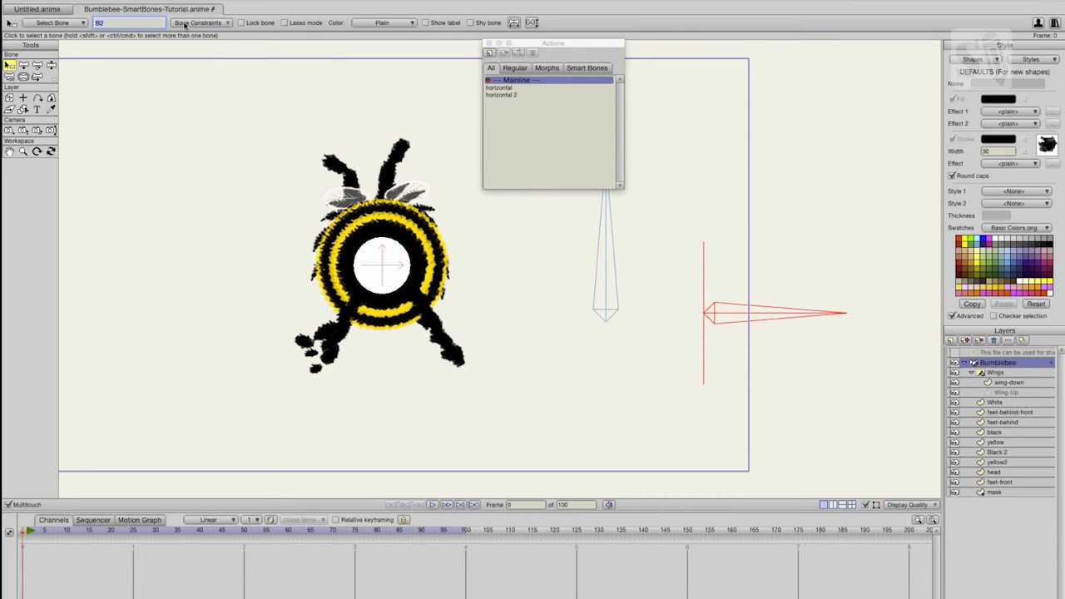
type("updown")
left_click(186, 99)
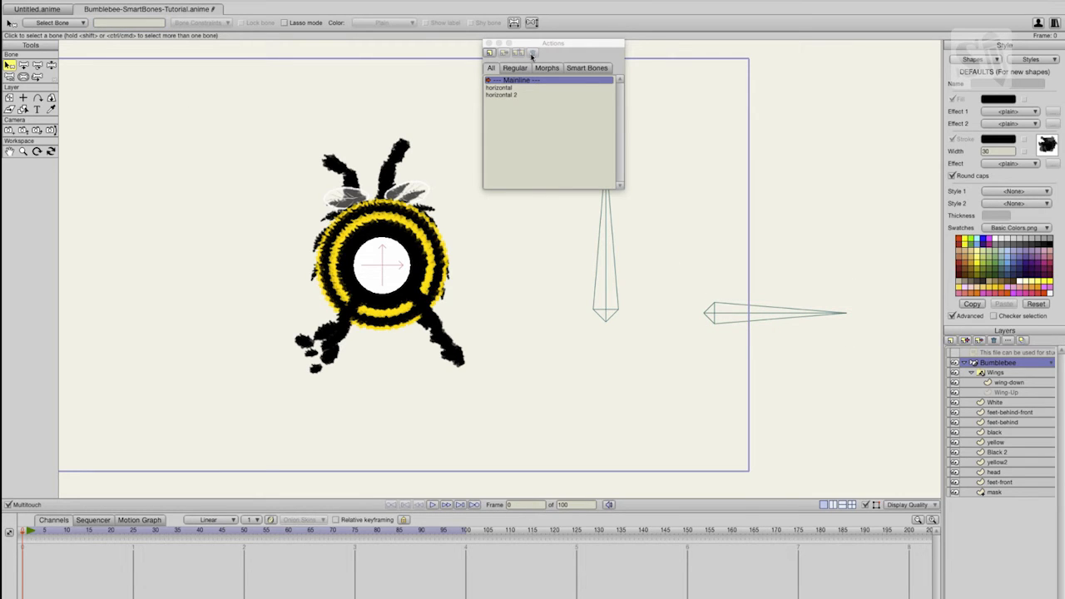
- Create a new smart bone action named updown, matching the new bone
left_click_drag(547, 43, 617, 45)
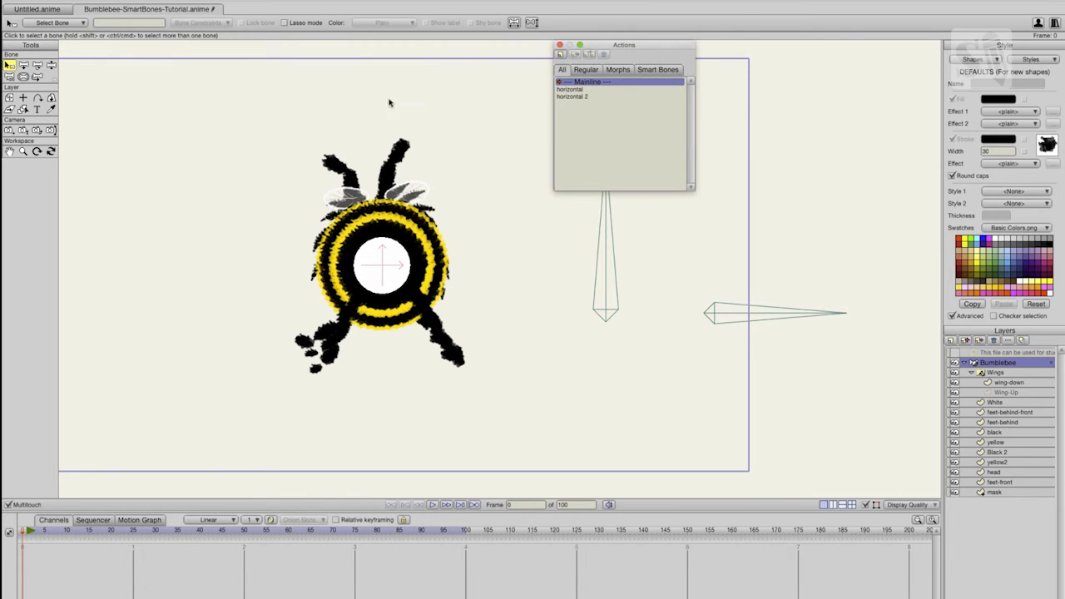
left_click(560, 55)
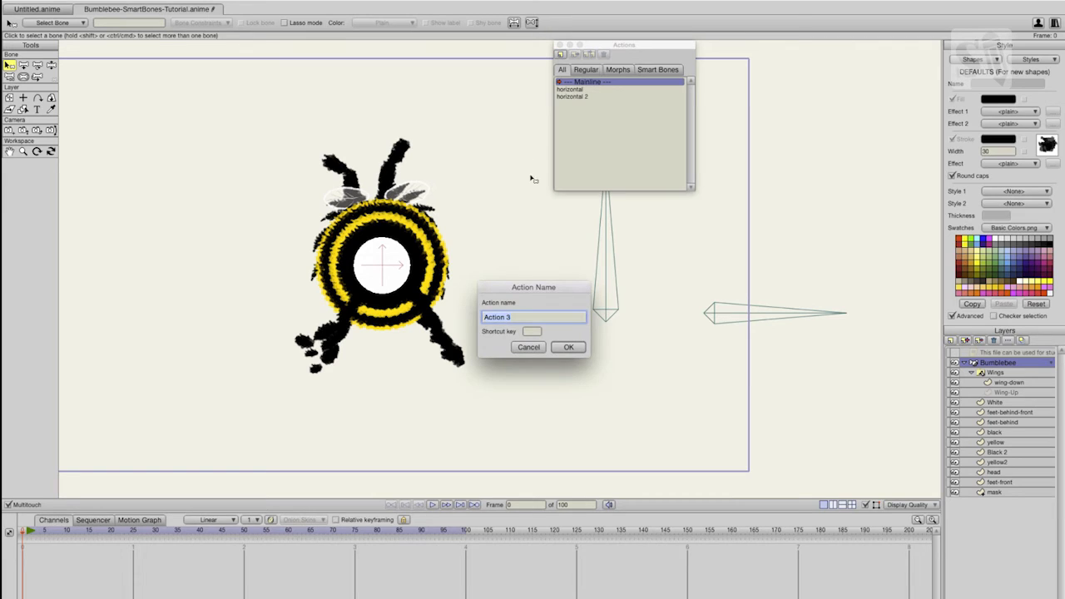
type("u")
left_click(571, 350)
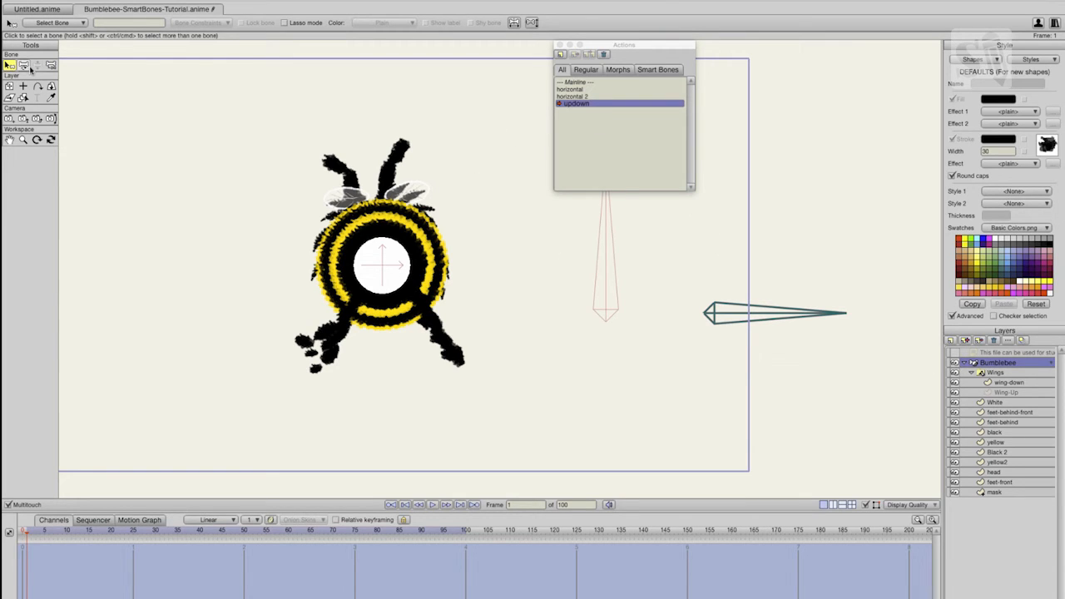
- Rotate the updown bone upward to its 90 degree limit at frame 1 of the updown action
left_click(24, 65)
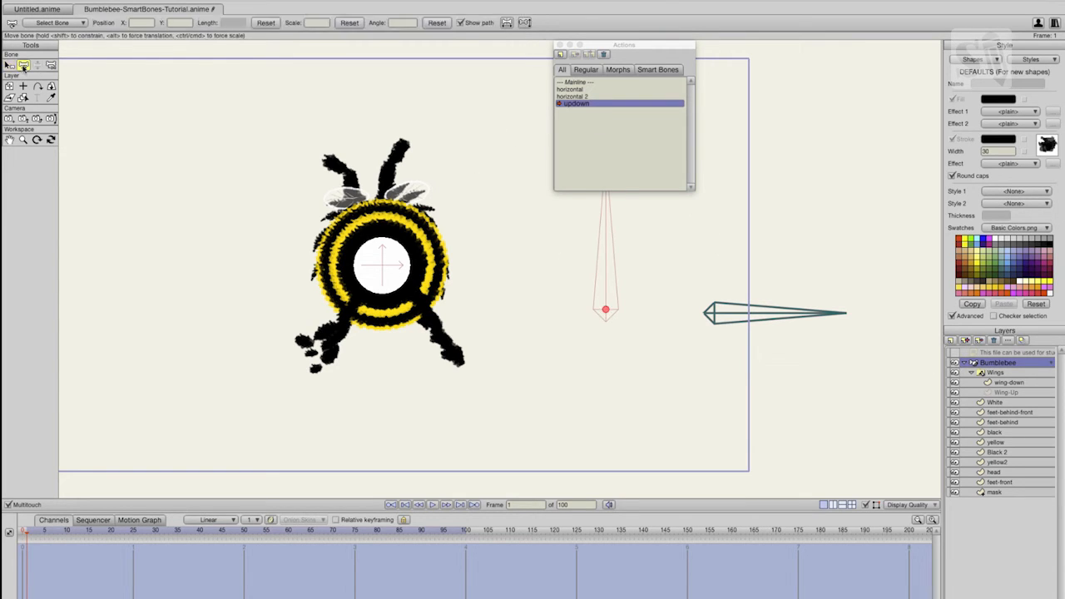
left_click(792, 316)
mouse_move(792, 317)
left_mouse_down()
mouse_move(832, 296)
mouse_move(703, 183)
left_mouse_up()
- Lower the White layer's circle to about Y -0.16 near the body's lower edge and flatten it slightly
left_click(1007, 403)
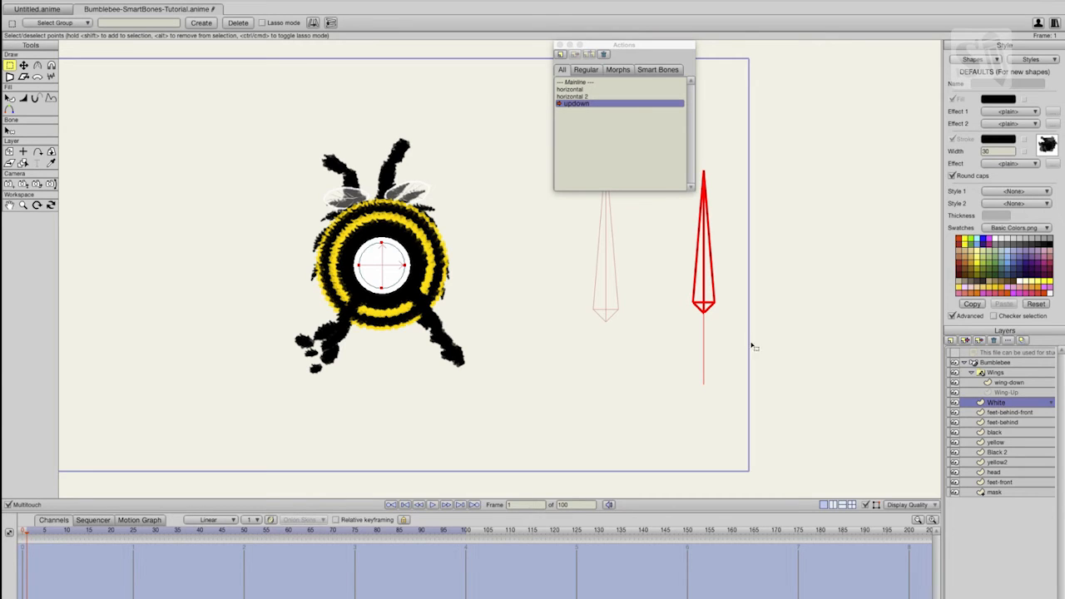
left_click(24, 65)
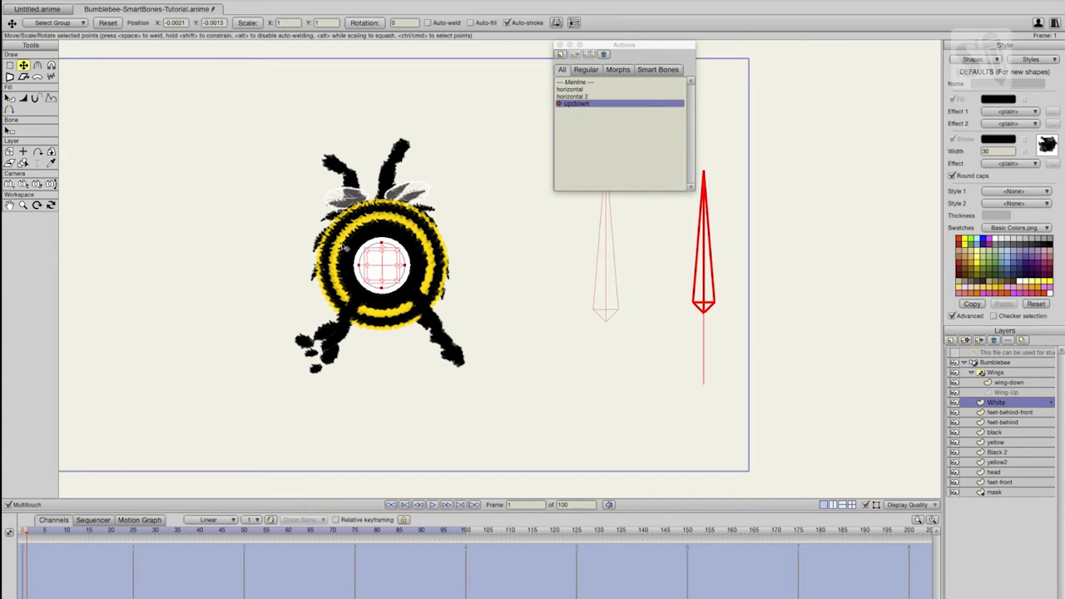
left_click_drag(391, 261, 396, 297)
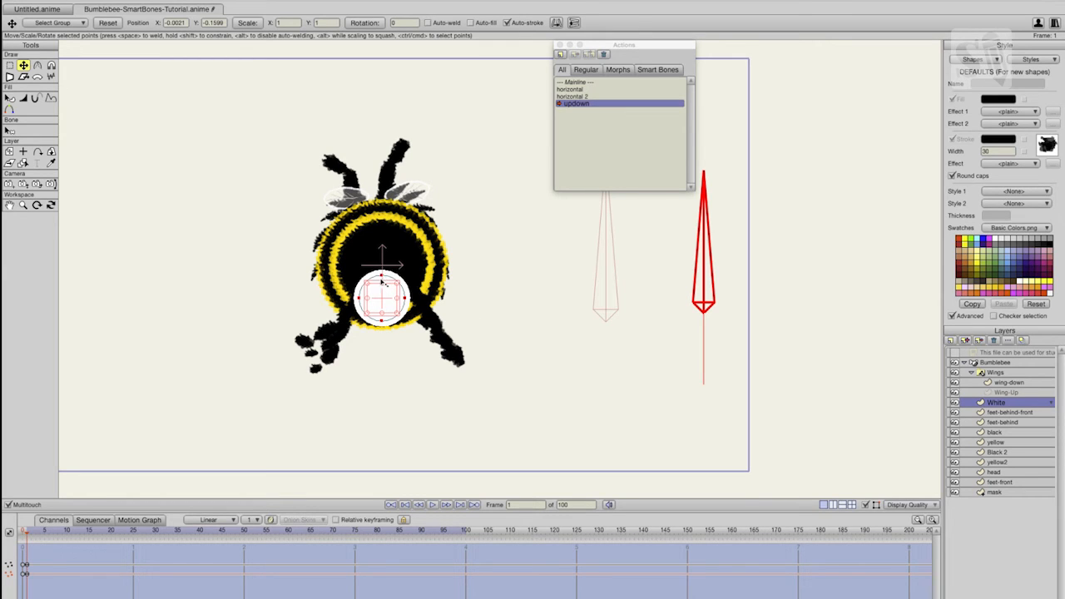
left_click_drag(381, 283, 381, 285)
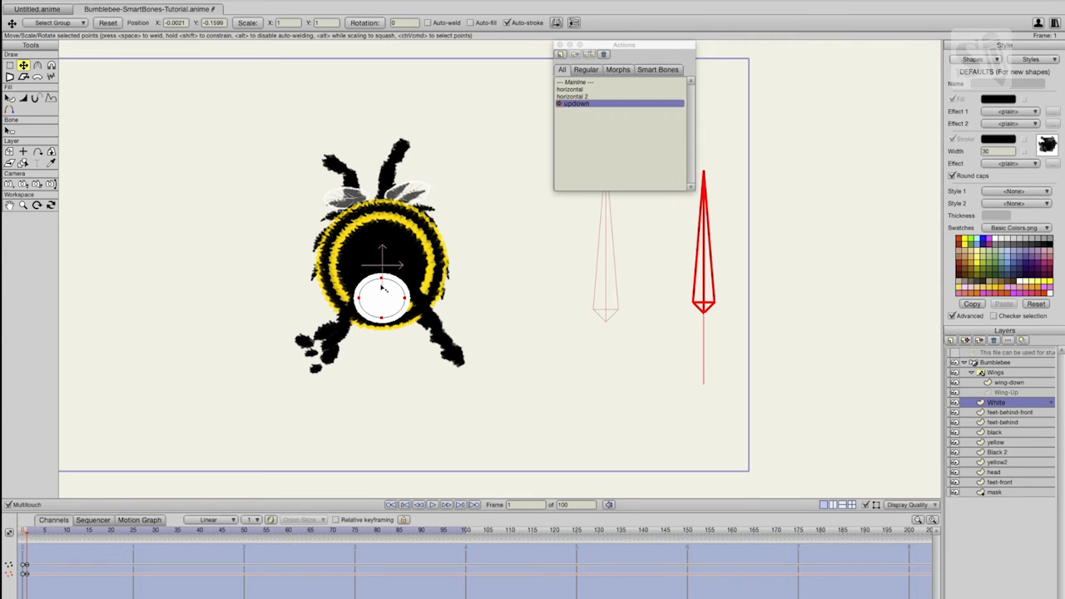
left_click_drag(382, 287, 382, 287)
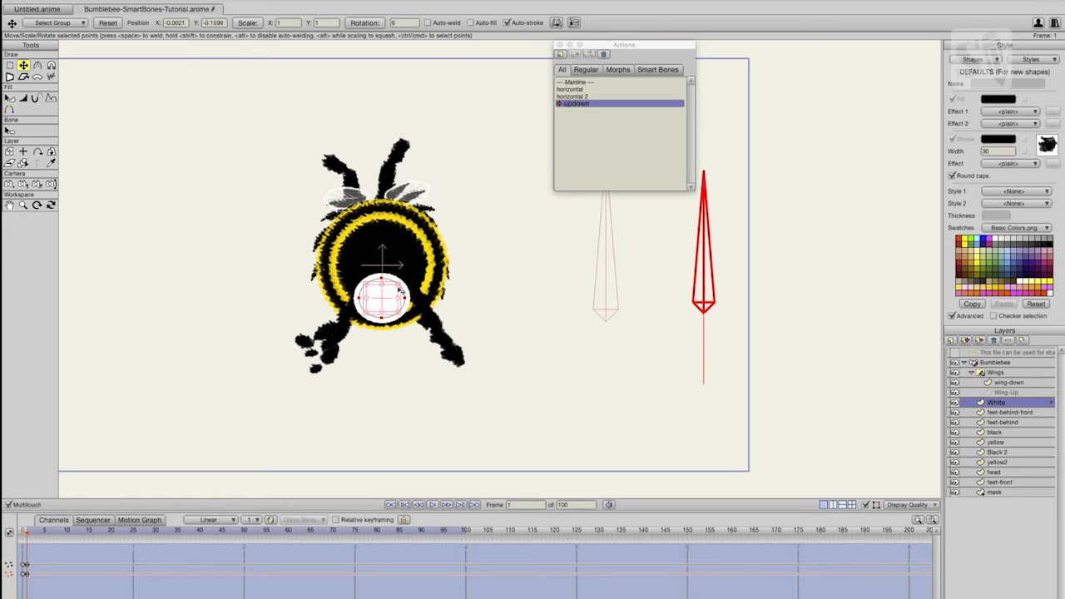
- Lower the black ring to about Y -0.09 and the yellow ring to about Y -0.04, then adjust the Black 2 ring
left_click(997, 433)
mouse_move(402, 246)
left_mouse_down()
mouse_move(401, 267)
mouse_move(381, 247)
left_mouse_up()
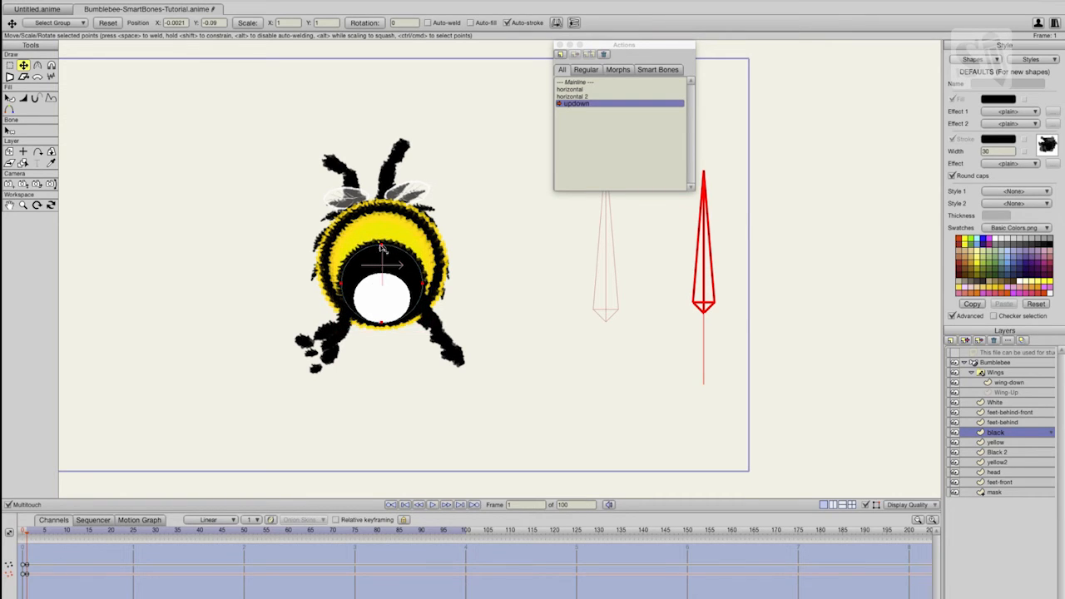
left_click(1018, 443)
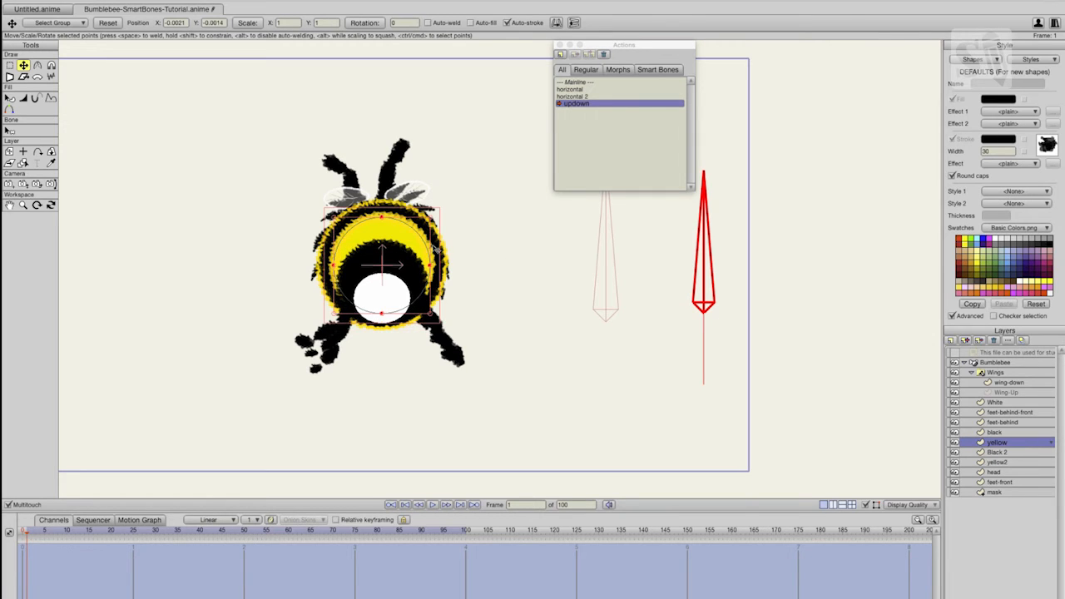
left_click_drag(404, 247, 382, 226)
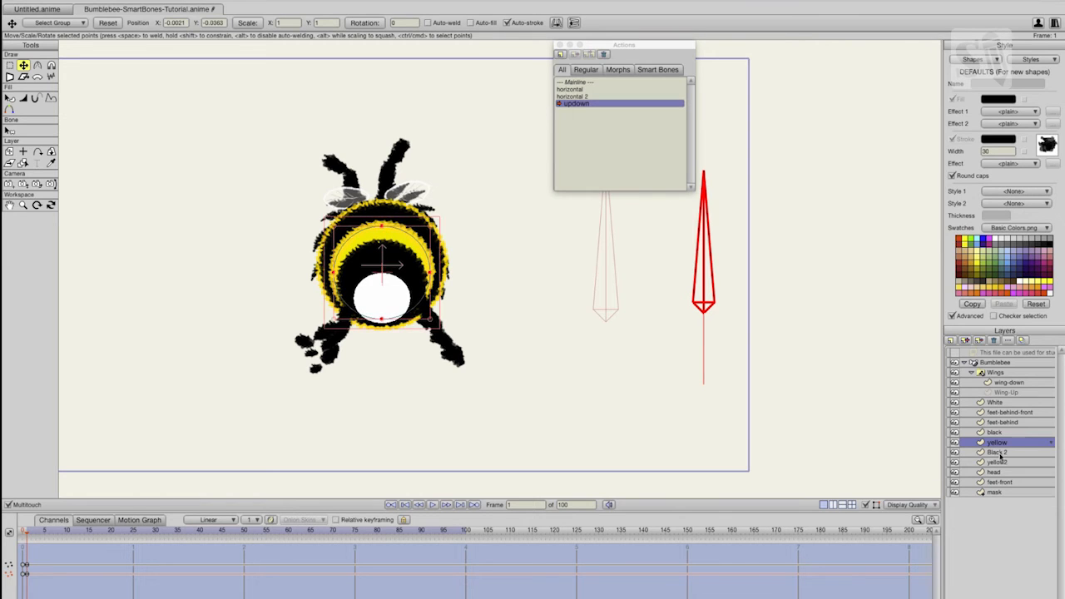
left_click(999, 452)
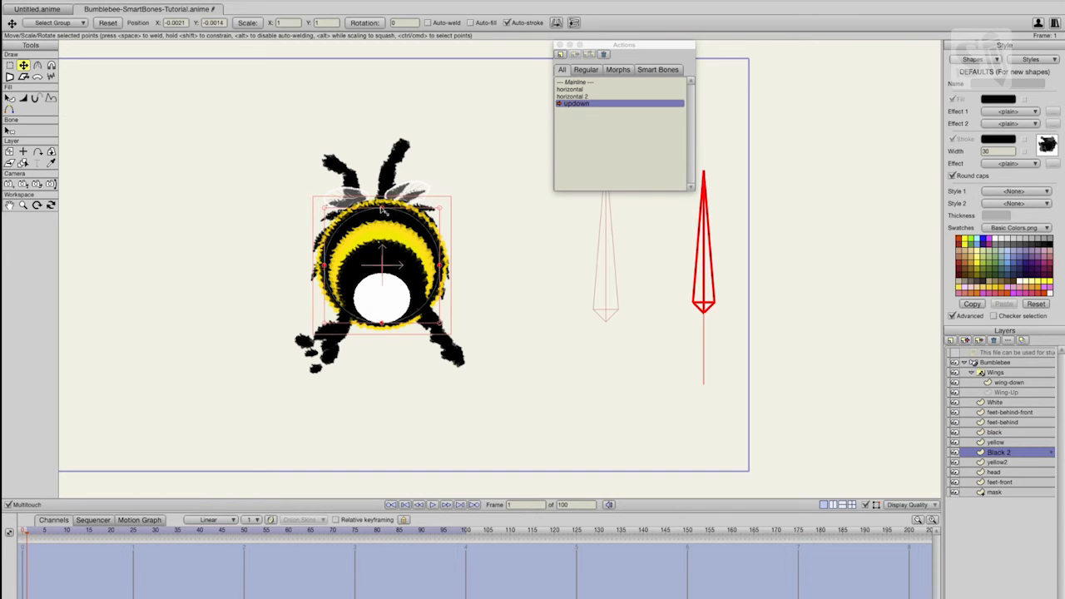
left_click_drag(382, 209, 391, 213)
- Raise the yellow2 shape to about Y 0.08 above the other rings and narrow it slightly
left_click(1005, 462)
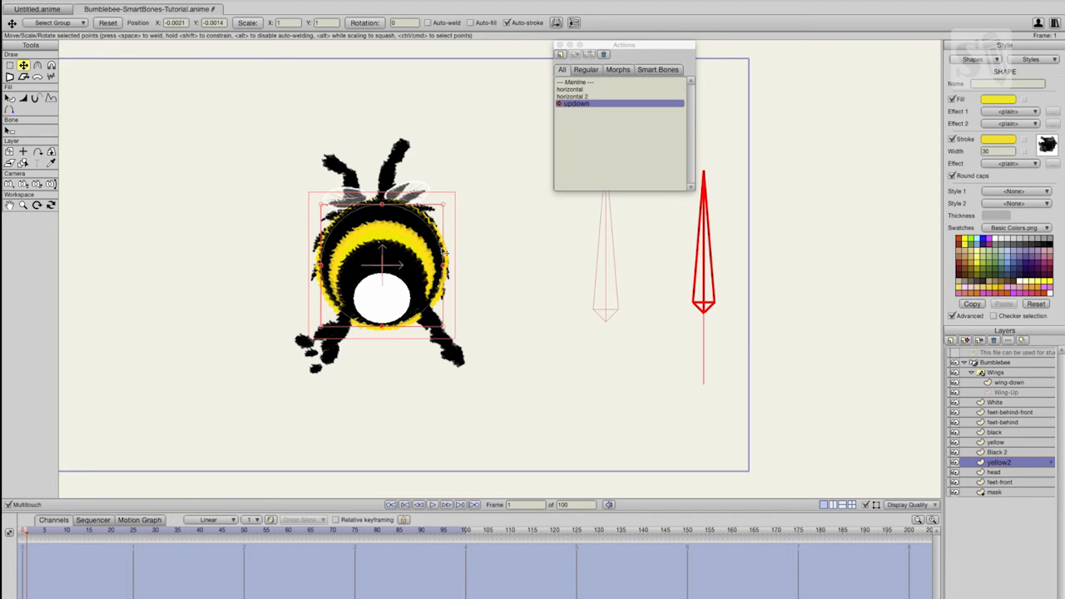
left_click_drag(406, 248, 405, 237)
left_click_drag(382, 192, 388, 211)
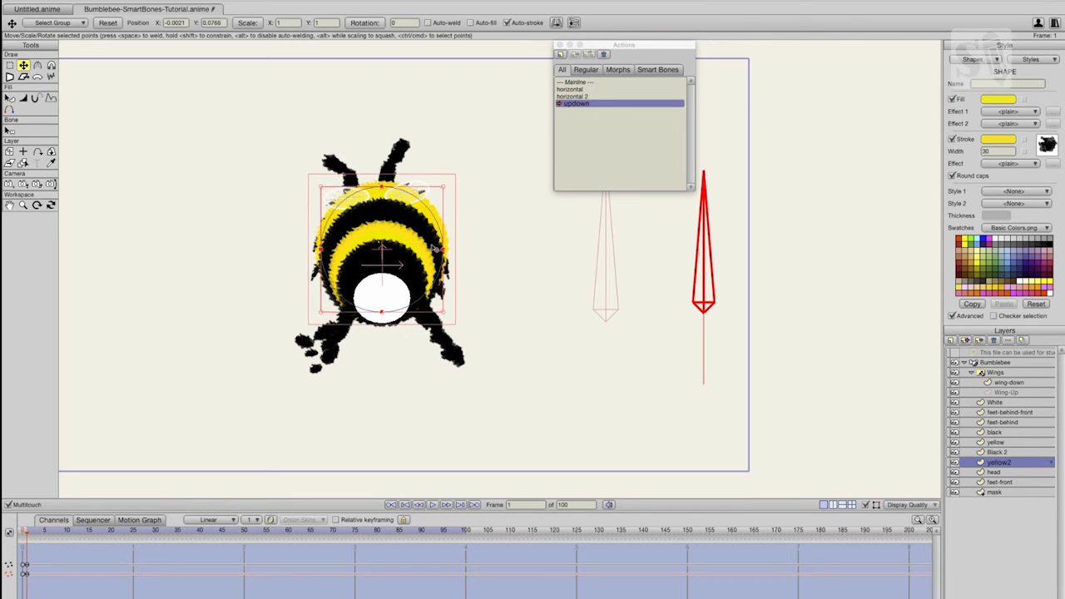
left_click_drag(445, 251, 440, 252)
- Raise the head layer's hair and antennae to about Y 0.40, above the body
left_click(1001, 472)
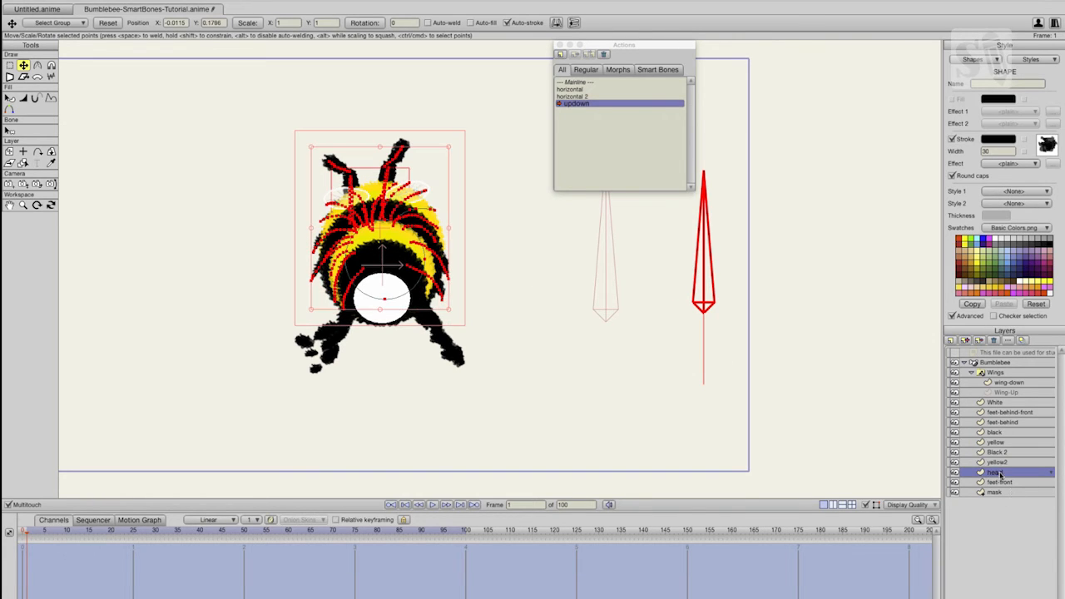
left_click(391, 253)
left_click_drag(389, 250, 390, 213)
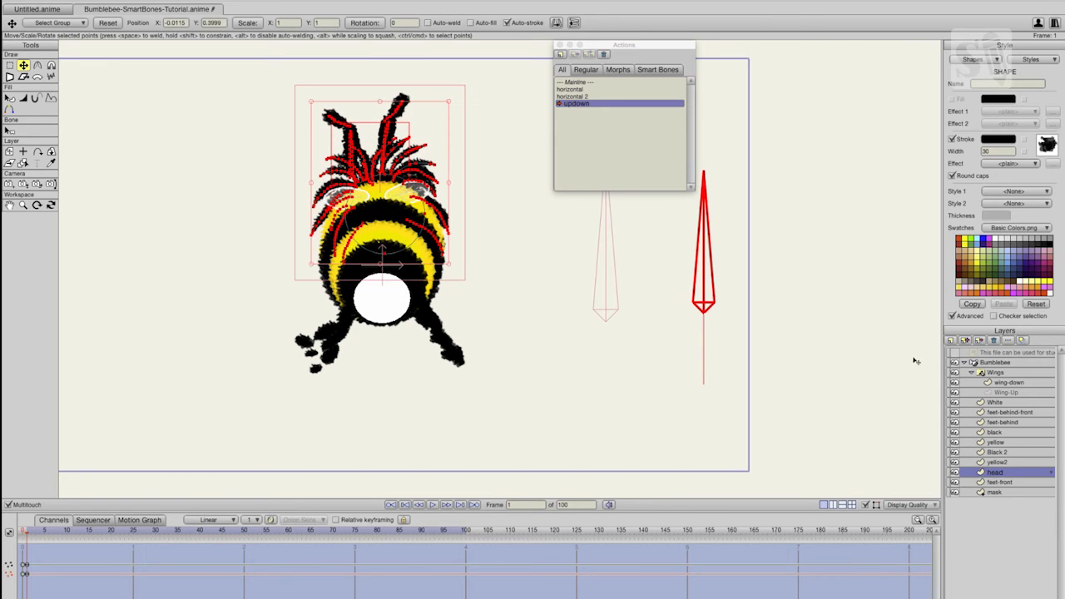
- Move the whole Wings layer up to about Y 0.09 using Transform Layer
left_click(1002, 373)
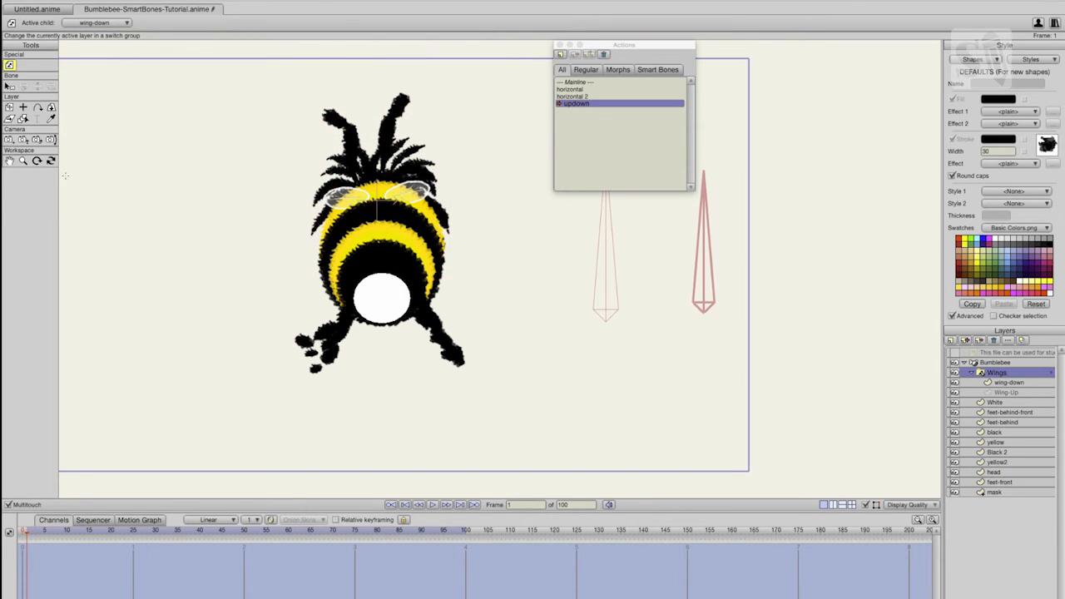
left_click(9, 108)
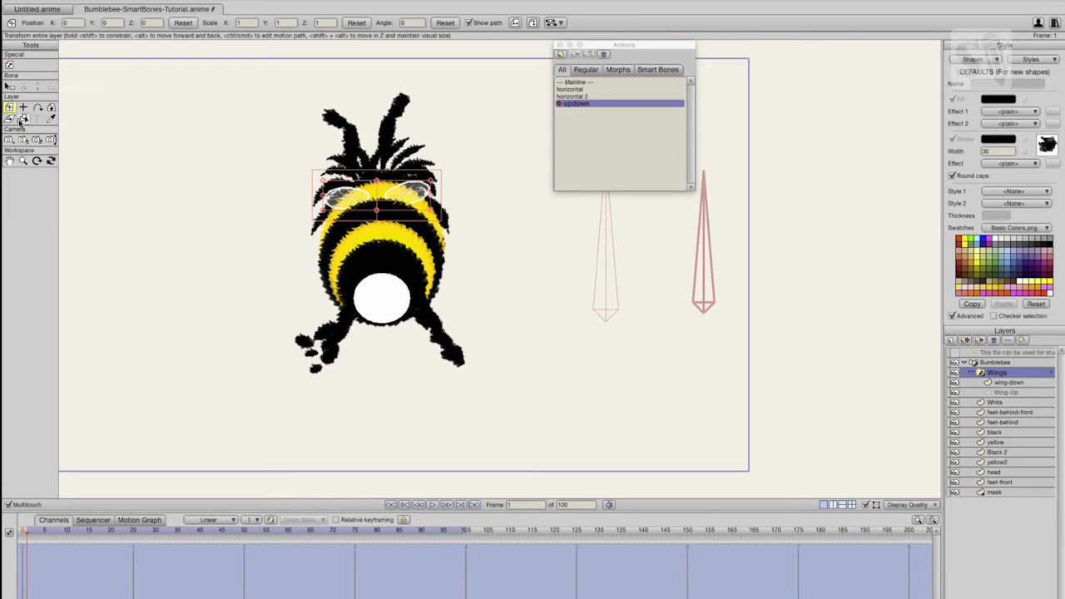
left_click_drag(363, 198, 363, 178)
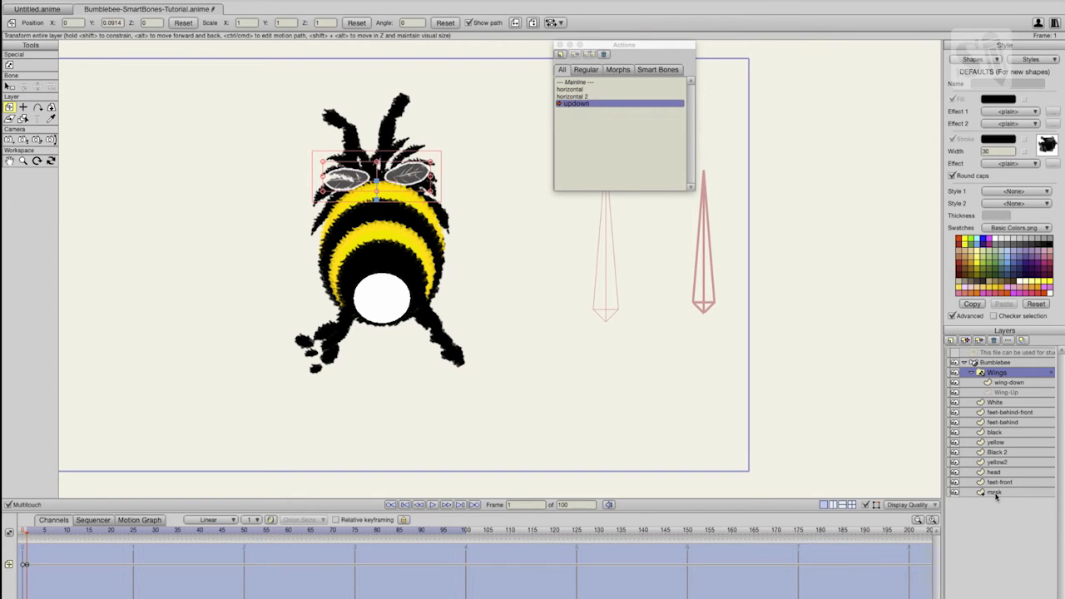
- Raise the feet-front legs onto the upper body, to about Y 0.17, with Transform Points
left_click(994, 493)
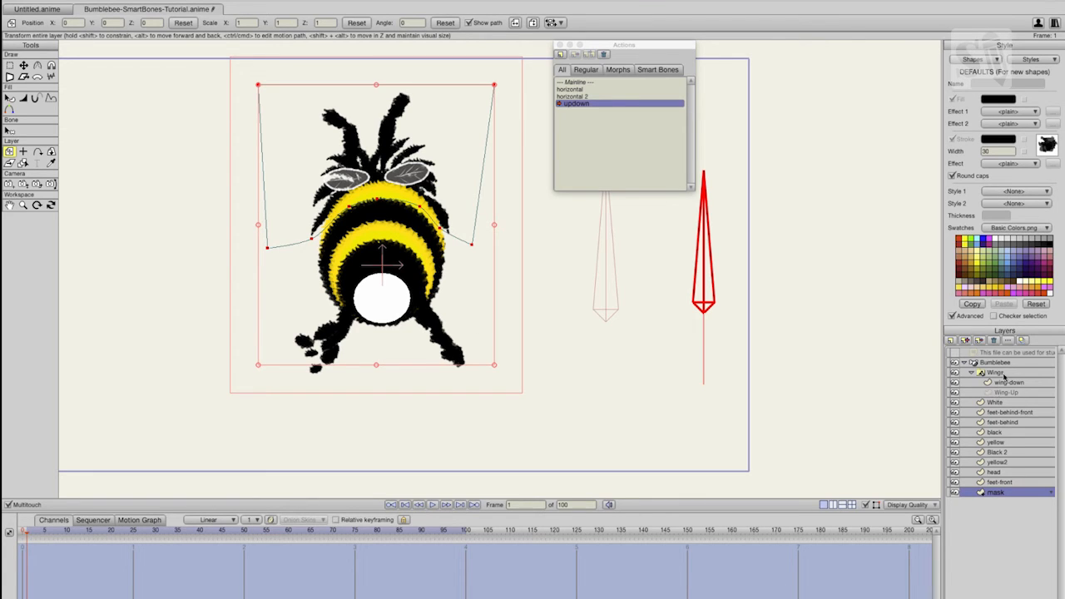
left_click(1002, 414)
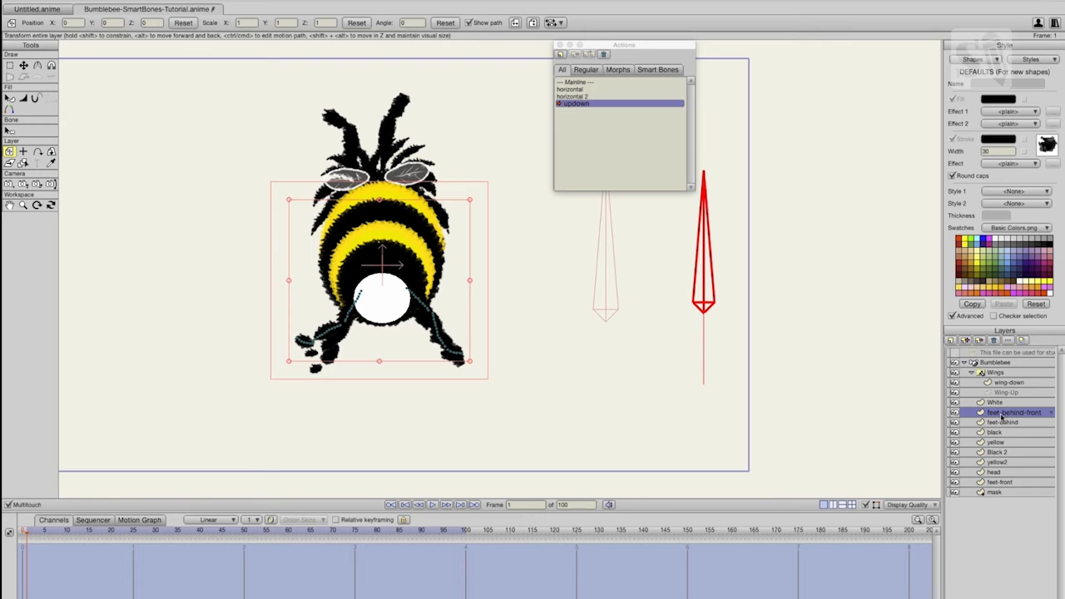
left_click(1002, 483)
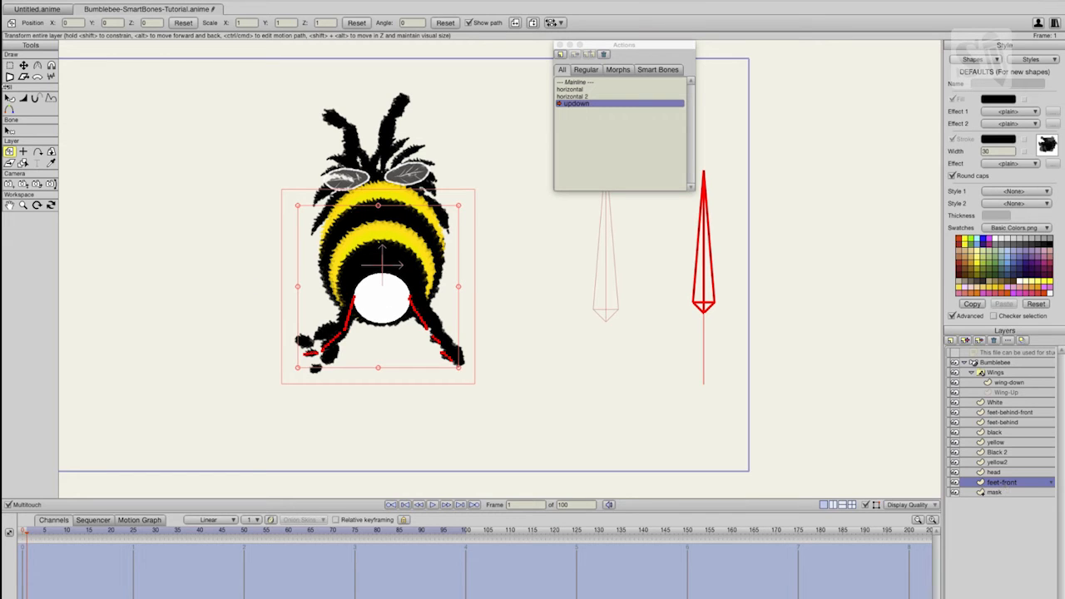
left_click(23, 65)
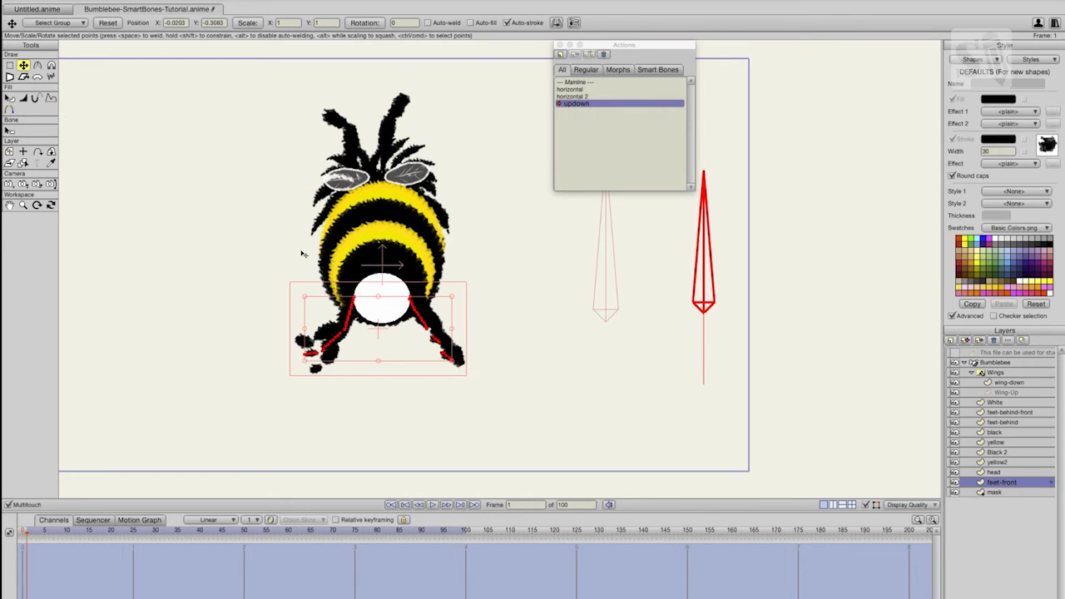
left_click_drag(367, 270, 360, 170)
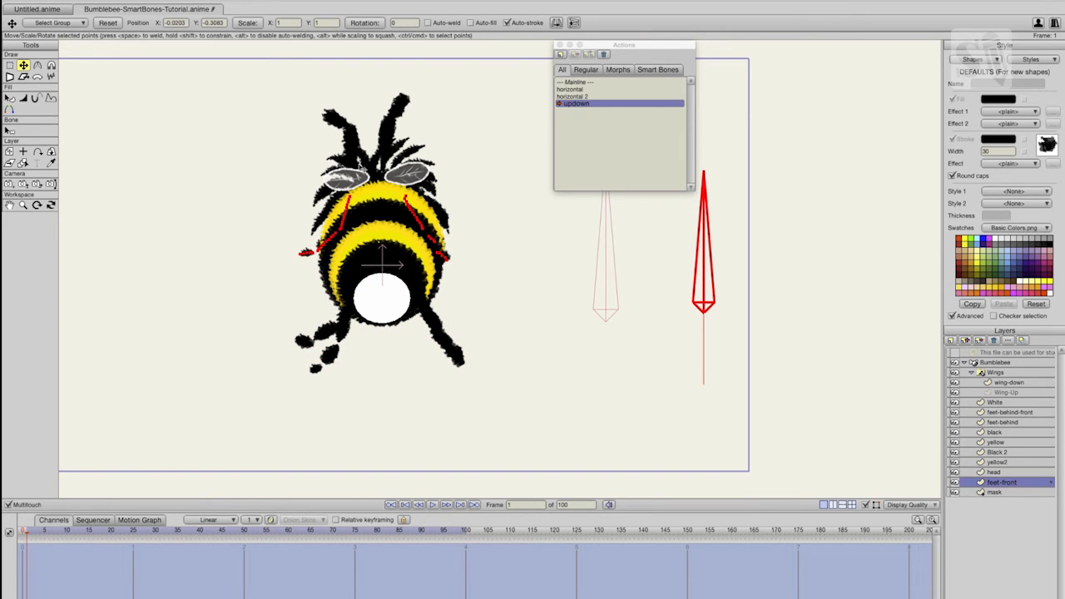
key("ctrl+a")
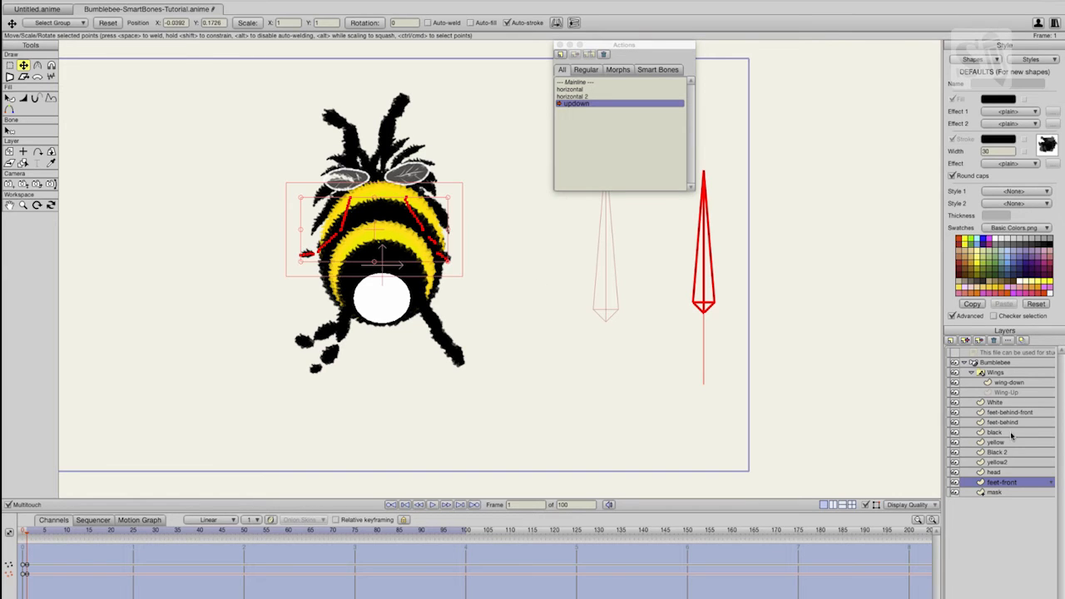
- Lower all points of the feet-behind-front legs to about Y -0.39
left_click(1005, 413)
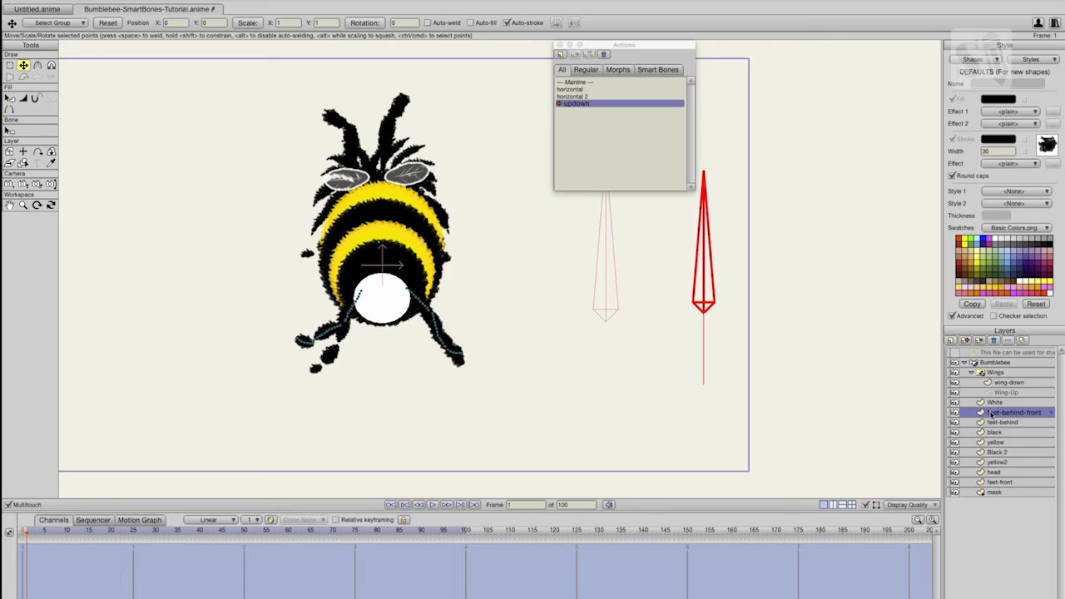
key("ctrl+a")
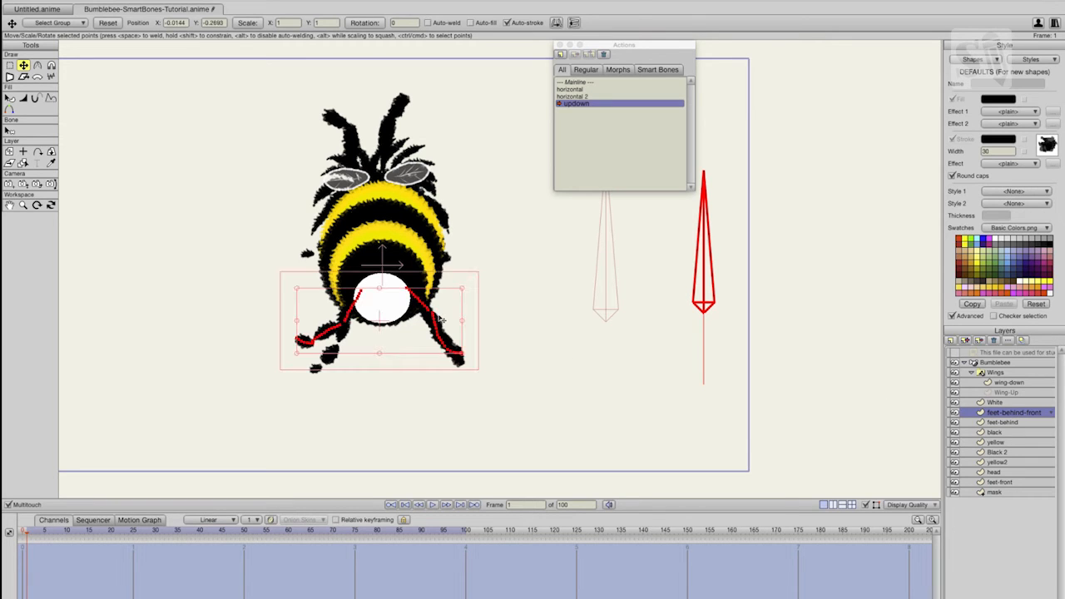
left_click_drag(439, 323, 435, 346)
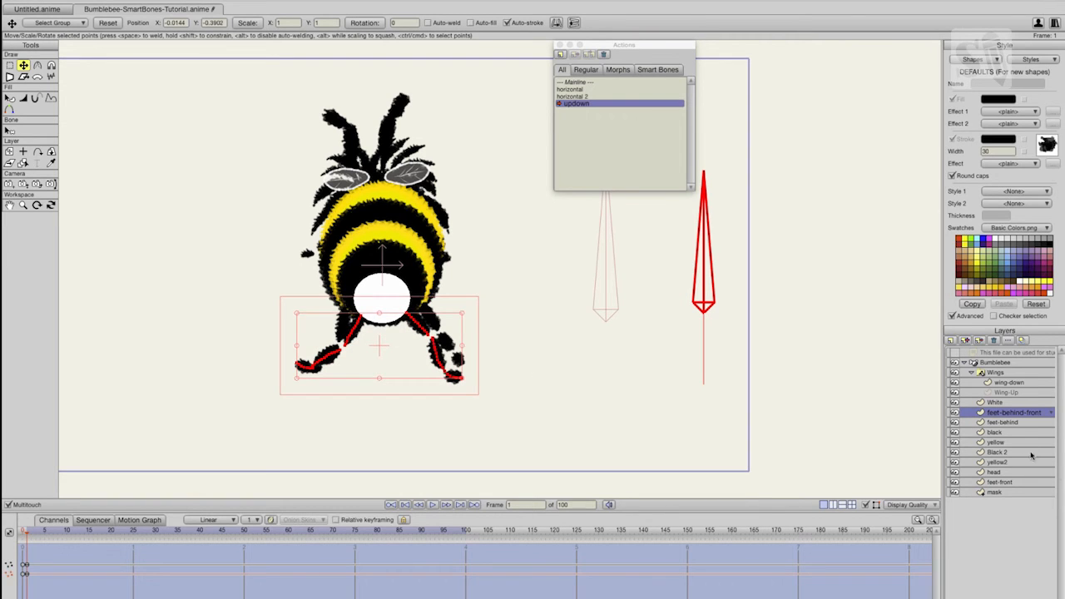
- Raise both legs of the feet-behind layer to about Y -0.27
left_click(1007, 423)
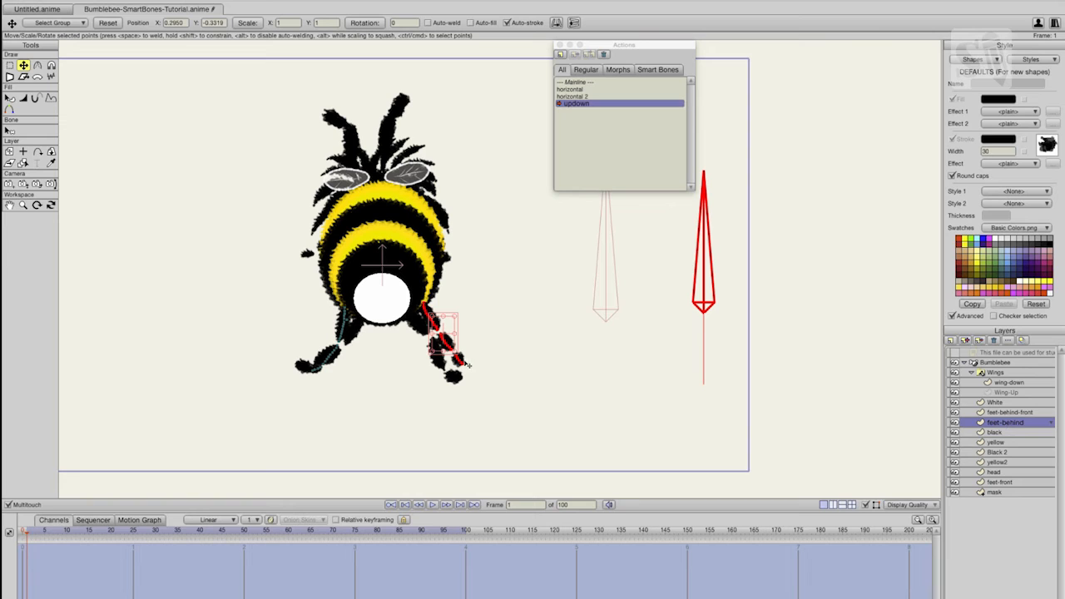
key("ctrl+a")
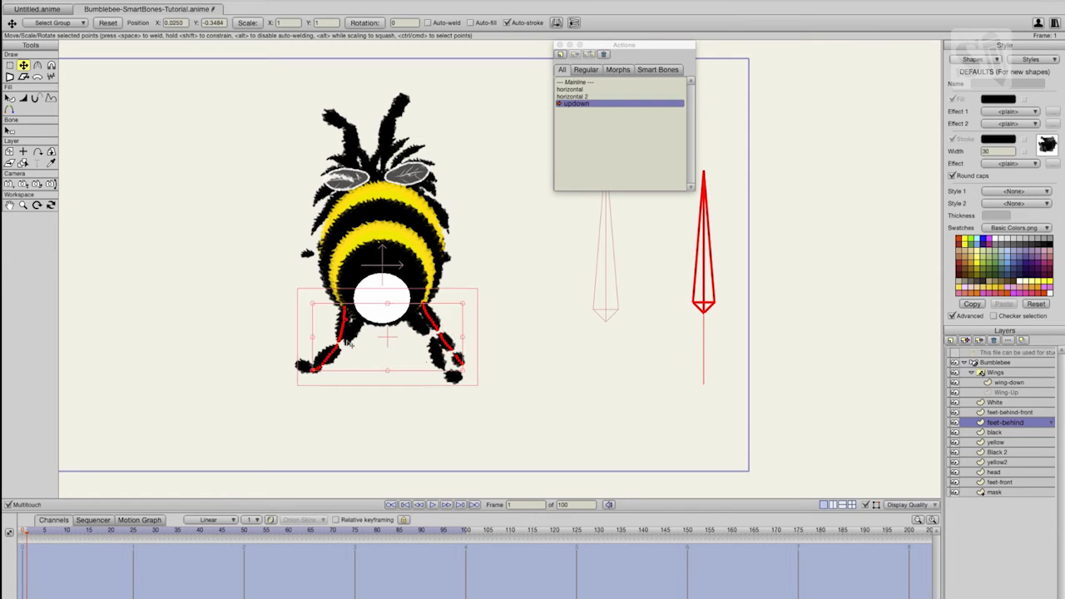
left_click_drag(343, 333, 341, 314)
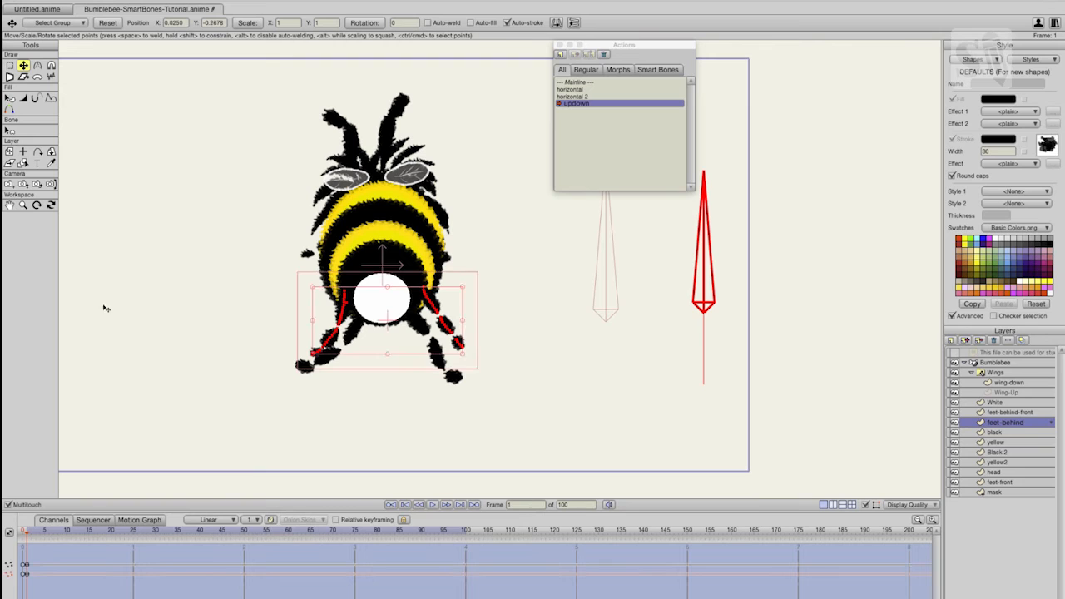
- Shift only the left leg of the feet-behind layer slightly outward, to about X -0.28, Y -0.27
left_click(9, 65)
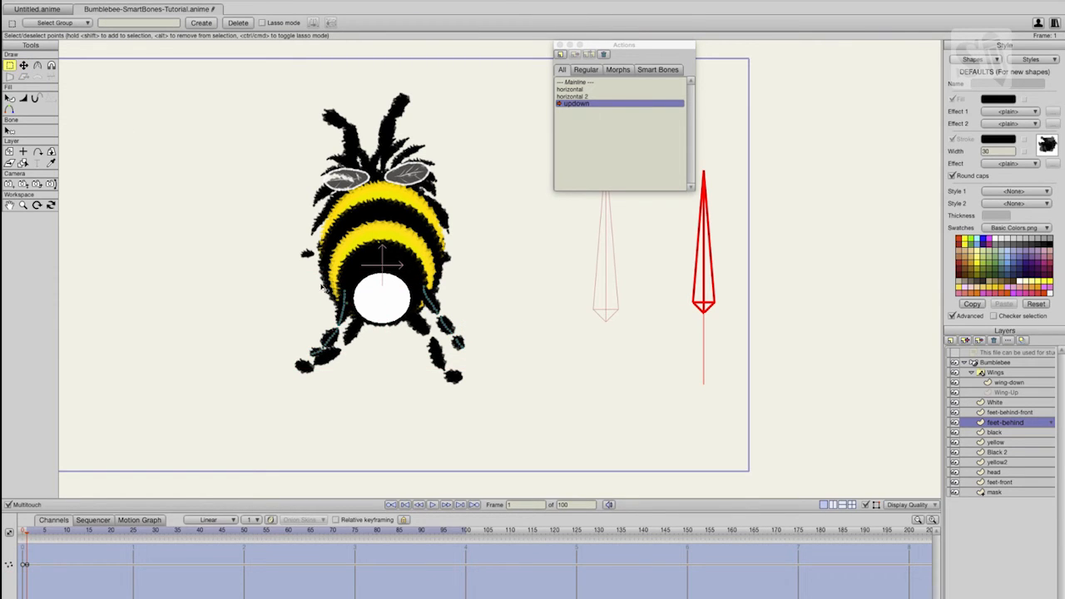
left_click_drag(341, 303, 384, 384)
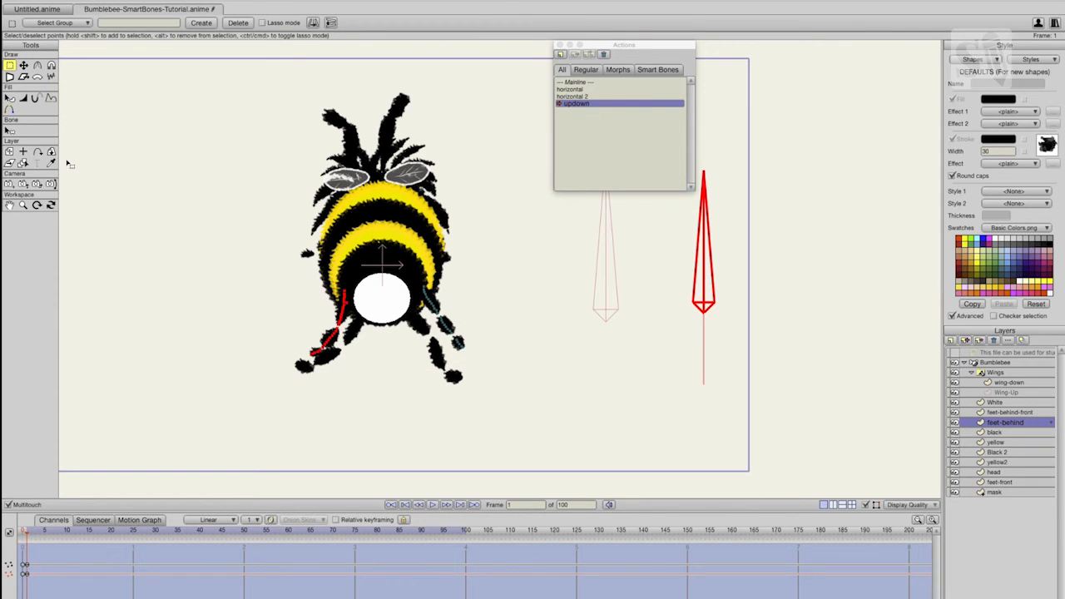
left_click(24, 65)
left_click_drag(321, 341, 319, 340)
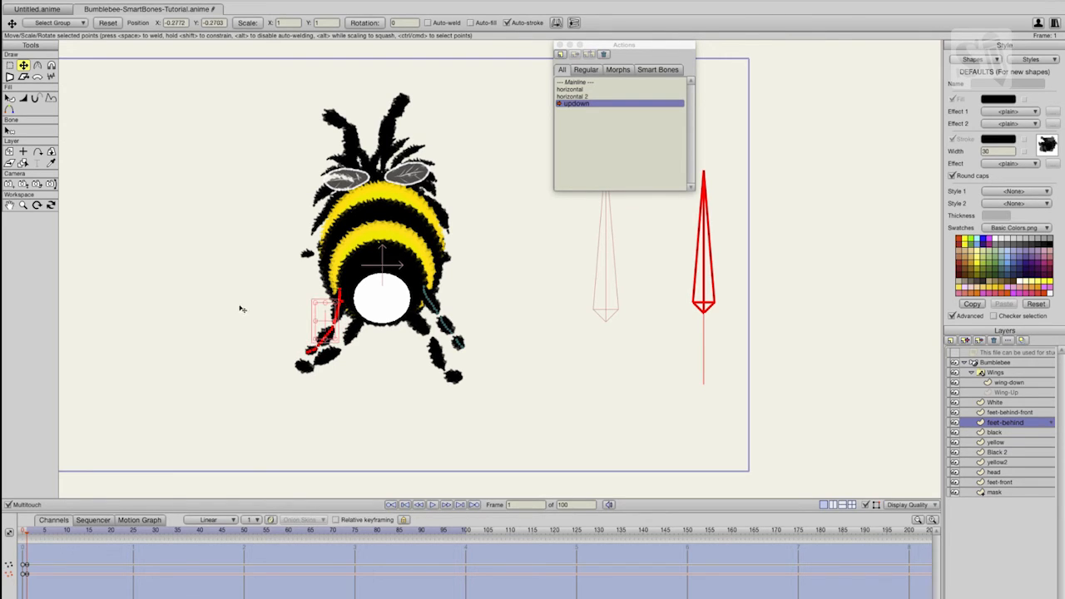
- Shift only the right leg of the feet-behind layer slightly outward and down, to about X 0.32, Y -0.27
left_click(10, 66)
left_click_drag(393, 268, 541, 409)
left_click(23, 65)
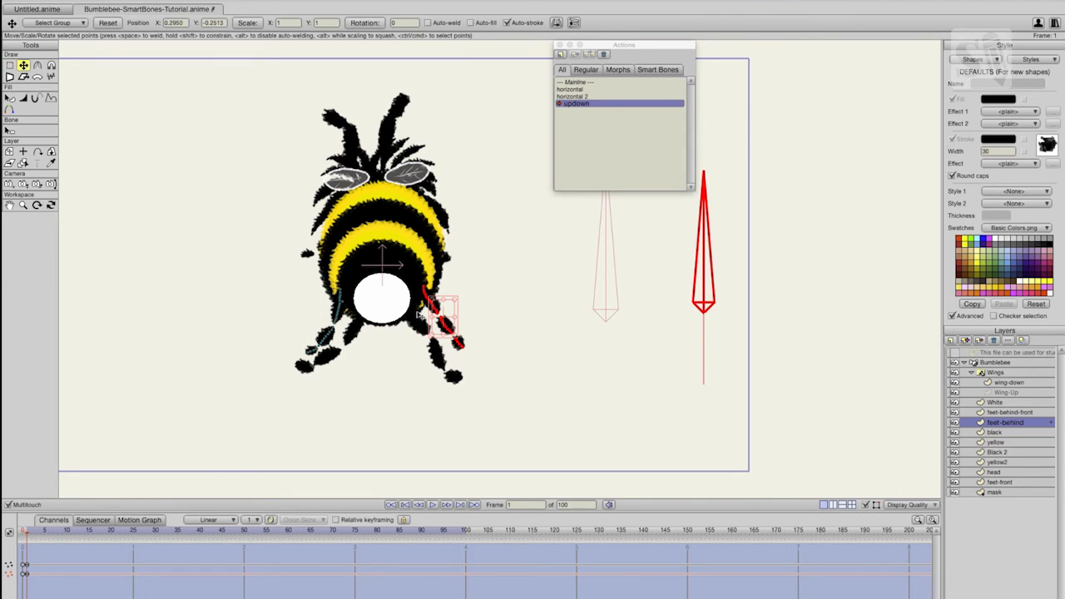
left_click_drag(433, 304, 439, 309)
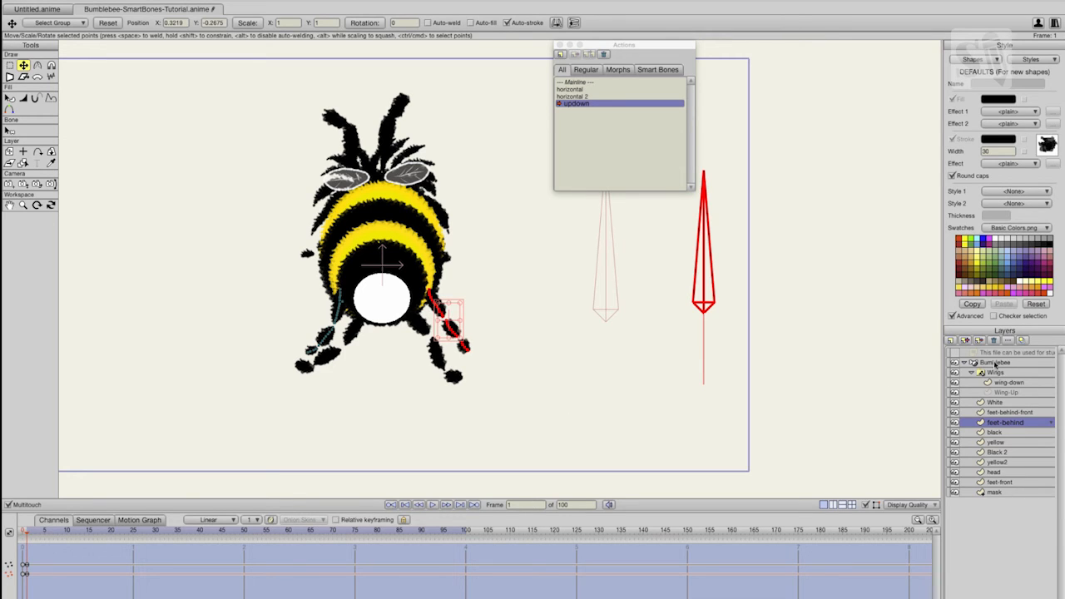
- Return to the Mainline and rotate the updown bone with Manipulate Bones to test the bumblebee's vertical tilt
double_click(585, 82)
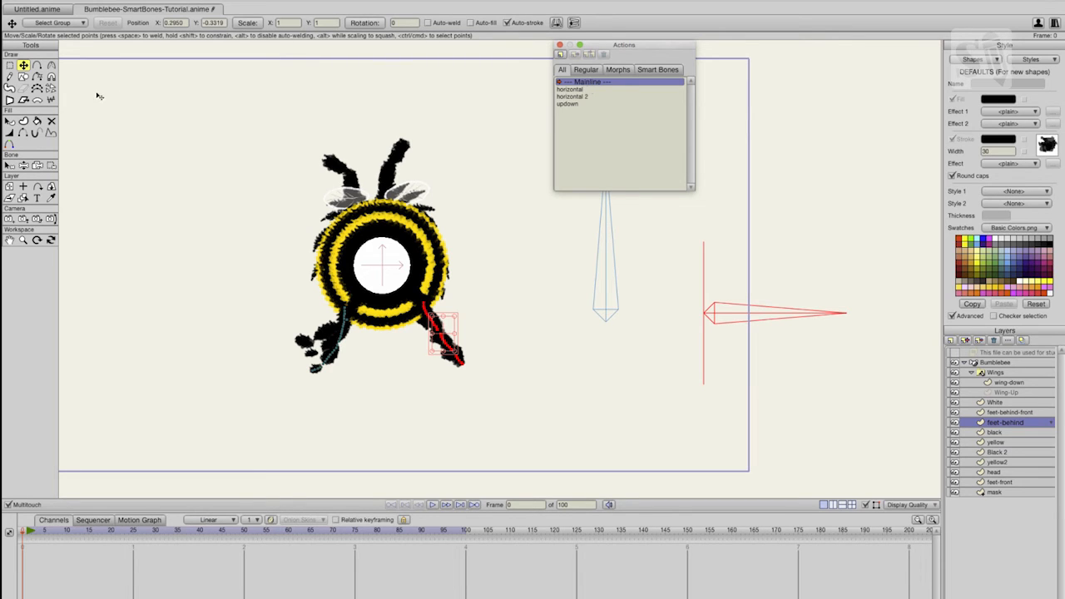
left_click(9, 65)
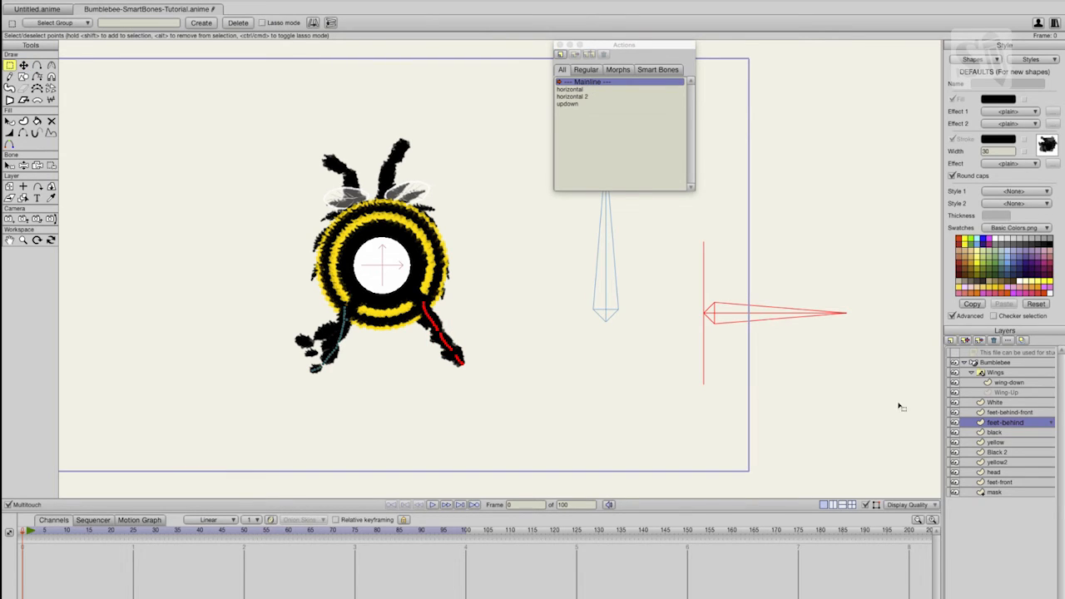
left_click(998, 364)
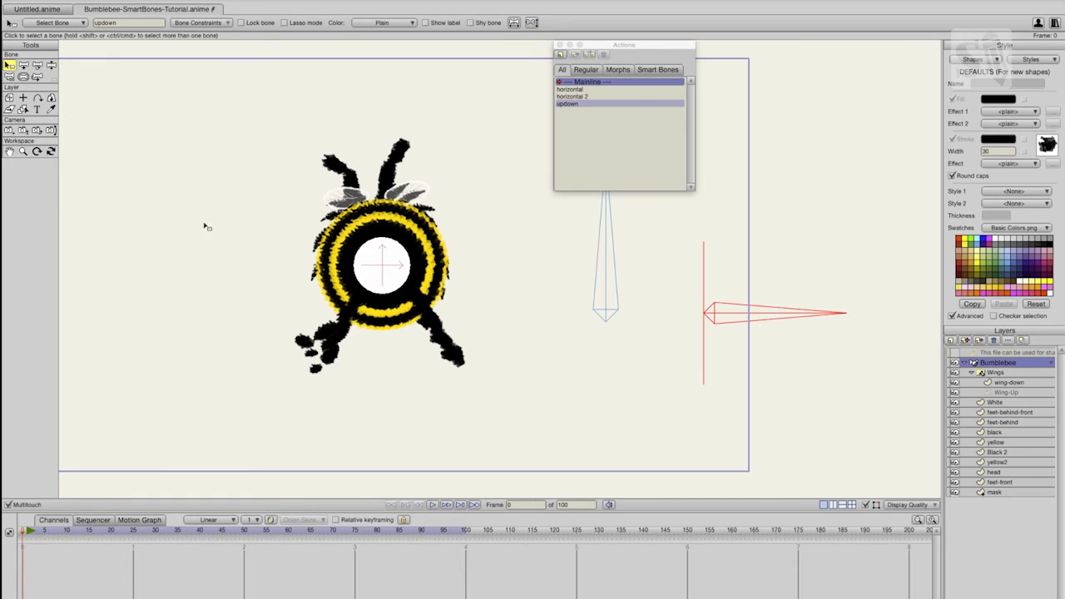
left_click(52, 65)
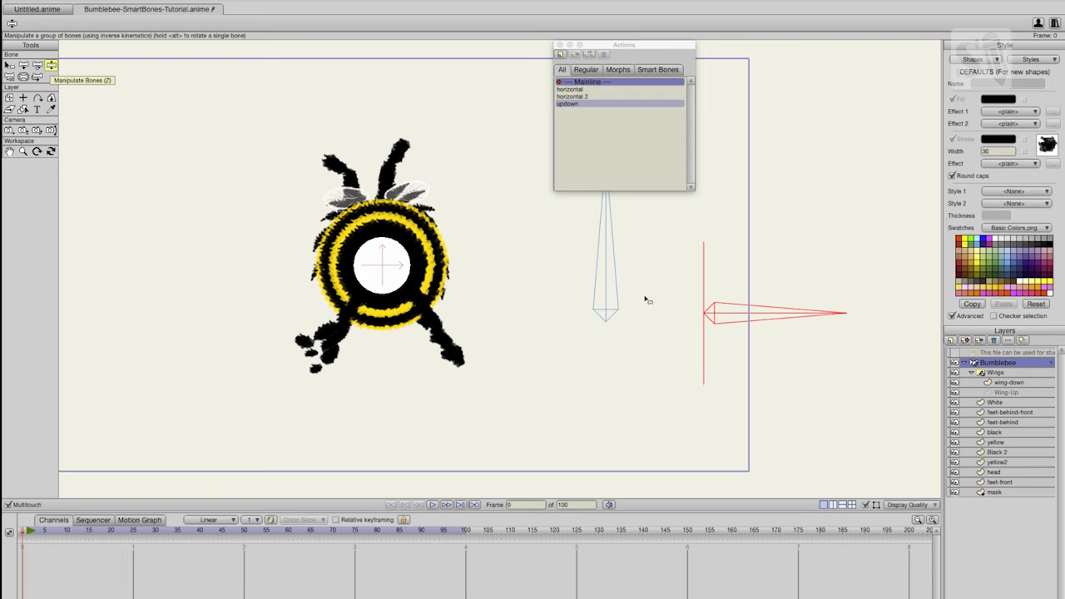
left_click_drag(753, 310, 623, 366)
- Reopen the updown action, raise the White circle to about Y -0.14 and adjust its top and right points to make it rounder
double_click(567, 104)
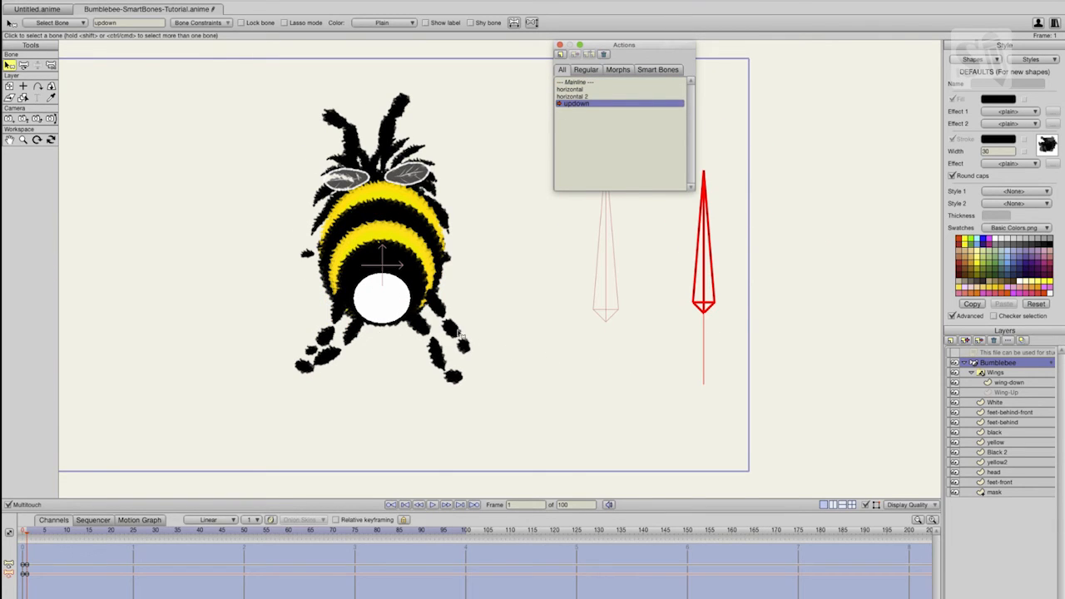
left_click(998, 402)
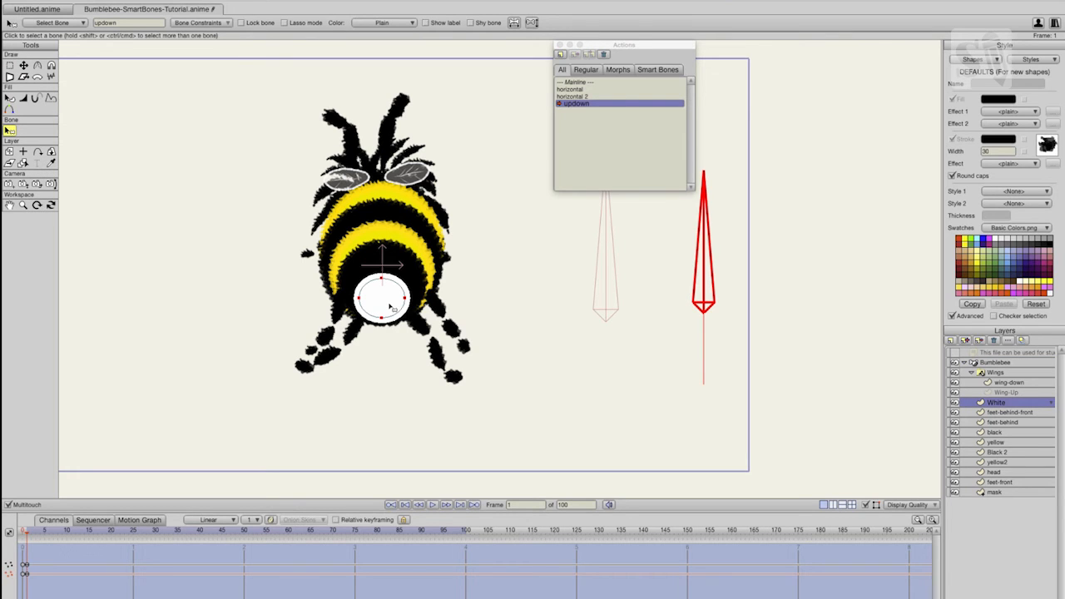
left_click(23, 65)
left_click_drag(384, 306, 382, 292)
left_click_drag(383, 276, 383, 277)
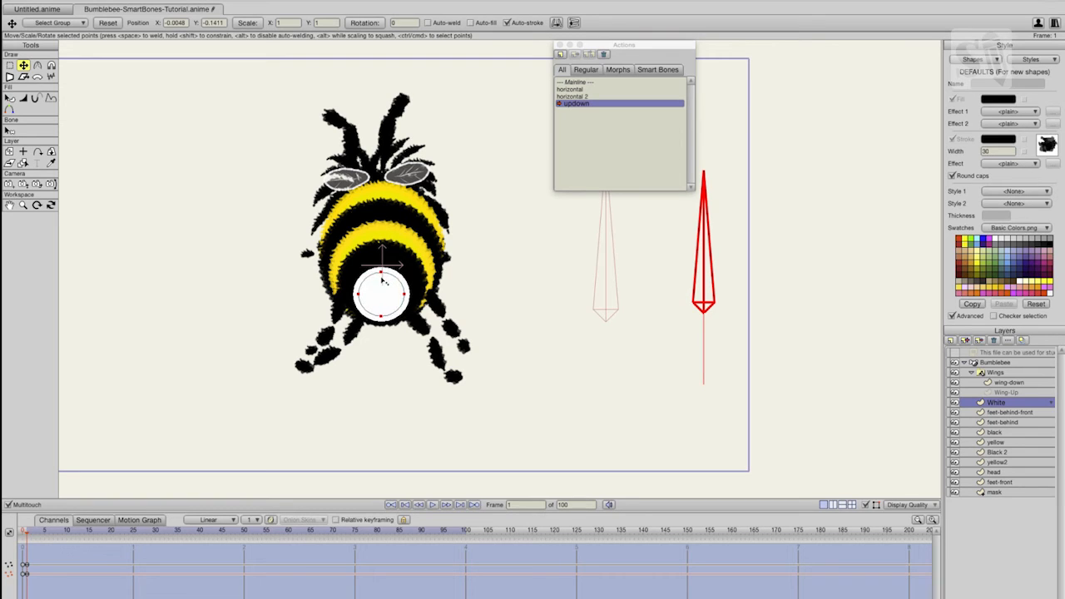
left_click_drag(405, 295, 405, 297)
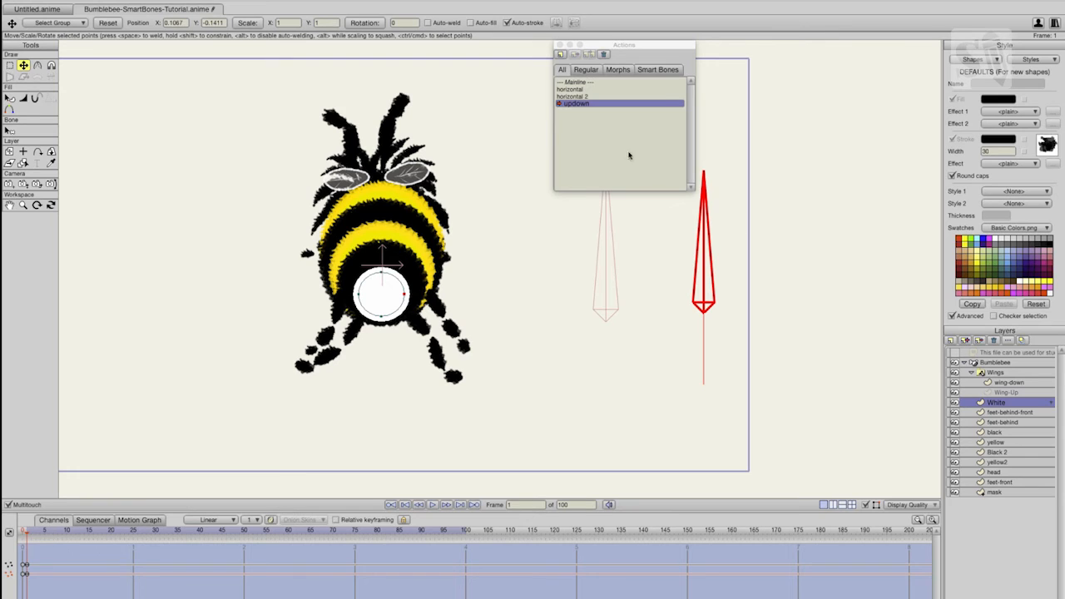
- Recheck the corrected White circle by rotating the updown bone on the Mainline
double_click(582, 81)
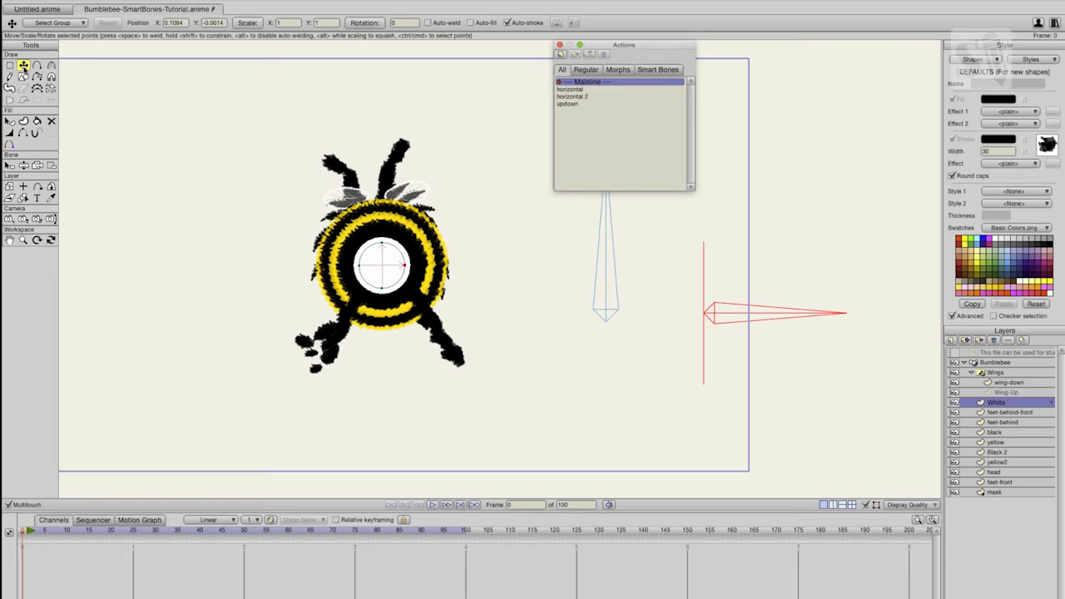
left_click(984, 365)
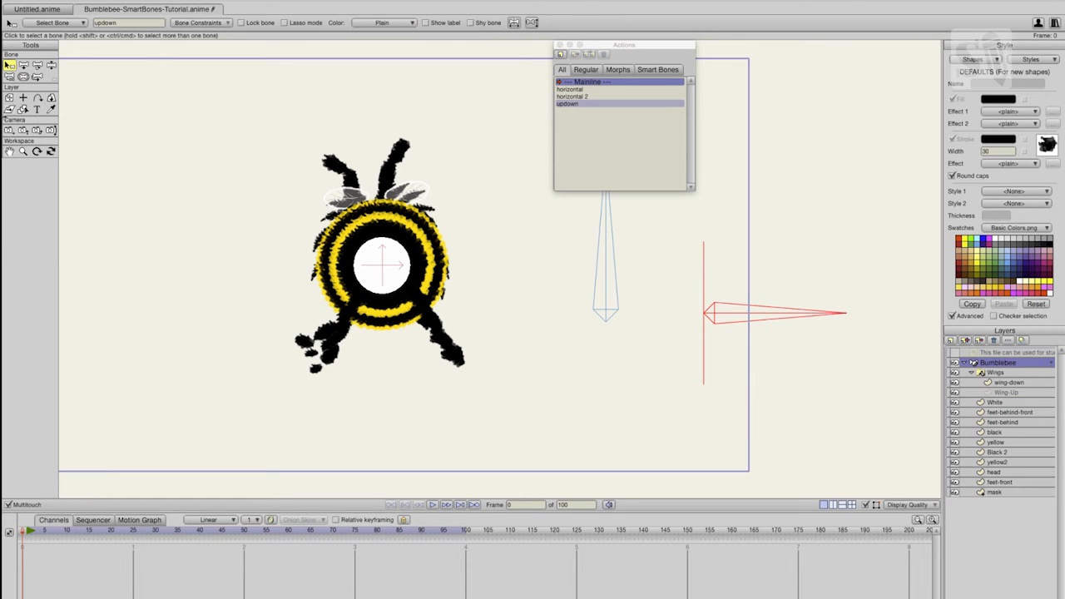
left_click(51, 65)
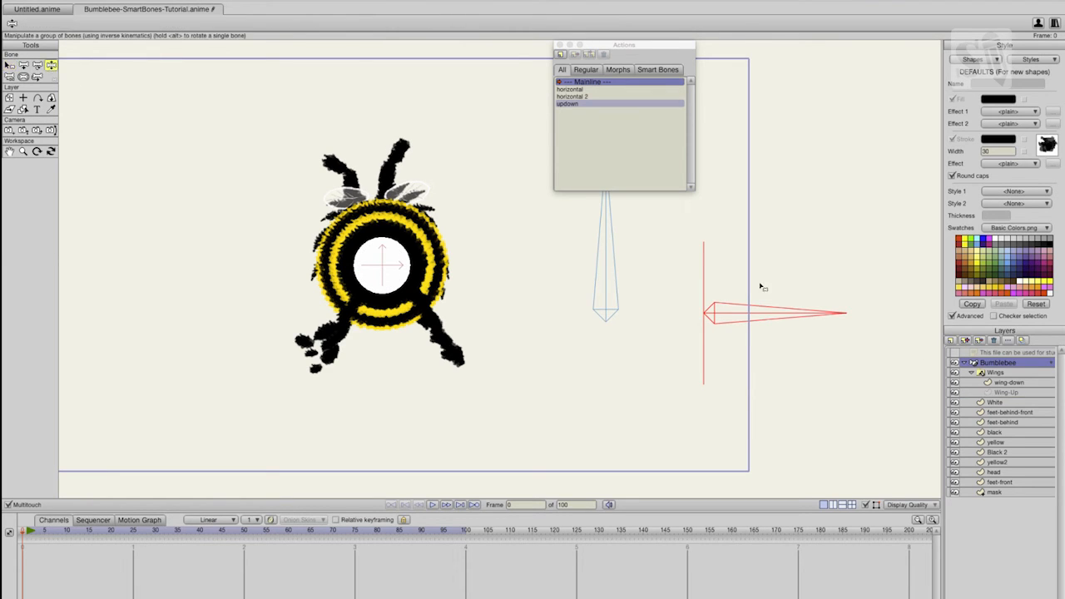
left_click_drag(768, 313, 884, 399)
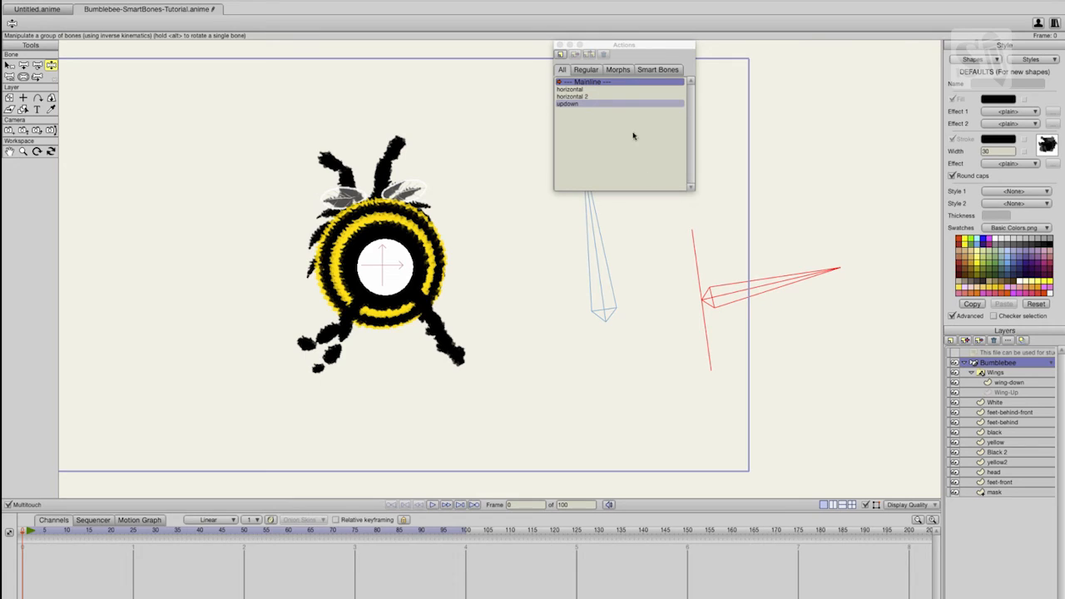
- Create a second smart bone action for the updown bone named "updown 2"
left_click(562, 55)
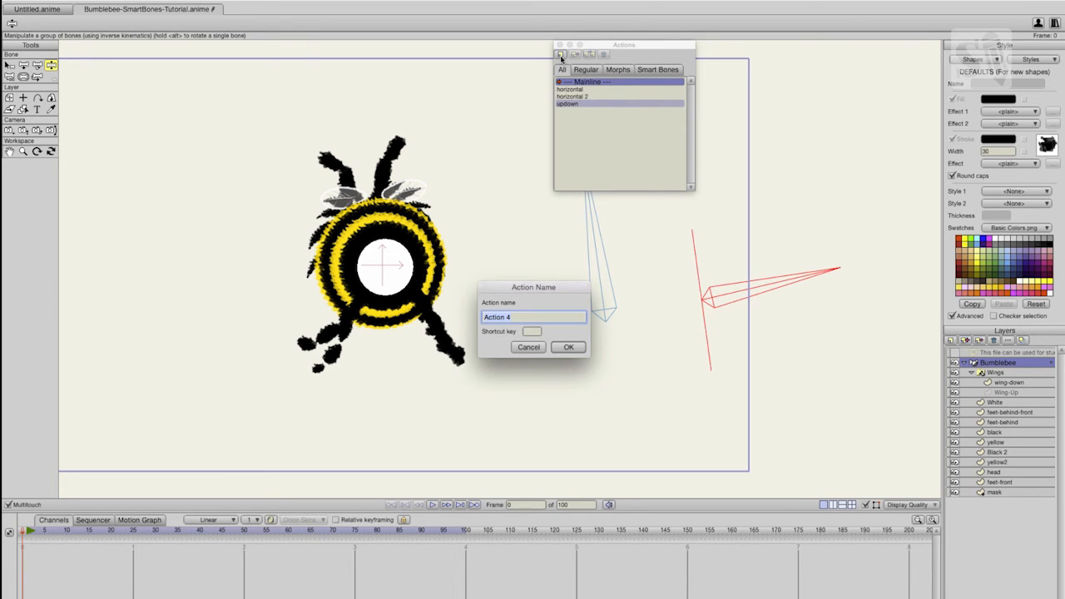
type("updown 2")
left_click(568, 348)
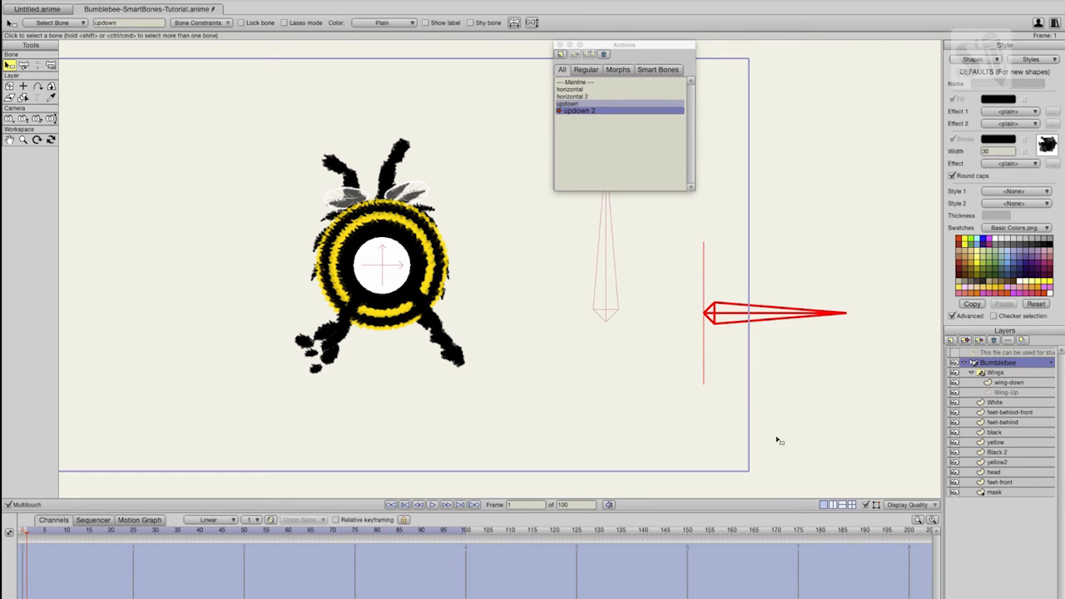
- In the updown 2 action, raise the whole White circle to about Y 0.19 near the top of the body
left_click(1001, 403)
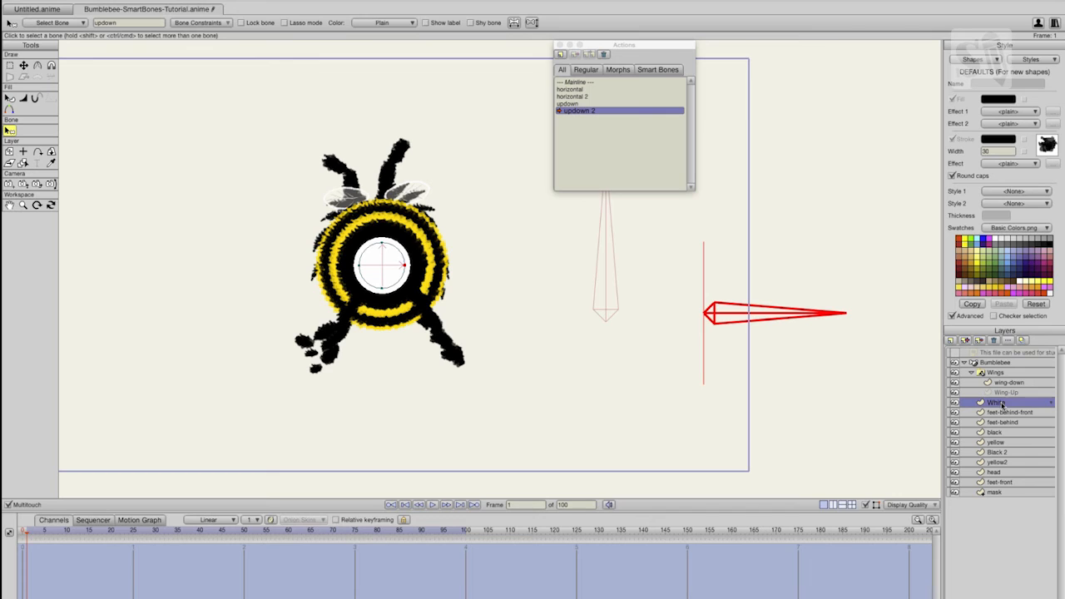
left_click(24, 65)
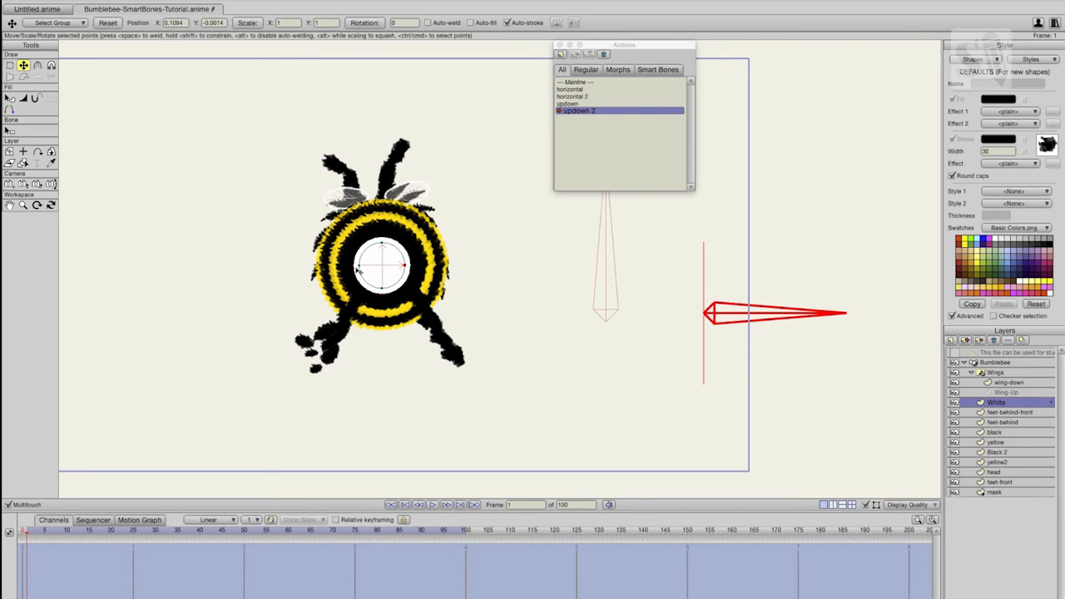
key("ctrl+a")
left_click_drag(391, 275, 394, 235)
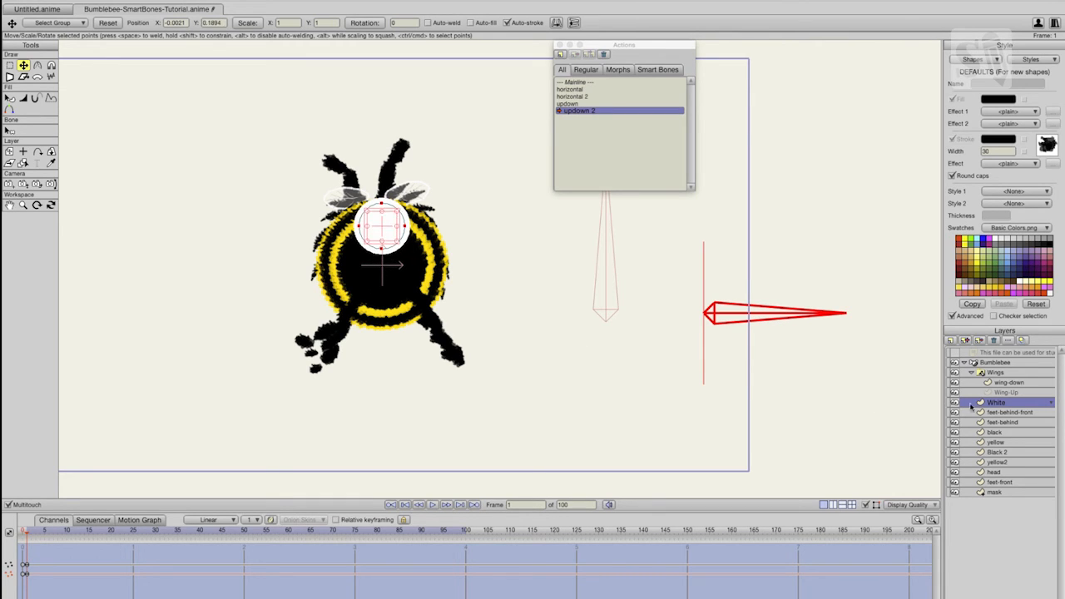
- In the updown 2 action, raise the black circle to about Y 0.13 and the White circle to about Y 0.20
left_click(999, 432)
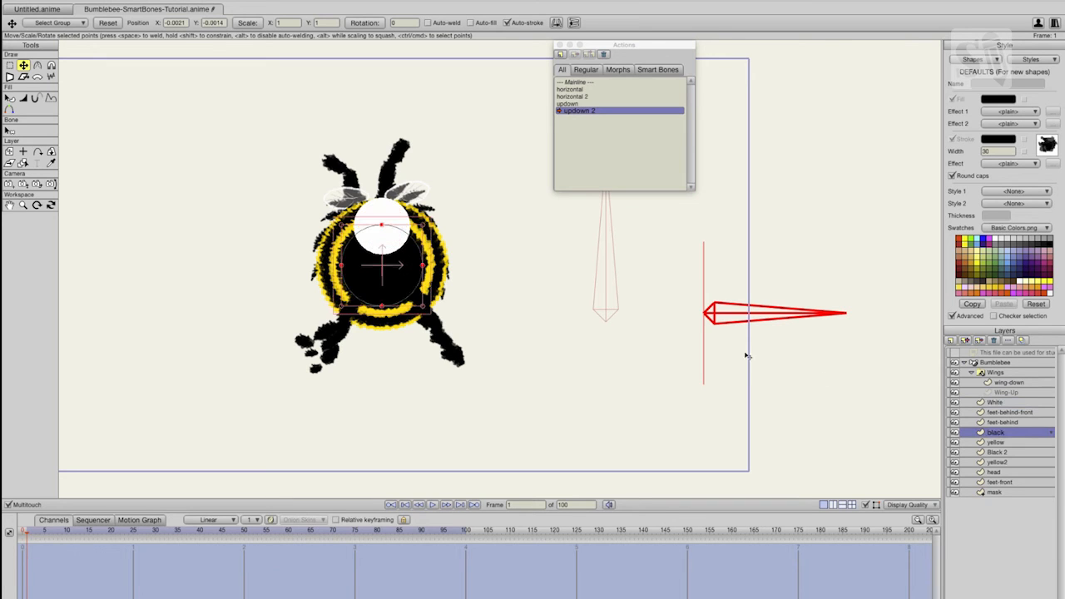
left_click_drag(405, 294, 400, 266)
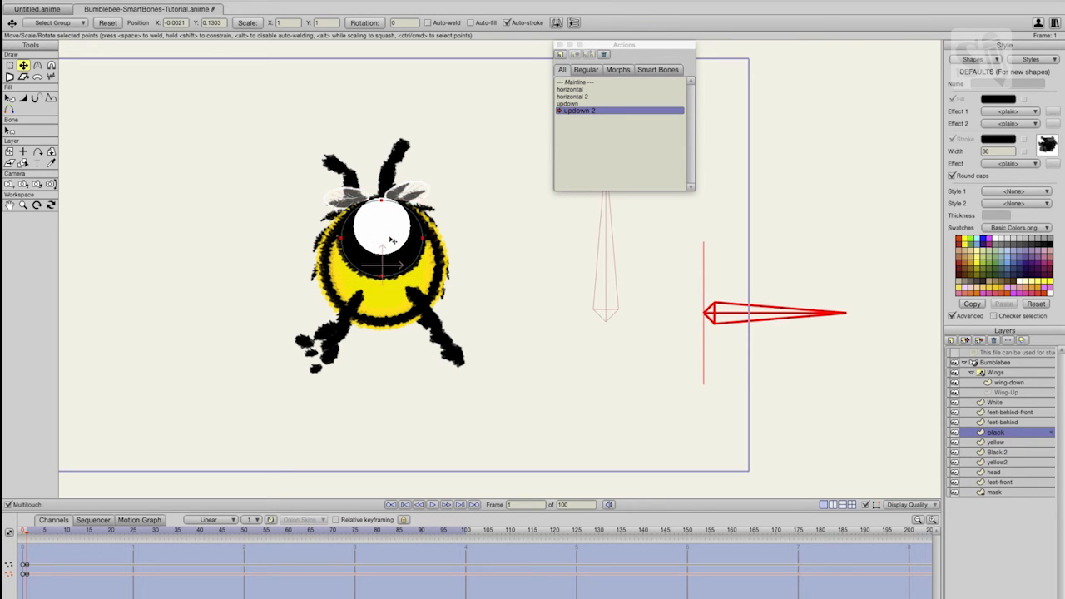
left_click(998, 403)
left_click_drag(382, 243, 391, 220)
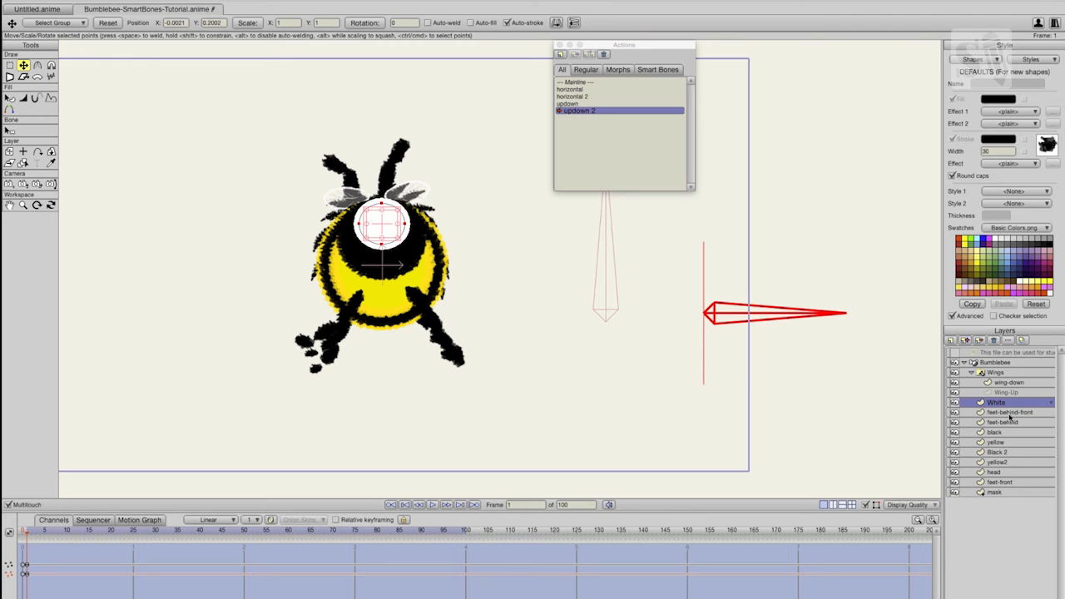
- Raise the yellow circle to about Y 0.07, adjust Black 2, and lower yellow2 to about Y -0.03 to space the body stripes
left_click(1005, 442)
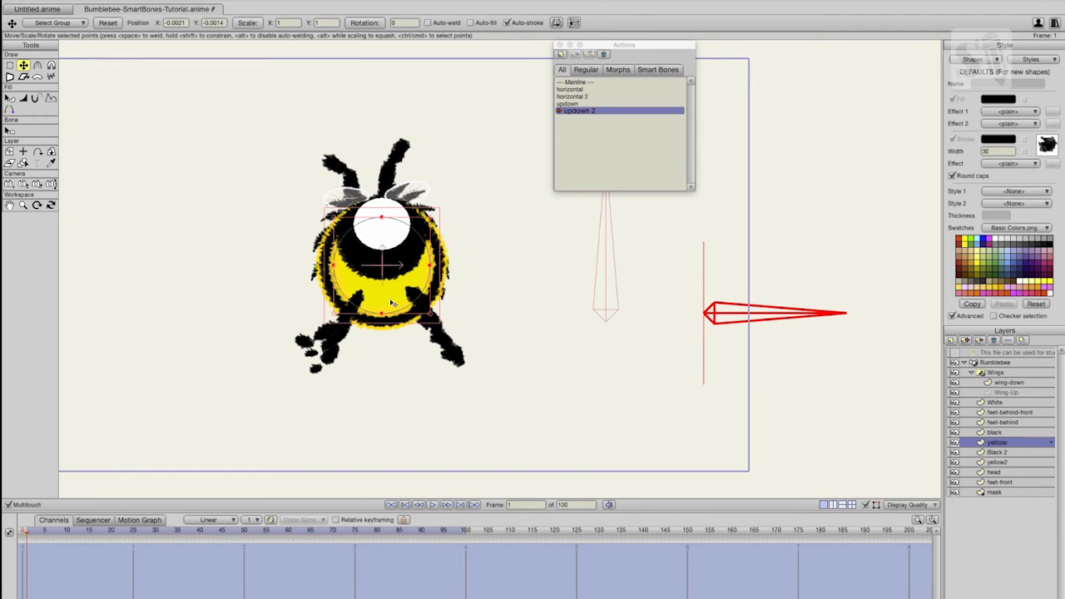
left_click_drag(393, 293, 385, 304)
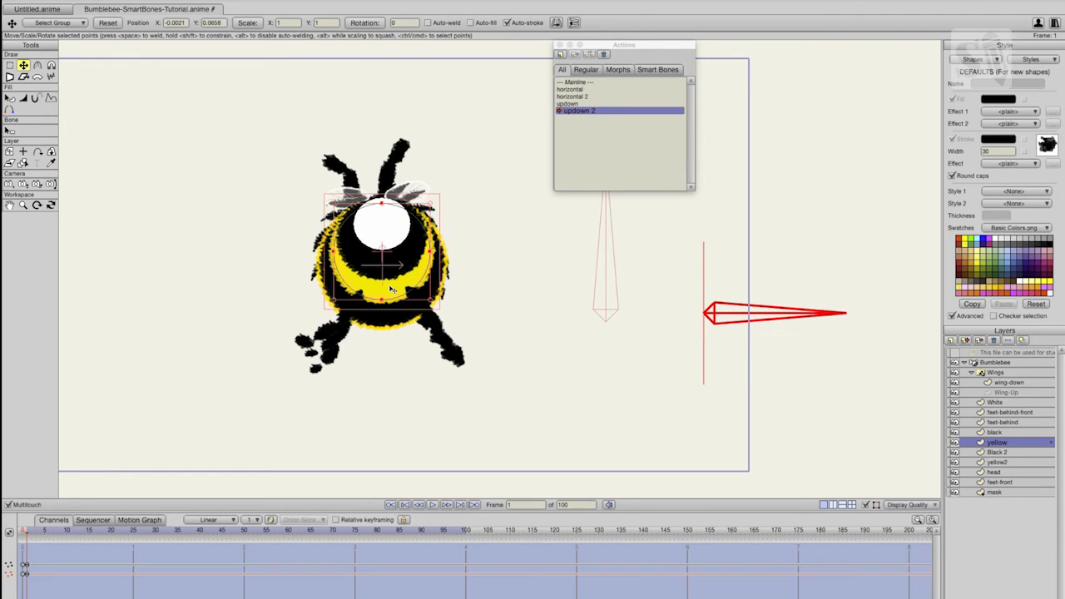
left_click(1003, 453)
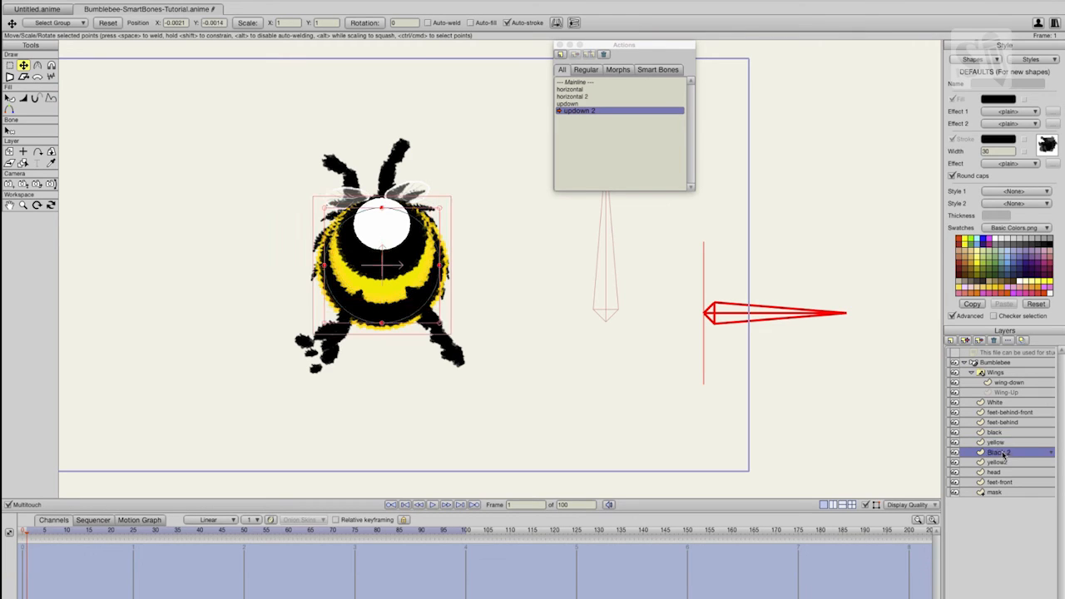
left_click_drag(398, 313, 374, 310)
left_click(1005, 463)
left_click_drag(446, 273, 442, 273)
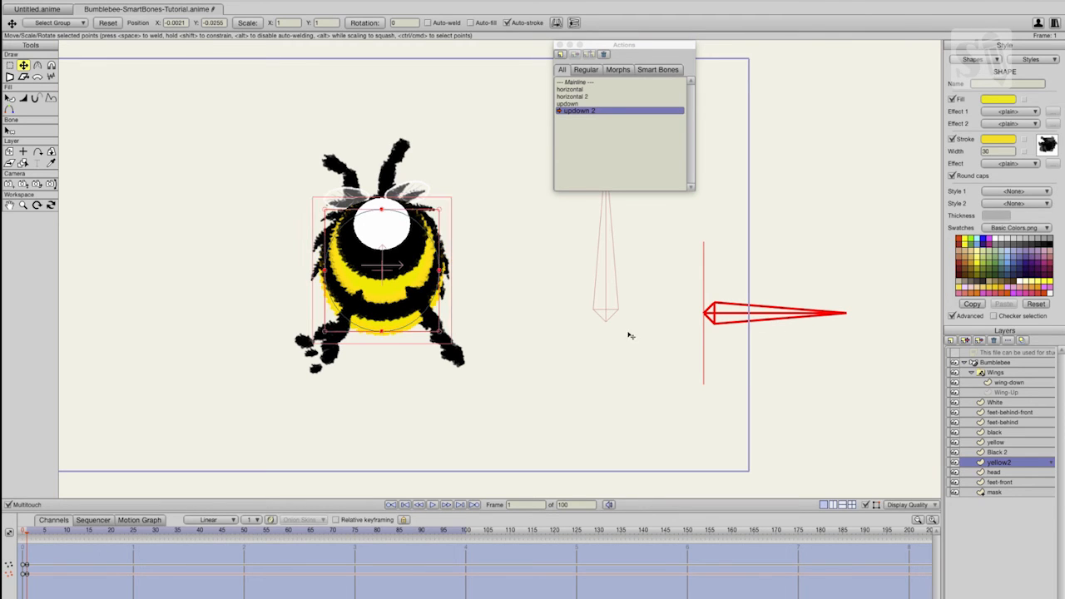
- Lower the head hair strokes to about Y -0.04 and move the whole Wings layer down to about Y -0.45
left_click(1003, 473)
left_click_drag(397, 240, 401, 285)
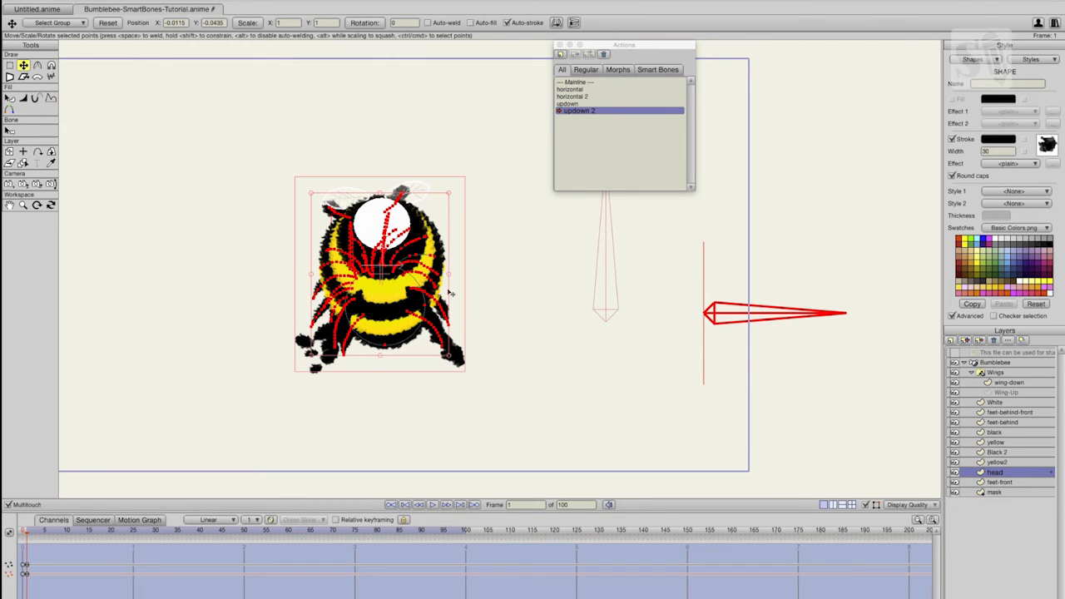
left_click(998, 374)
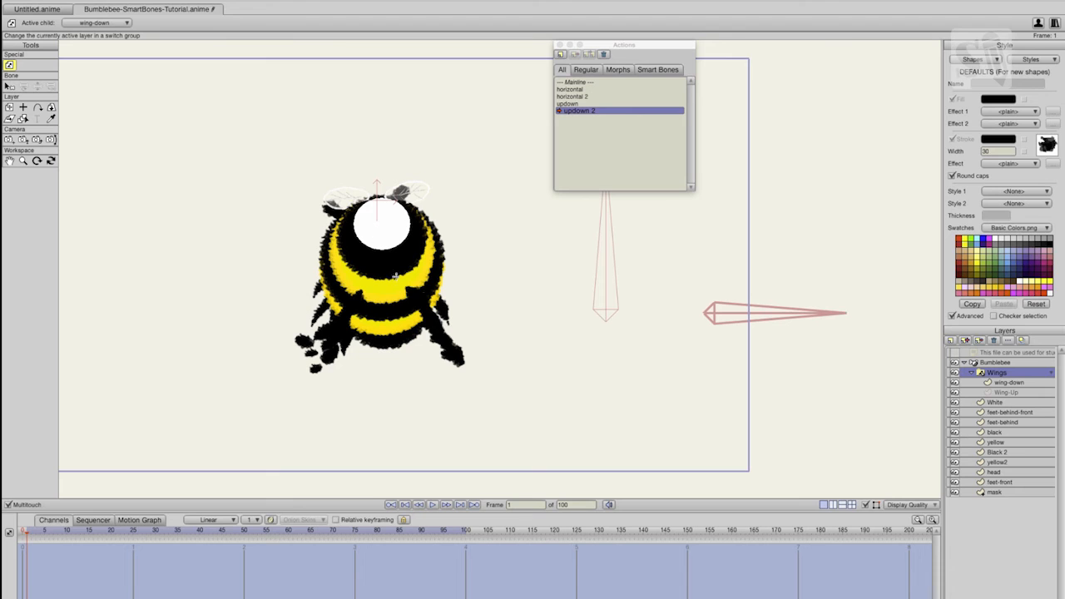
left_click(9, 107)
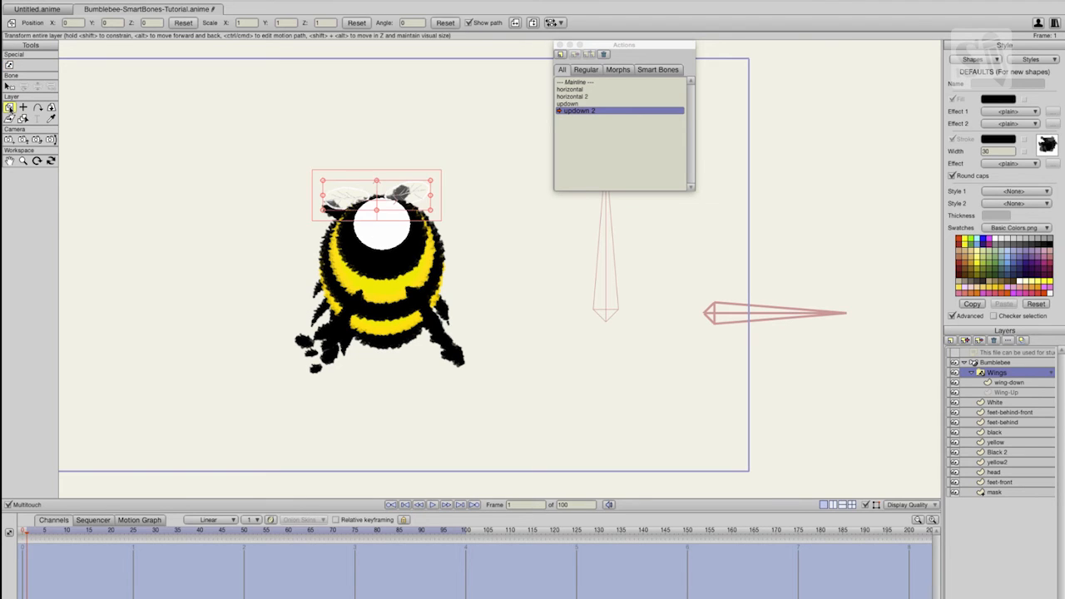
left_click_drag(401, 196, 381, 294)
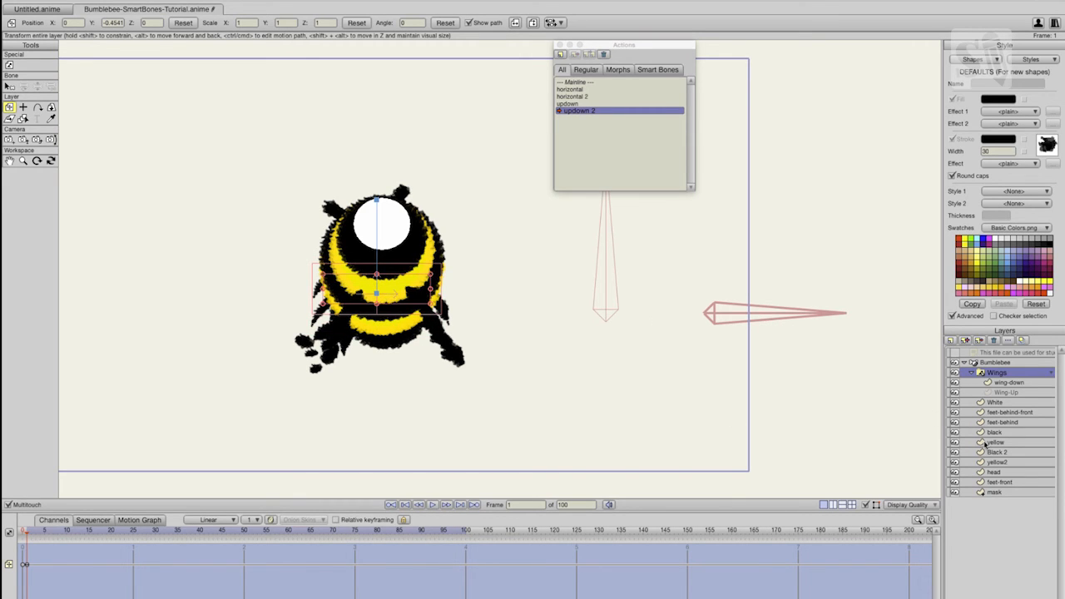
left_click(1002, 493)
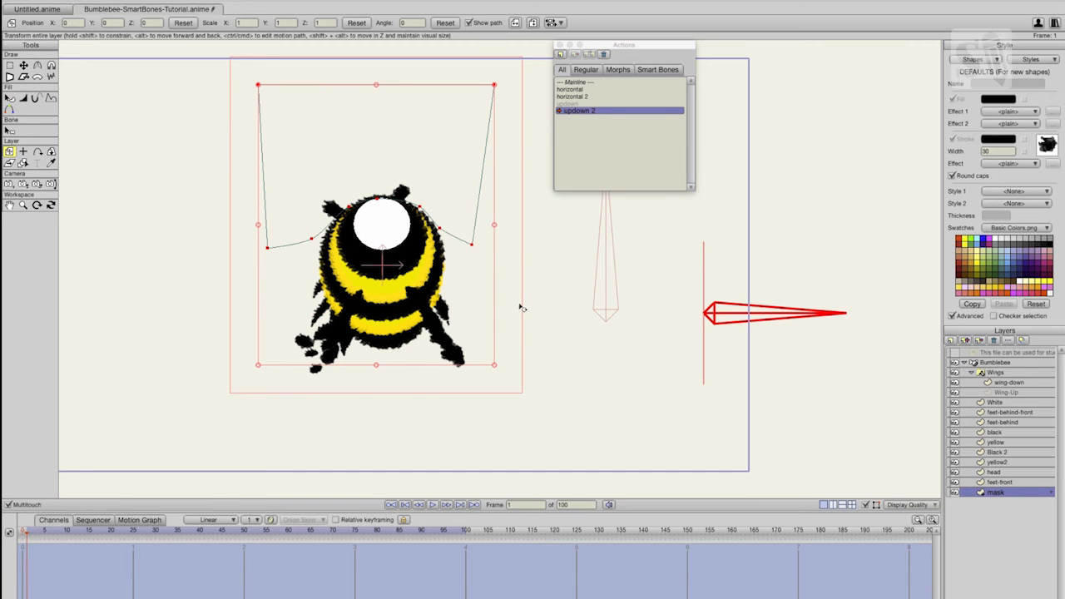
left_click(1004, 405)
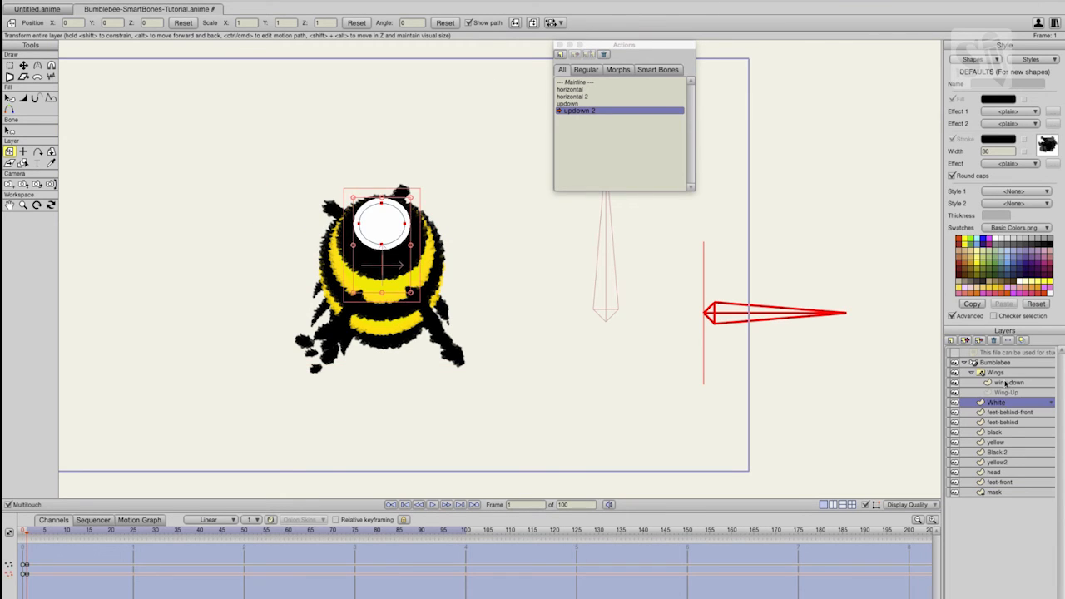
left_click(1004, 383)
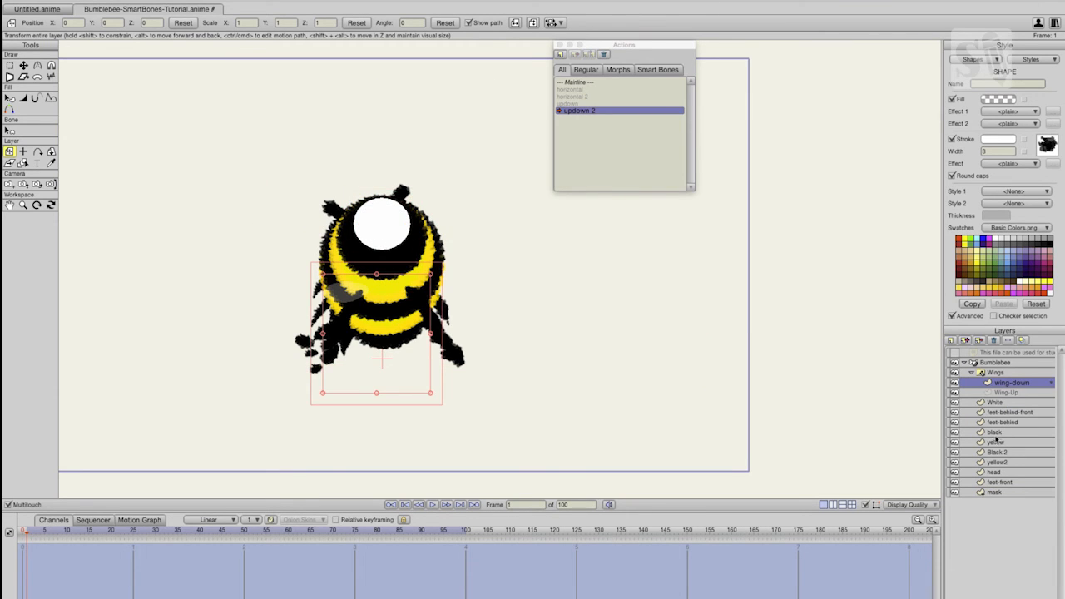
- Move the feet-front layer down to about Y -0.18 and the feet-behind layer up to about Y 0.16
left_click(999, 483)
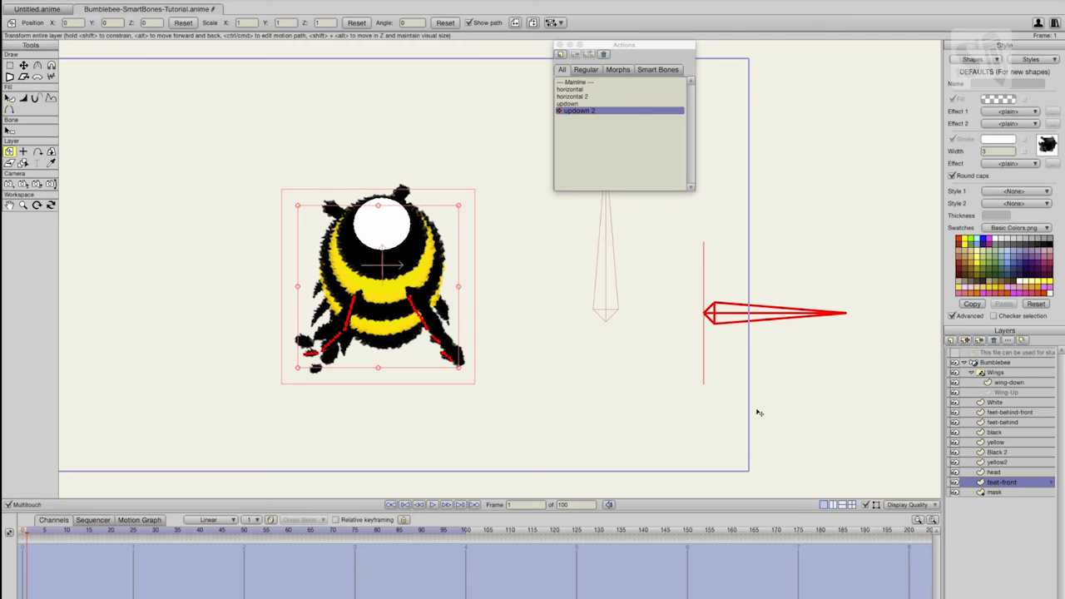
left_click_drag(416, 313, 417, 348)
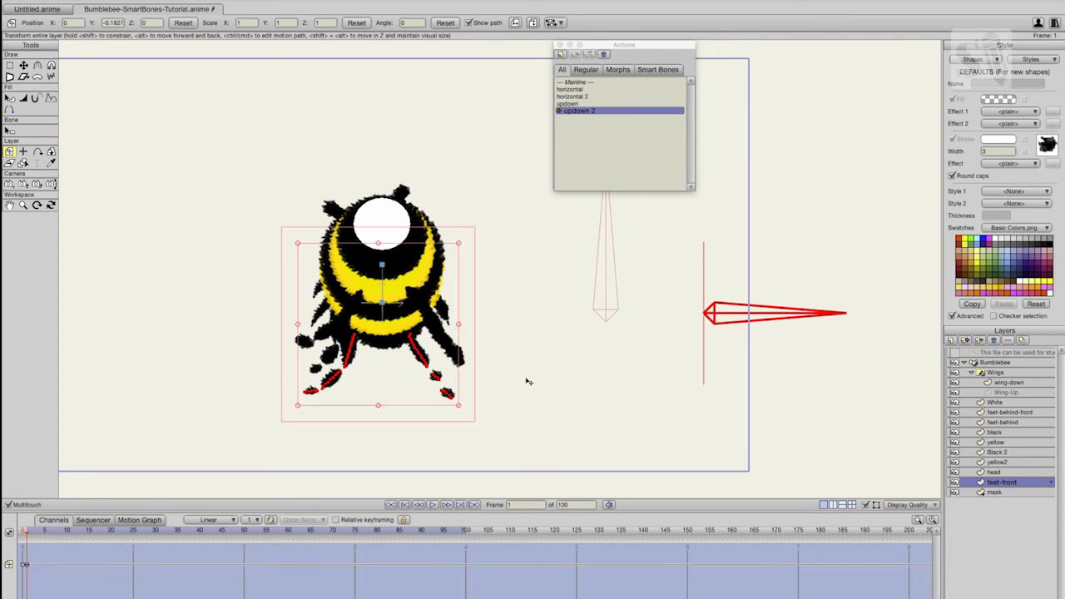
left_click(1010, 422)
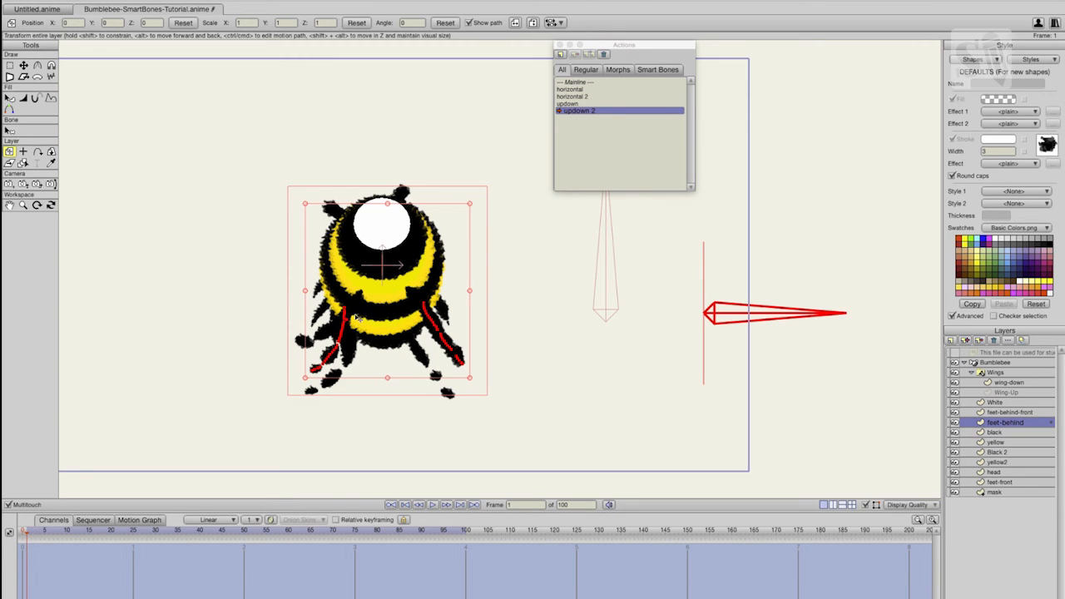
left_click_drag(346, 321, 348, 286)
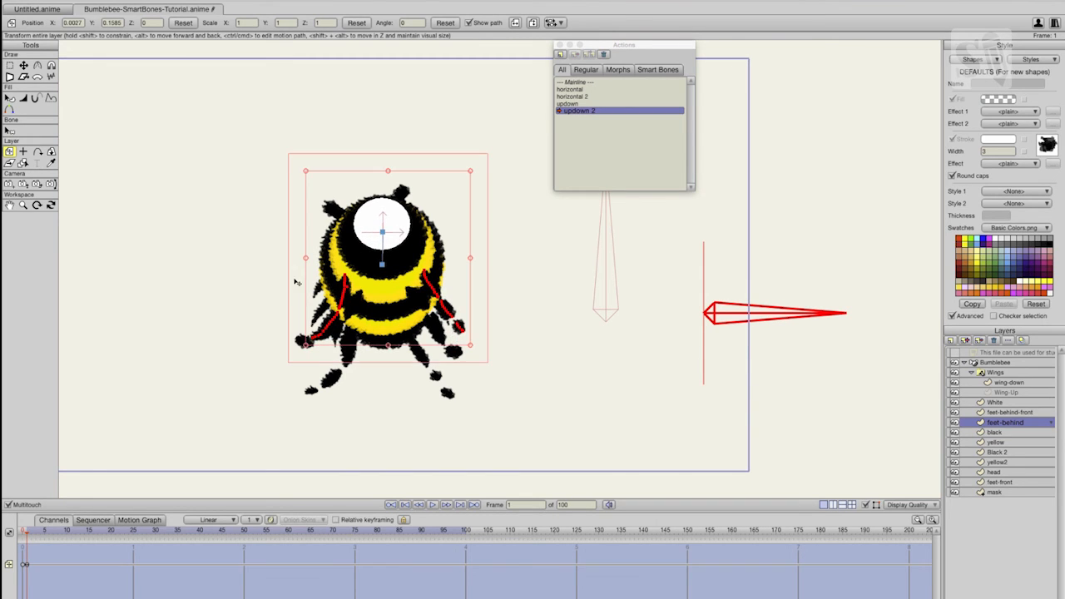
- Select all points of the feet-behind legs, enlarge them slightly and shift them a little downward
left_click(9, 66)
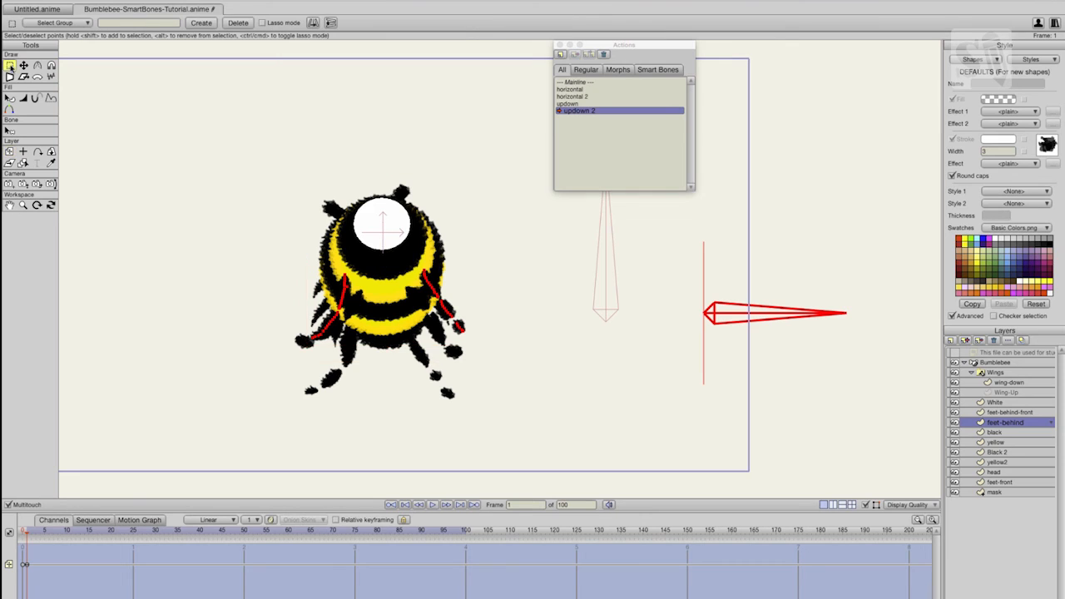
left_click_drag(226, 247, 371, 361)
left_click(24, 67)
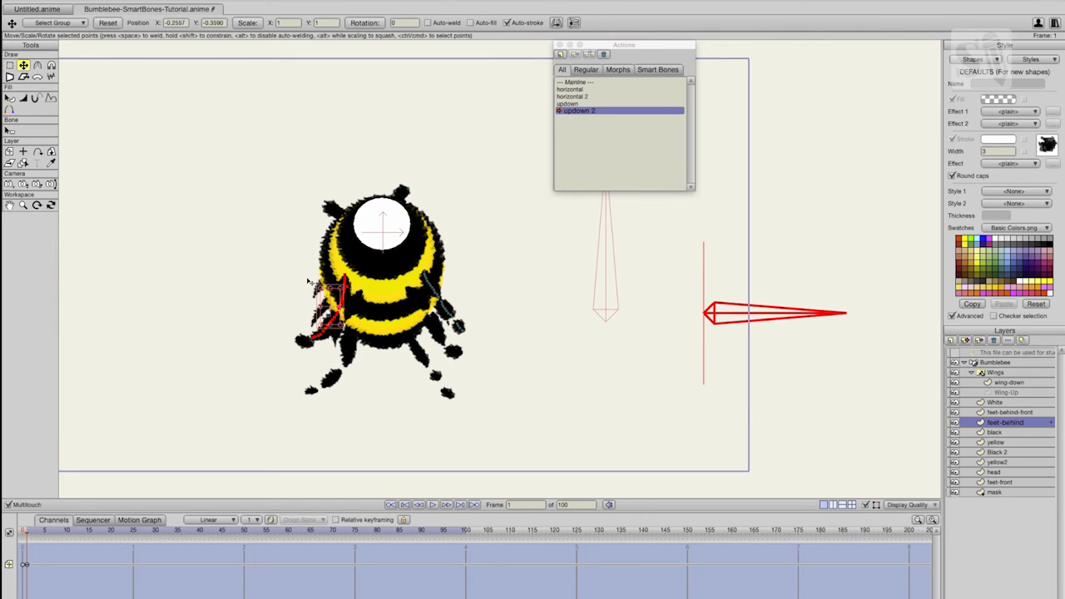
key("super+a")
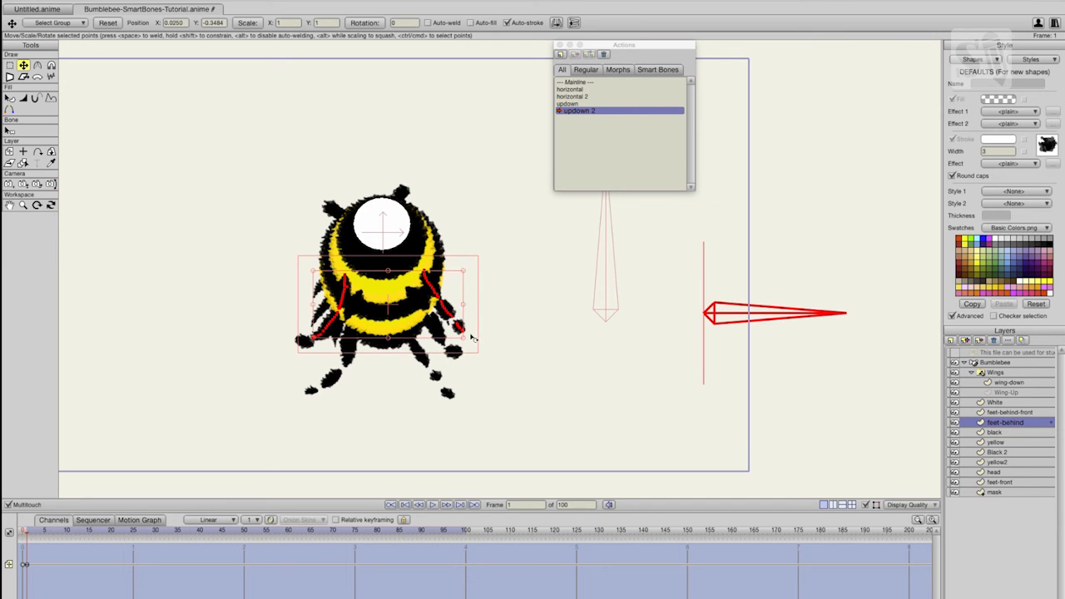
left_click_drag(463, 340, 469, 343)
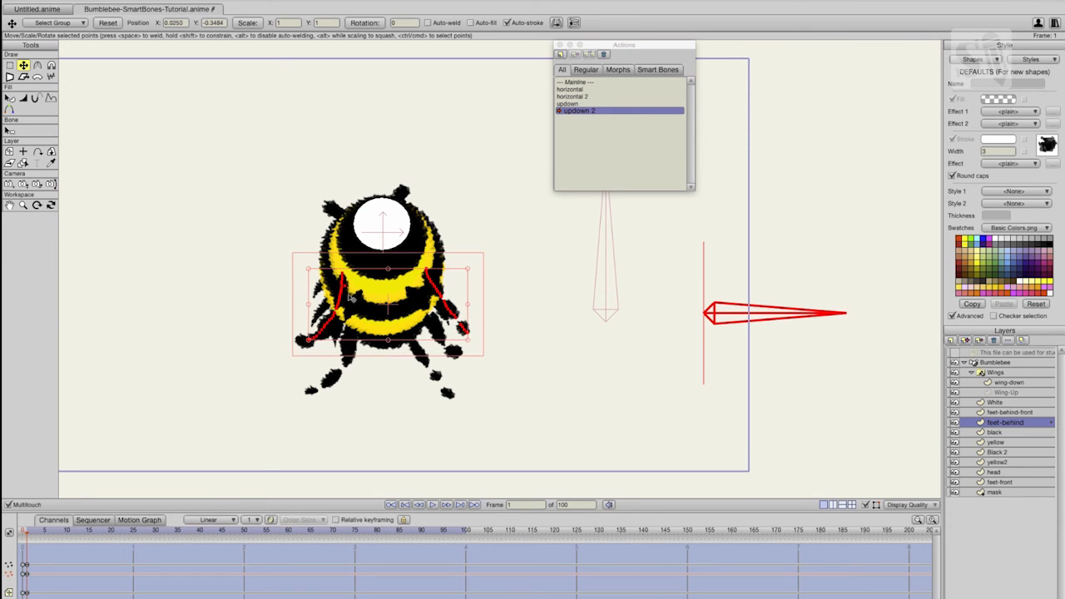
left_click_drag(344, 287, 344, 297)
left_click(510, 284)
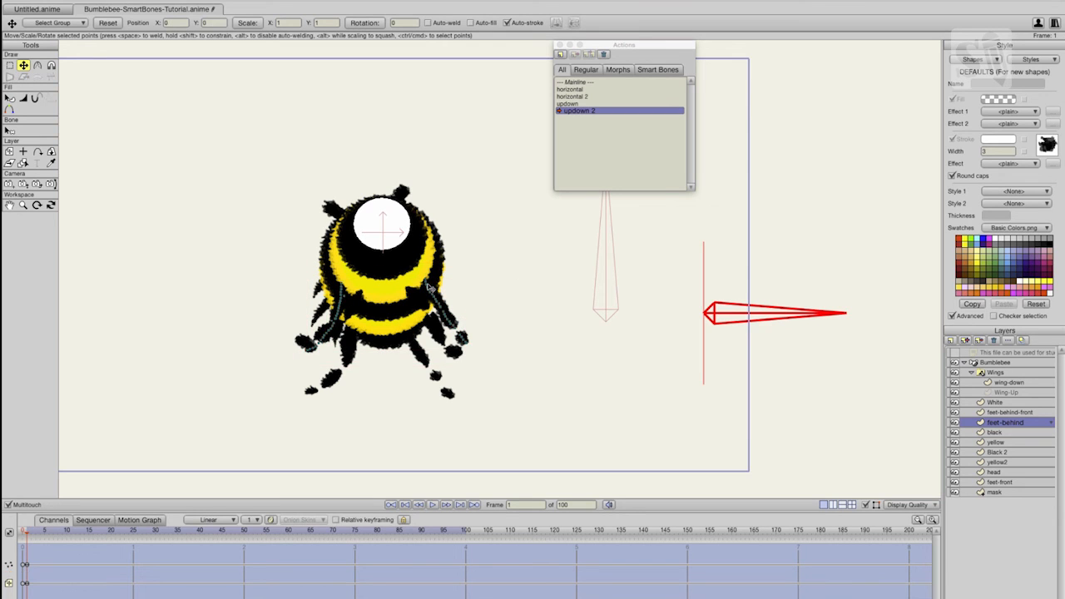
- Select the points of the right feet-behind leg and spread it outward from the body to about X 0.34, Y -0.39
left_click(9, 65)
left_click_drag(479, 338, 416, 266)
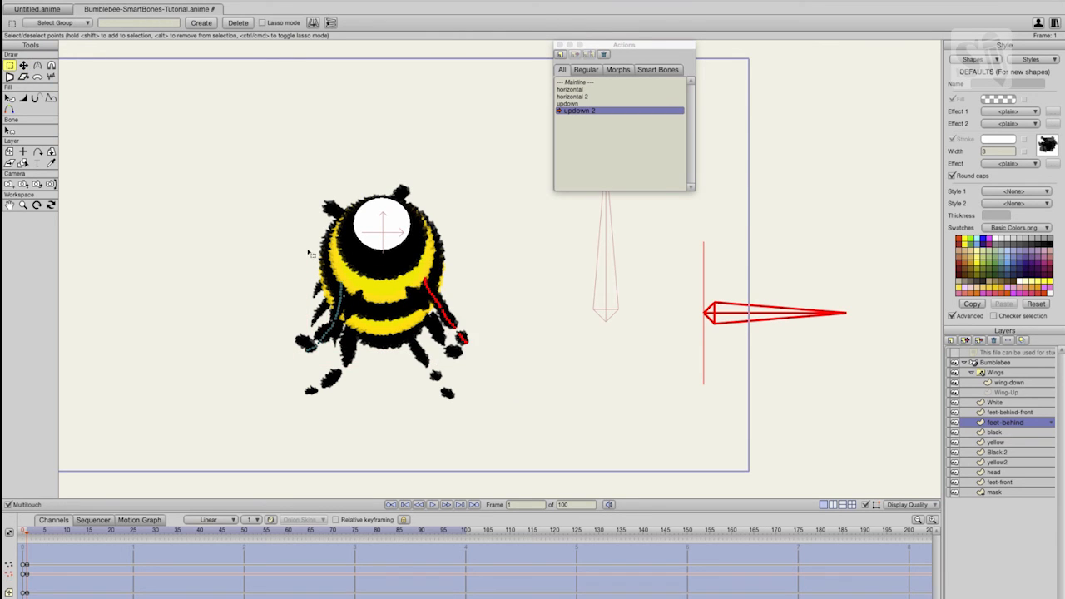
left_click(23, 65)
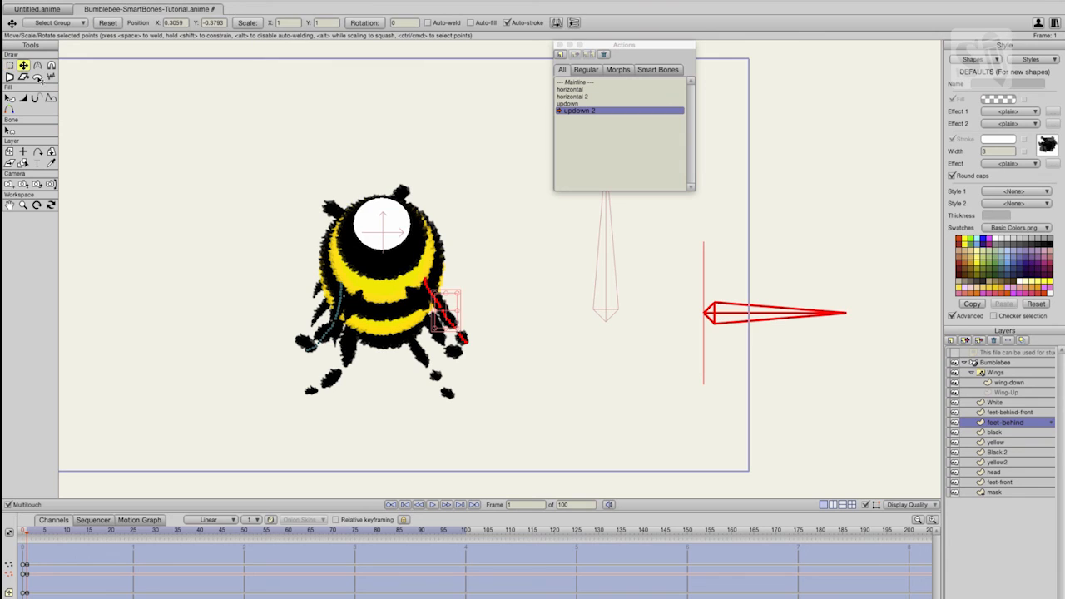
left_click(454, 327)
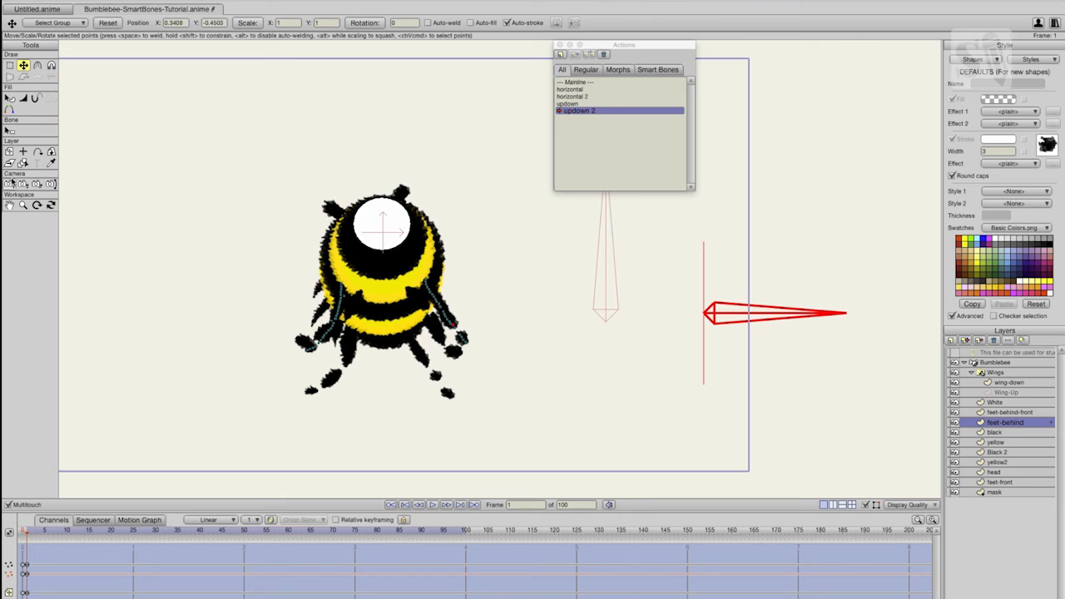
left_click(9, 65)
left_click_drag(405, 266, 532, 386)
left_click(23, 65)
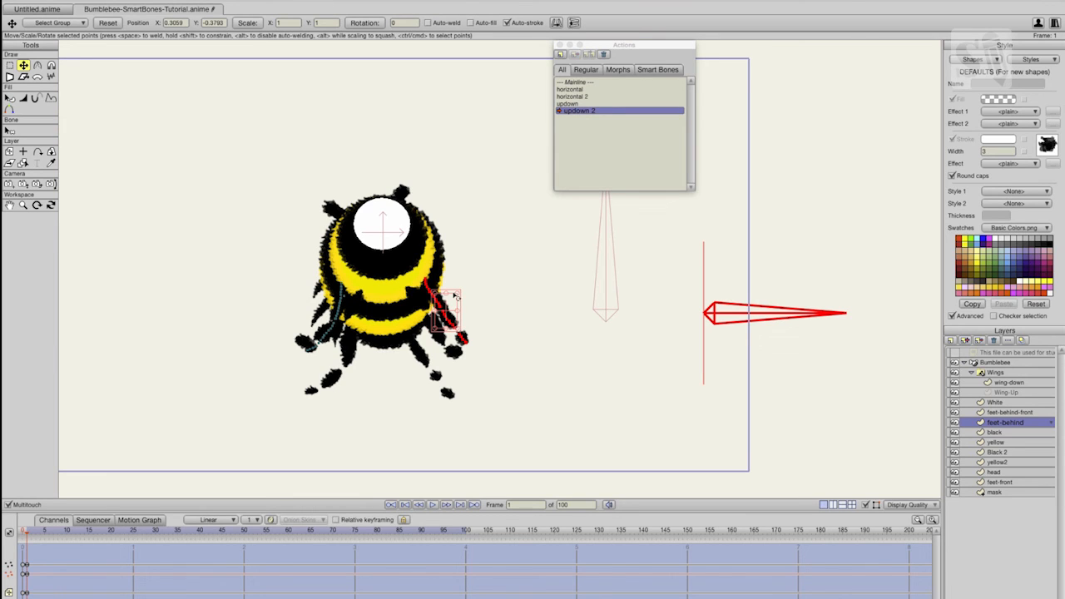
mouse_move(455, 297)
left_mouse_down()
mouse_move(437, 303)
mouse_move(446, 307)
left_mouse_up()
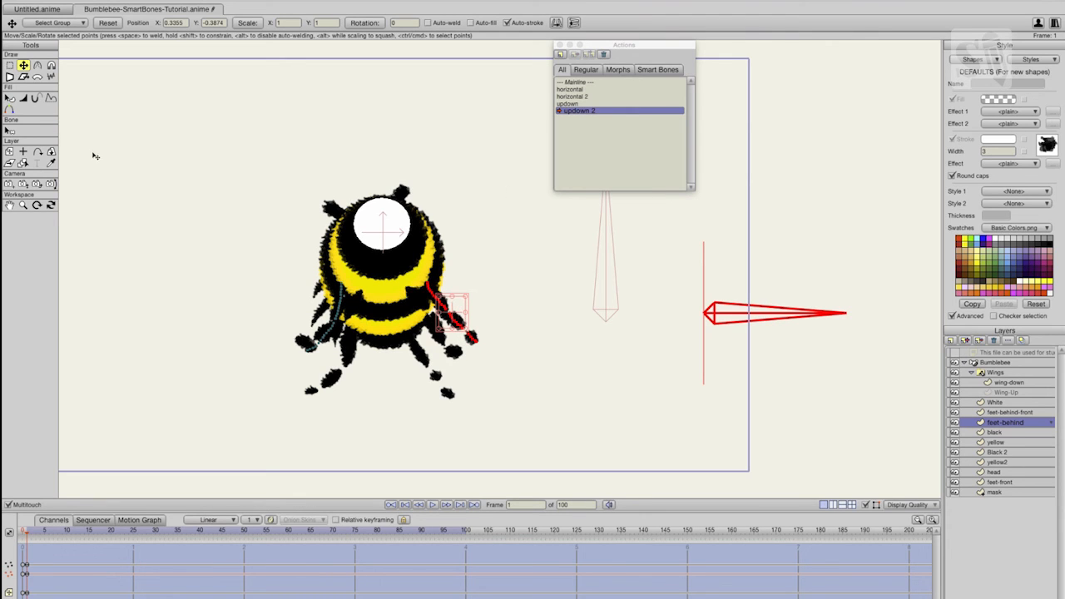
- Spread the left feet-behind leg outward from the body to about X -0.33, Y -0.39
left_click(9, 66)
left_click(243, 225)
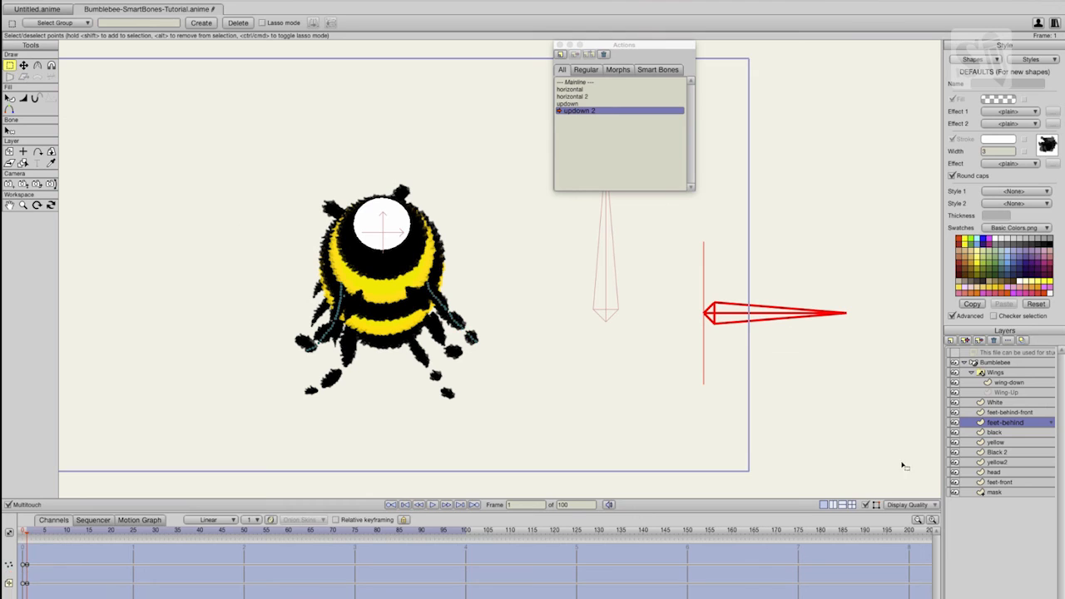
left_click_drag(271, 267, 401, 402)
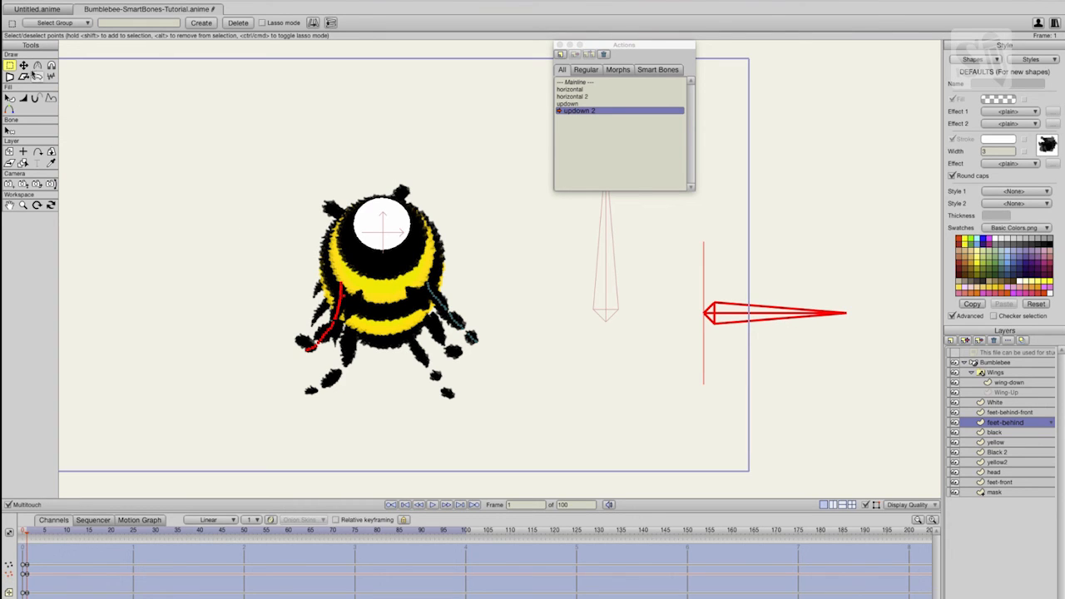
left_click(23, 65)
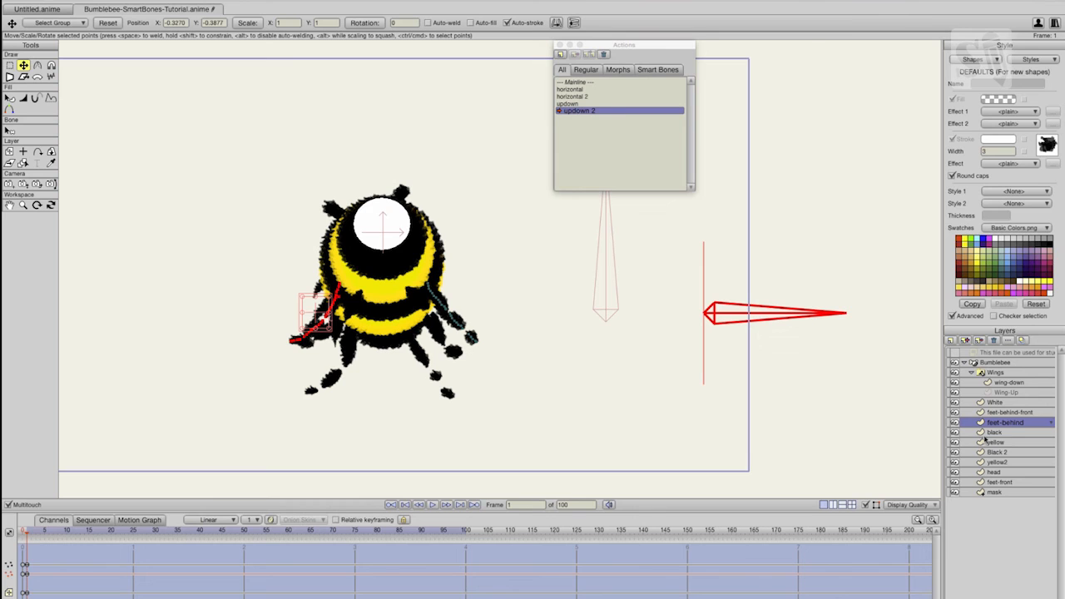
- Raise the feet-behind-front legs to about Y -0.04 and enlarge them slightly
left_click(1008, 412)
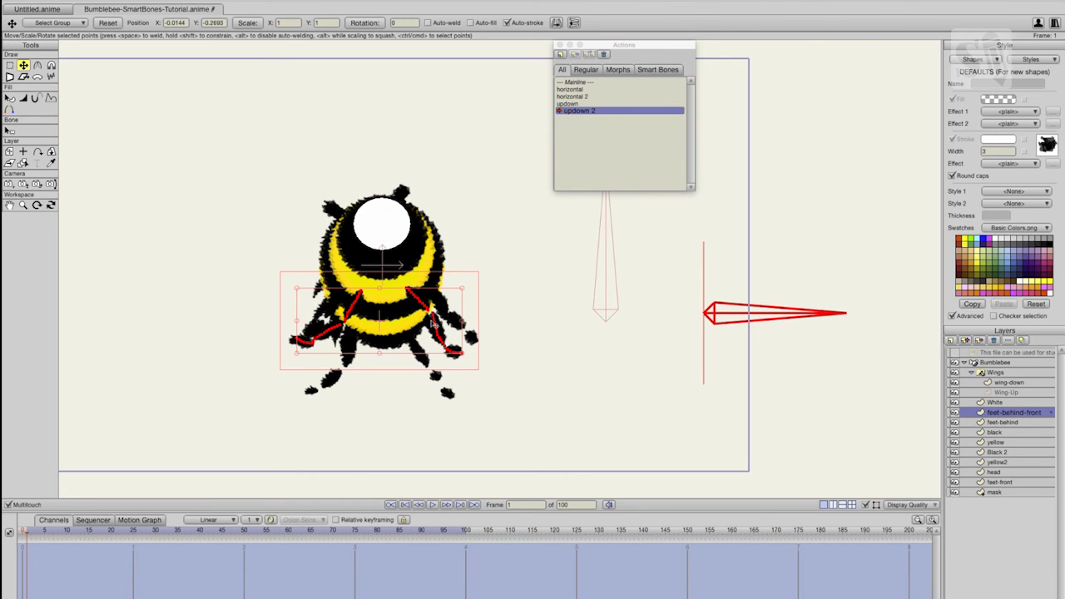
left_click_drag(422, 304, 414, 244)
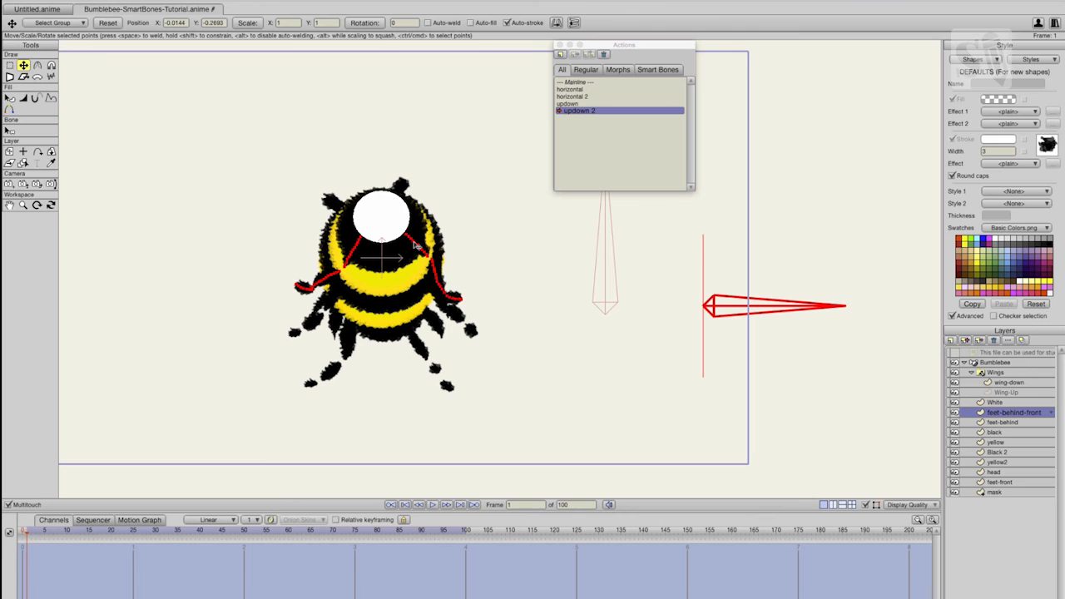
left_click_drag(413, 243, 414, 247)
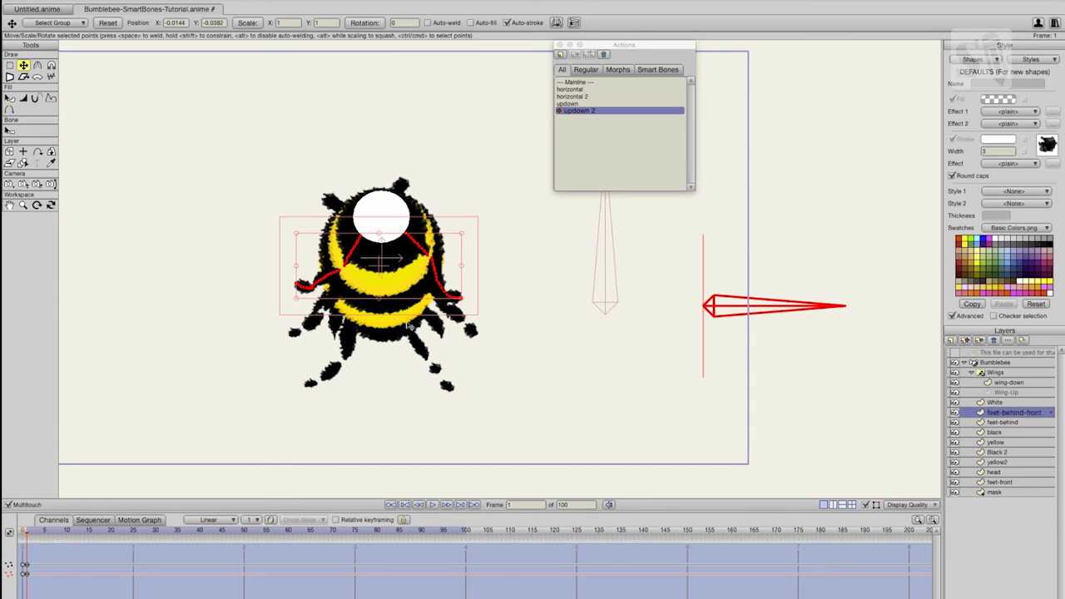
left_click(465, 305)
left_click(450, 295)
left_click(440, 280)
left_click_drag(440, 280, 439, 279)
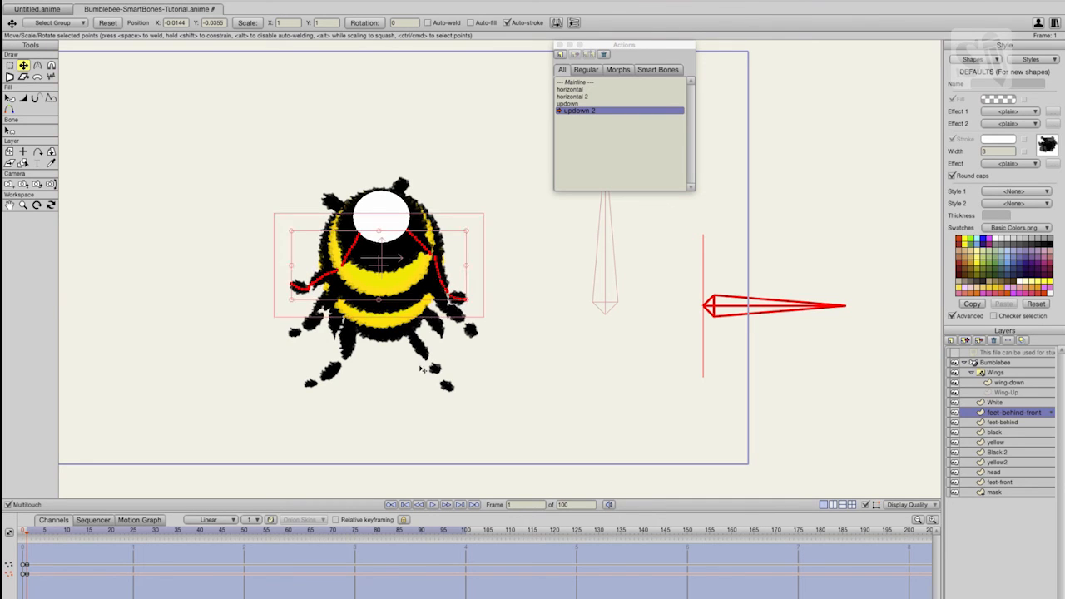
- Return to the mainline, select the Bumblebee layer and test the turns by rotating the horizontal and updown bones
double_click(579, 82)
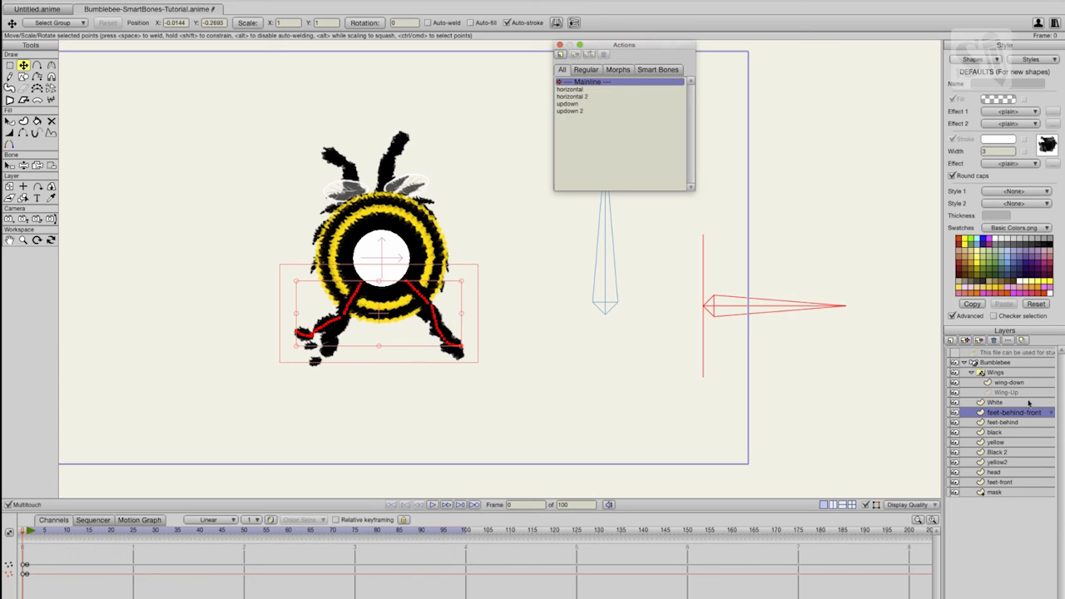
left_click(995, 363)
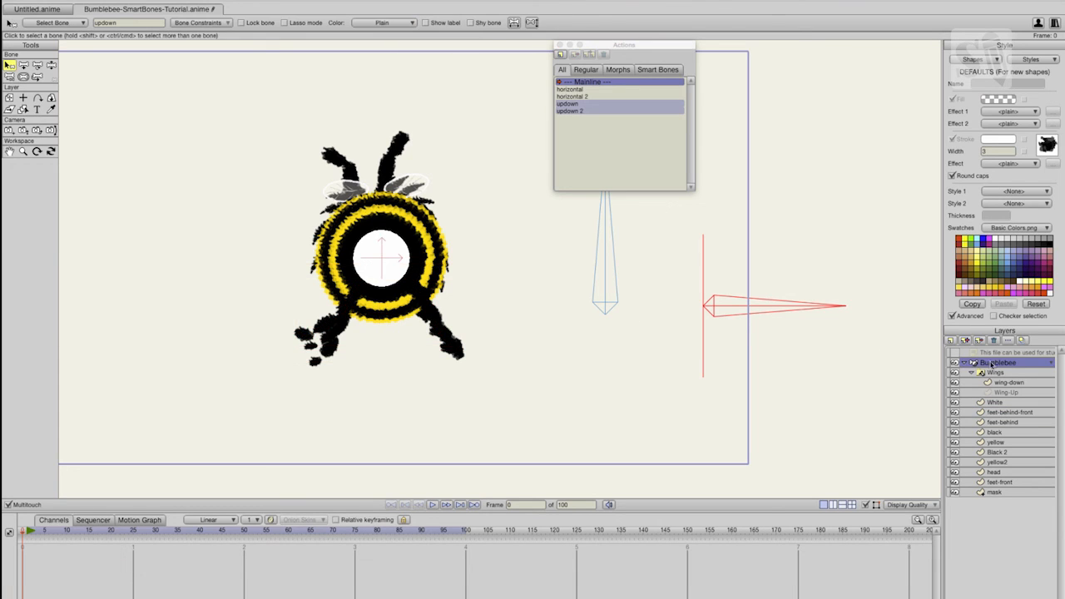
left_click(51, 65)
mouse_move(616, 236)
left_mouse_down()
mouse_move(525, 240)
mouse_move(611, 234)
left_mouse_up()
mouse_move(765, 316)
left_mouse_down()
mouse_move(744, 347)
mouse_move(721, 442)
mouse_move(642, 419)
mouse_move(635, 438)
mouse_move(779, 418)
mouse_move(759, 313)
mouse_move(663, 224)
mouse_move(844, 292)
mouse_move(687, 458)
mouse_move(580, 445)
left_mouse_up()
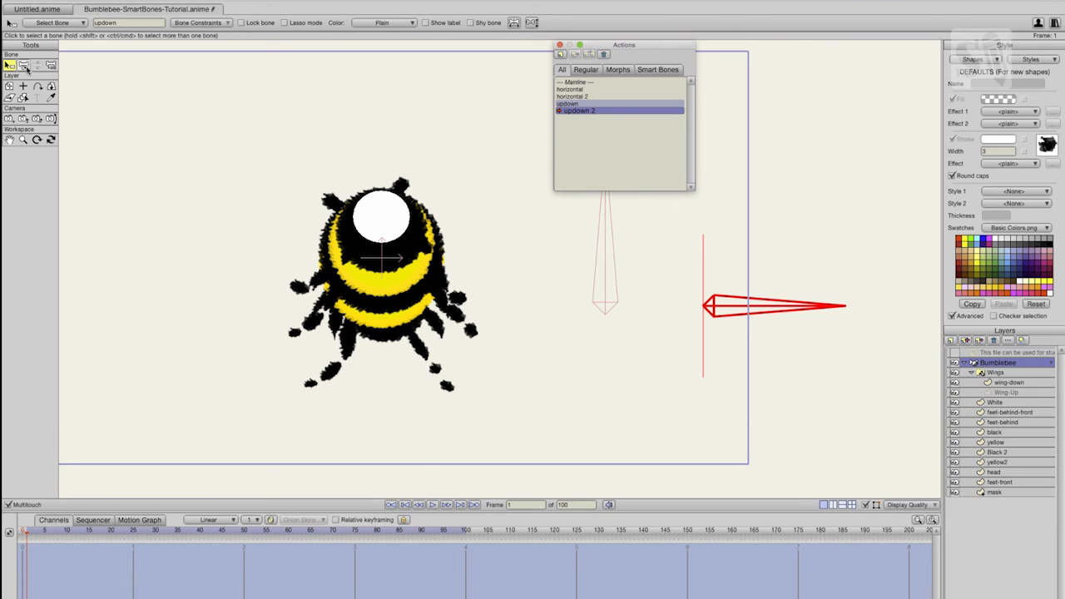
- Rotate the updown bone to 180 degrees at frame 1 of the updown 2 action and return to the mainline
left_click(24, 65)
left_click_drag(790, 311, 701, 396)
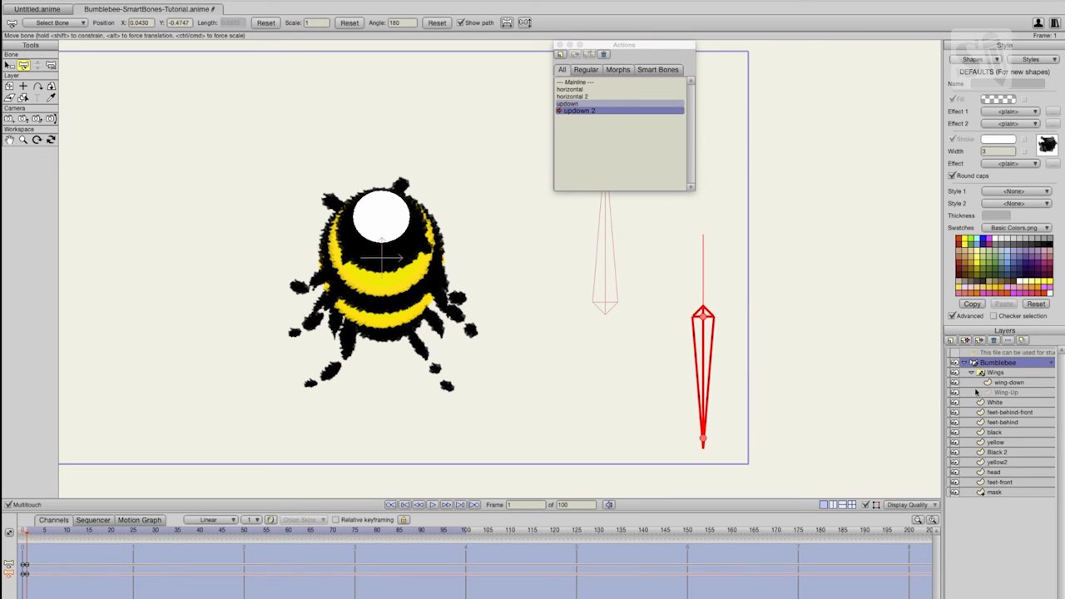
double_click(581, 83)
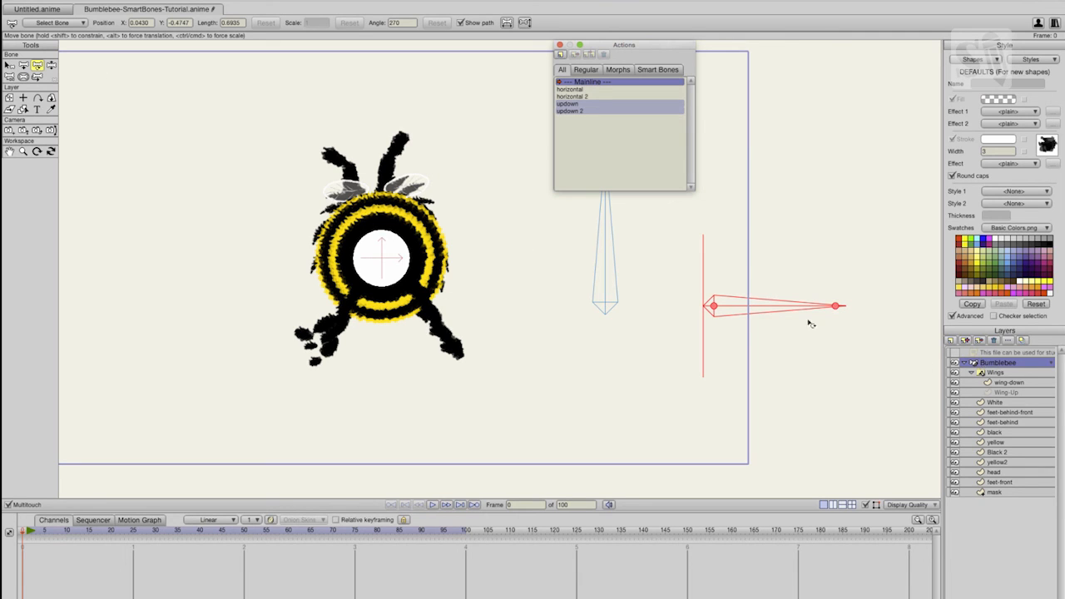
- Test the bee's vertical tilt and side turn in the mainline by manipulating both smart bones
left_click(51, 66)
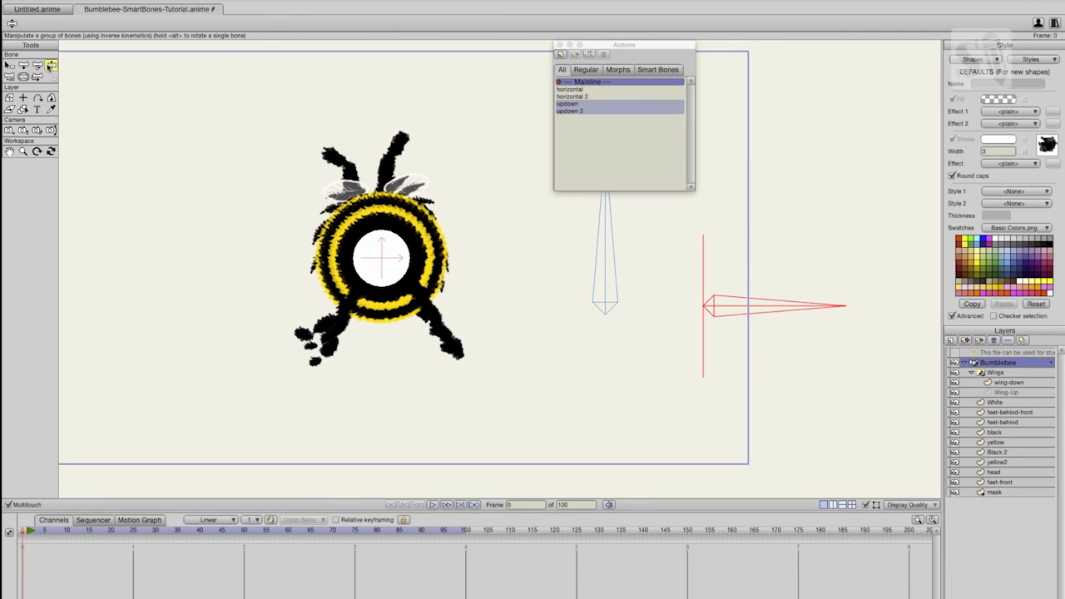
left_click_drag(756, 308, 741, 274)
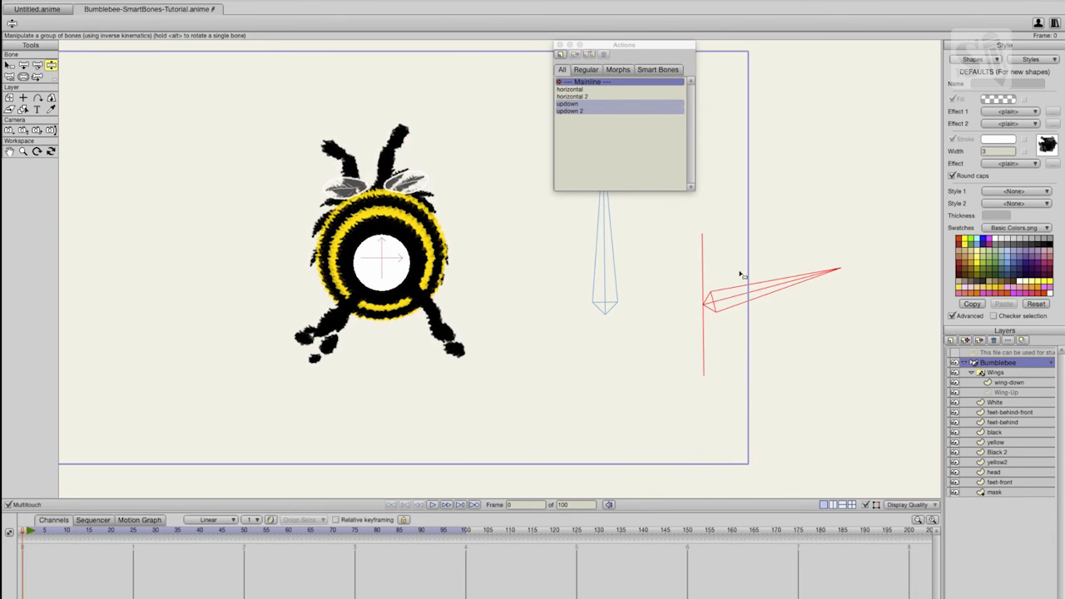
left_click_drag(614, 242, 639, 264)
left_click_drag(741, 351, 754, 430)
- Pose the horizontal and updown bones differently at frames 50 and 100 of the mainline and scrub through the motion
left_click_drag(59, 535, 221, 566)
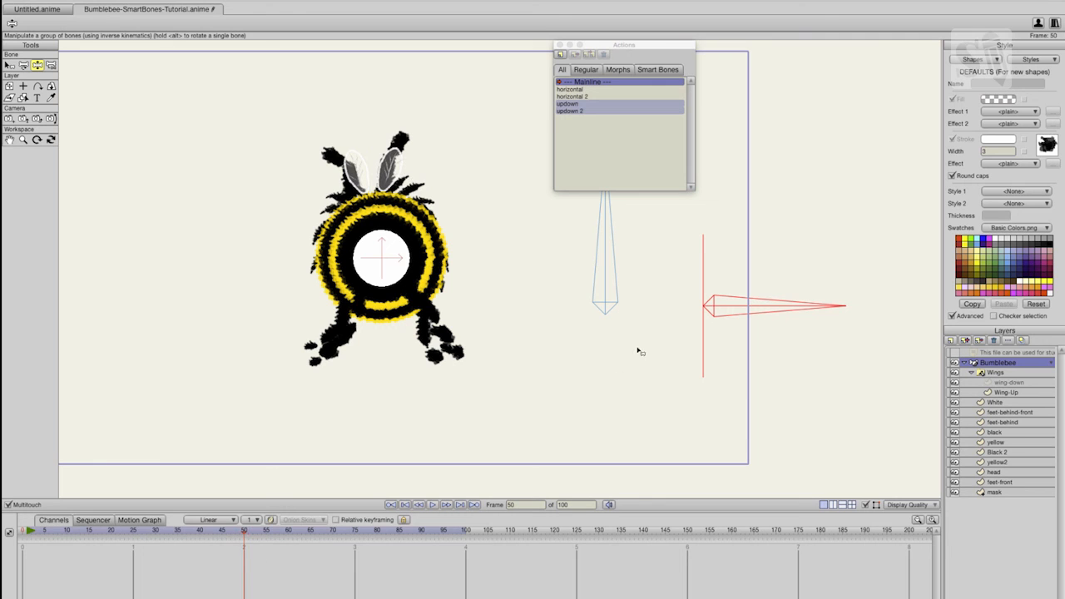
left_click_drag(741, 304, 731, 383)
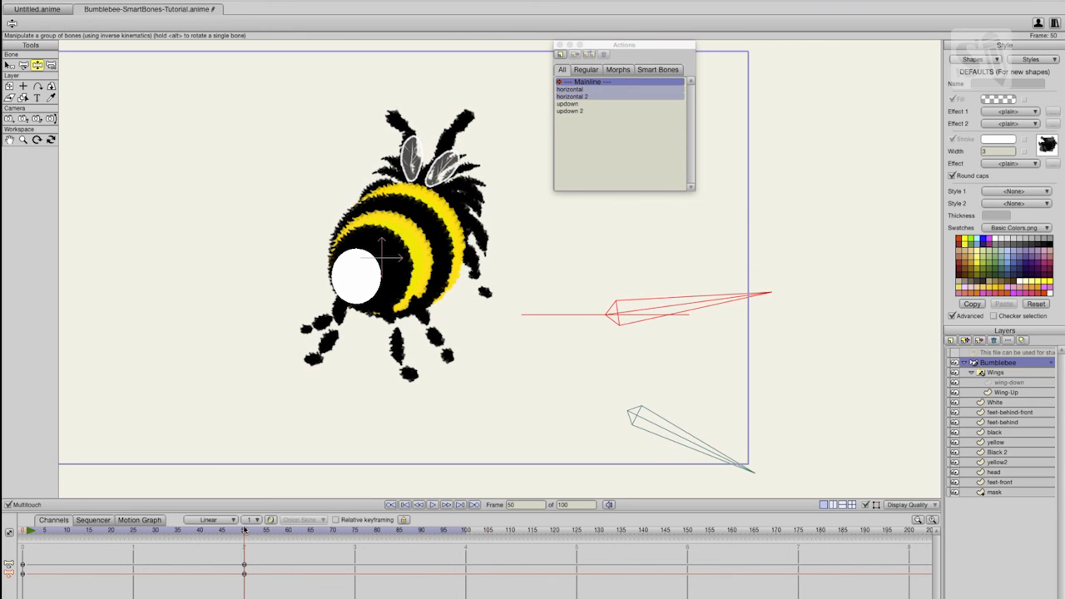
left_click_drag(244, 529, 465, 555)
left_click_drag(663, 426, 611, 499)
left_click_drag(512, 480, 566, 400)
left_click_drag(634, 228, 238, 435)
left_click_drag(66, 533, 164, 564)
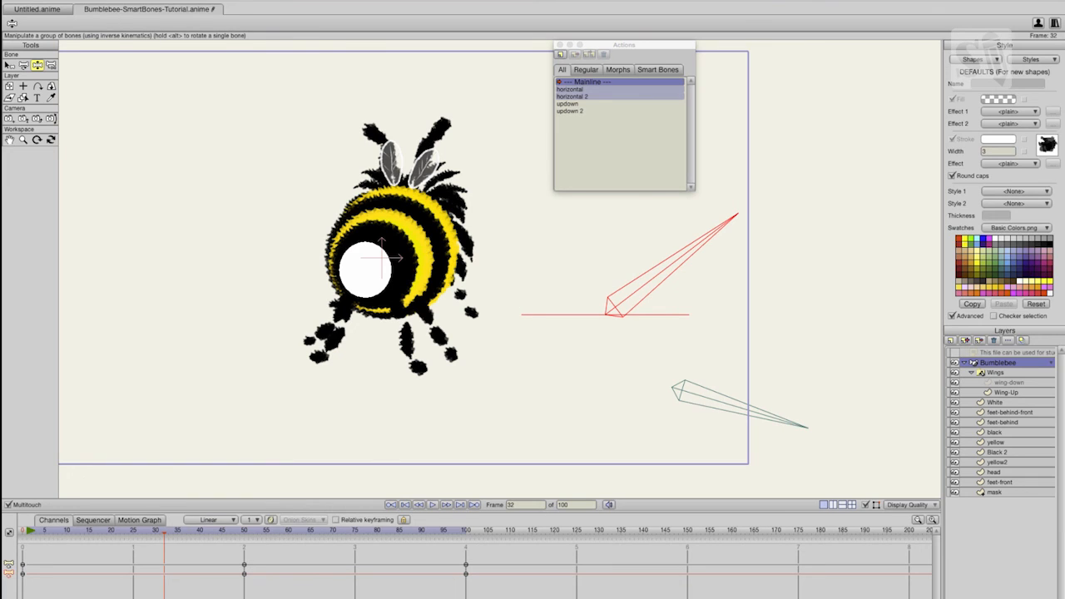
- Export frames 1 to 100 as an MP4 (H.264-AAC) named Bumblebee-SmartBones-Tutorial.mp4 in the ASP-Bumblebee folder
left_click(115, 1)
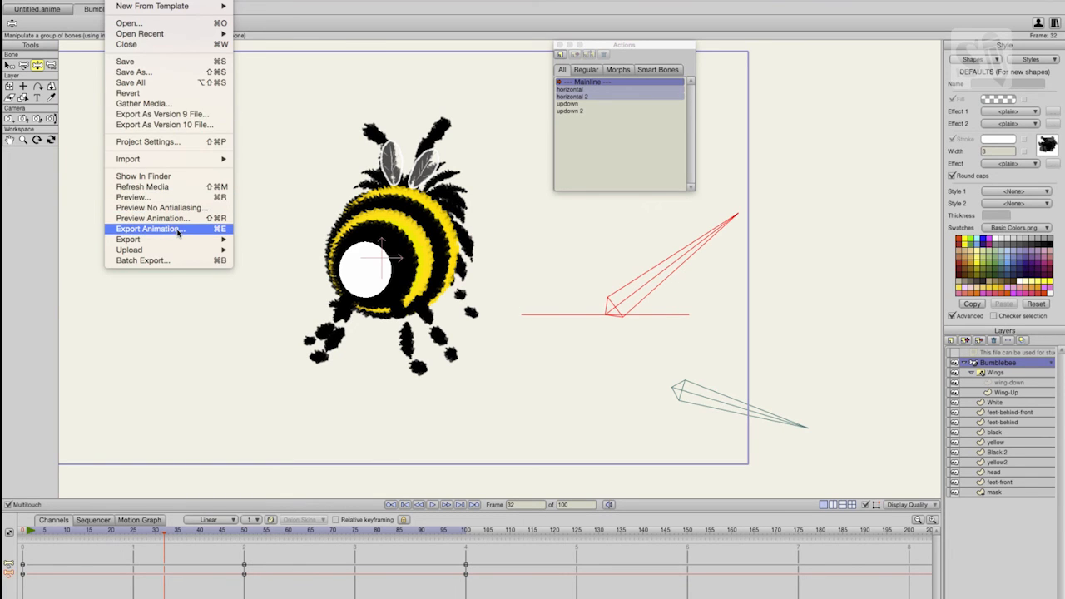
left_click(148, 229)
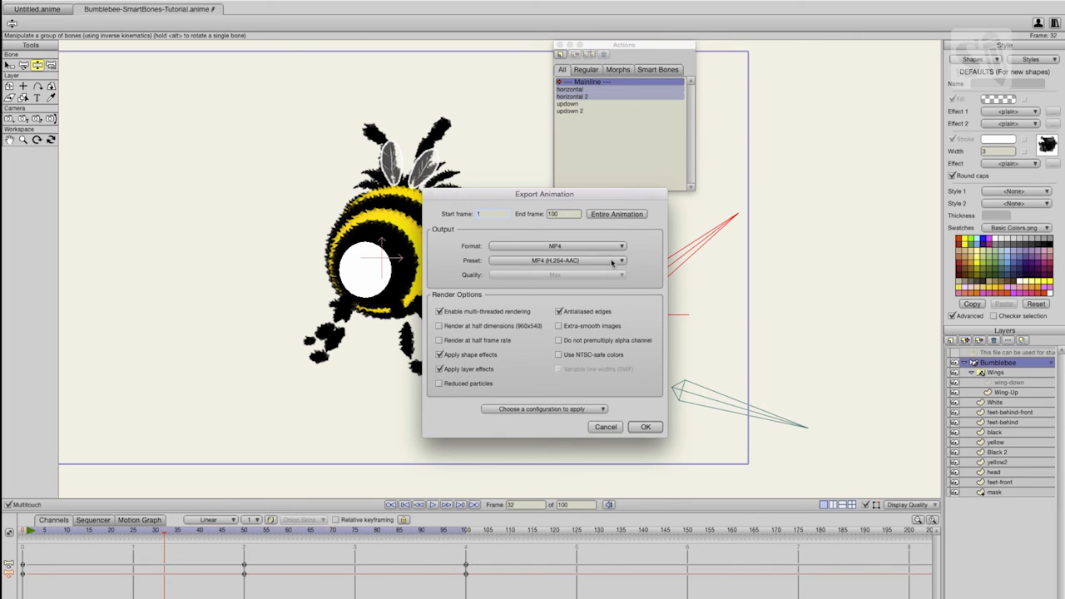
left_click(645, 427)
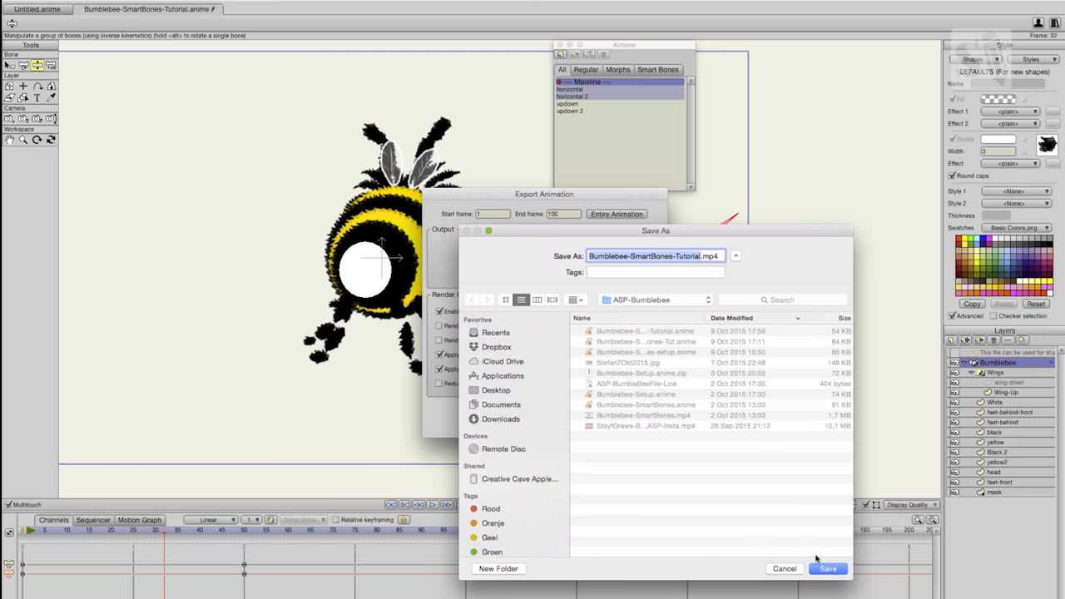
left_click(827, 568)
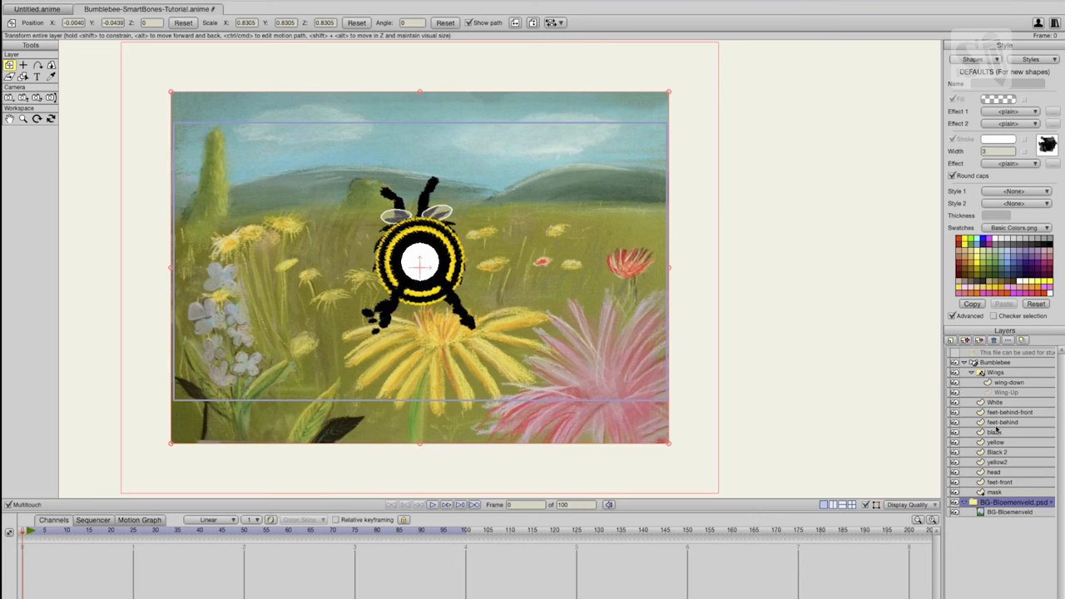
- Select the Bumblebee layer in the flower-field scene and pose its smart bones at frames 108 and 118
left_click(997, 363)
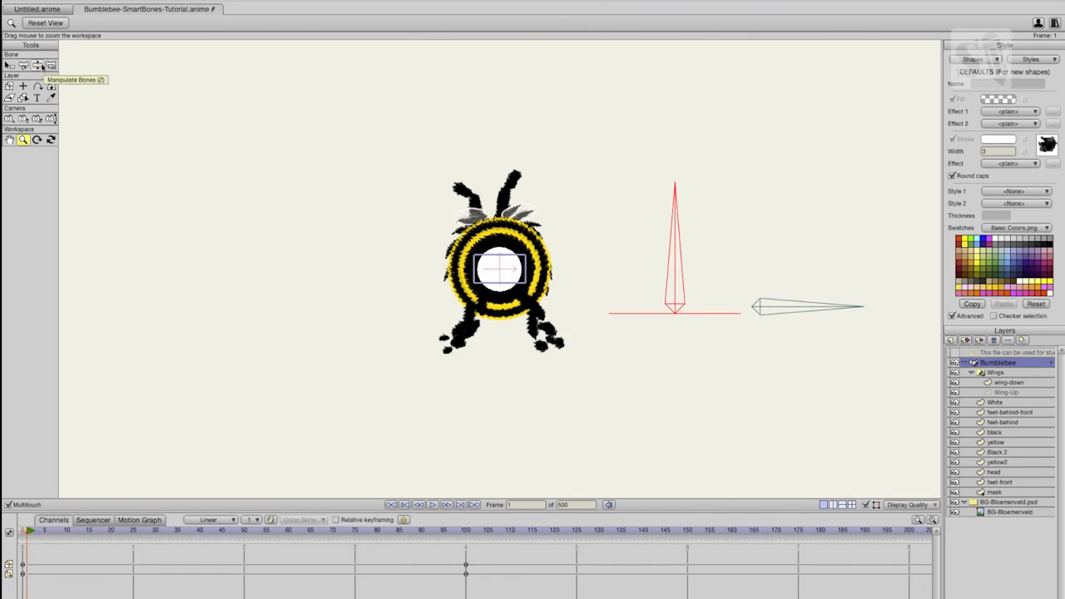
left_click(38, 65)
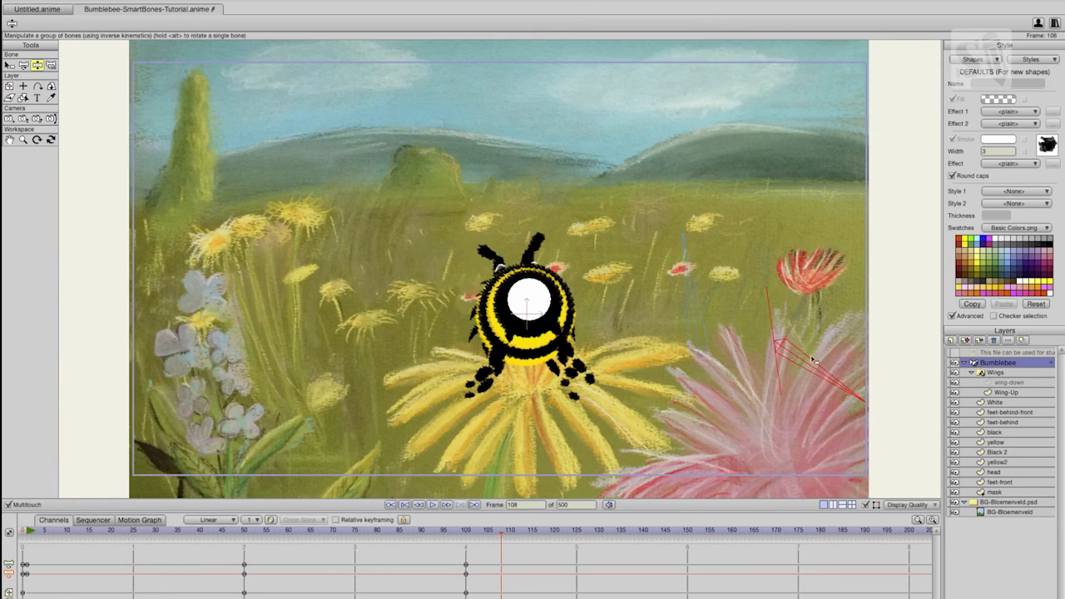
mouse_move(813, 359)
left_mouse_down()
mouse_move(882, 391)
mouse_move(824, 357)
left_mouse_up()
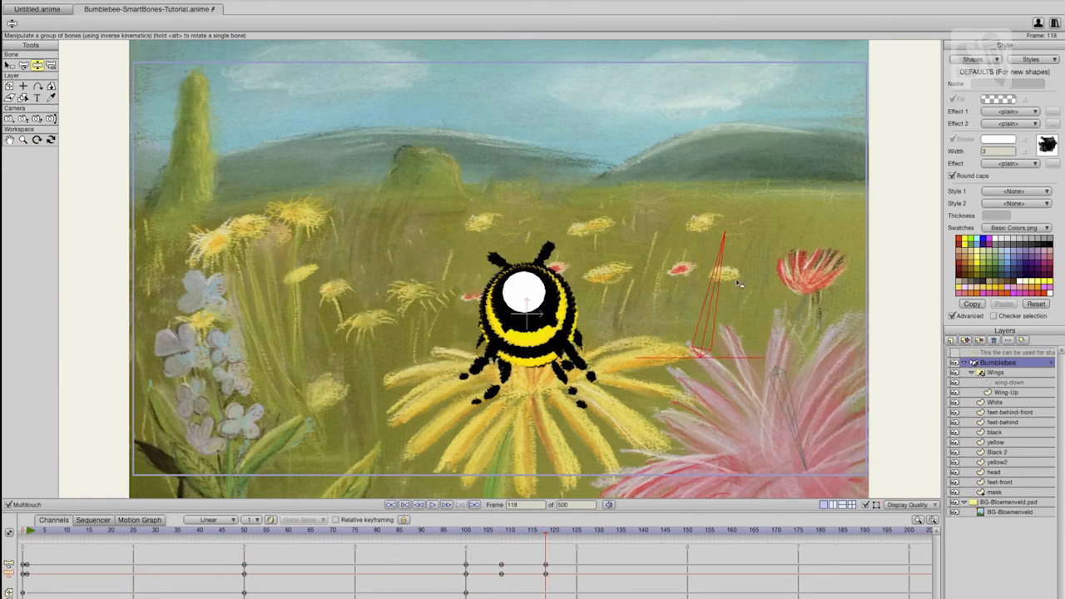
left_click_drag(824, 358, 855, 346)
left_click(502, 573)
left_click_drag(562, 533, 380, 562)
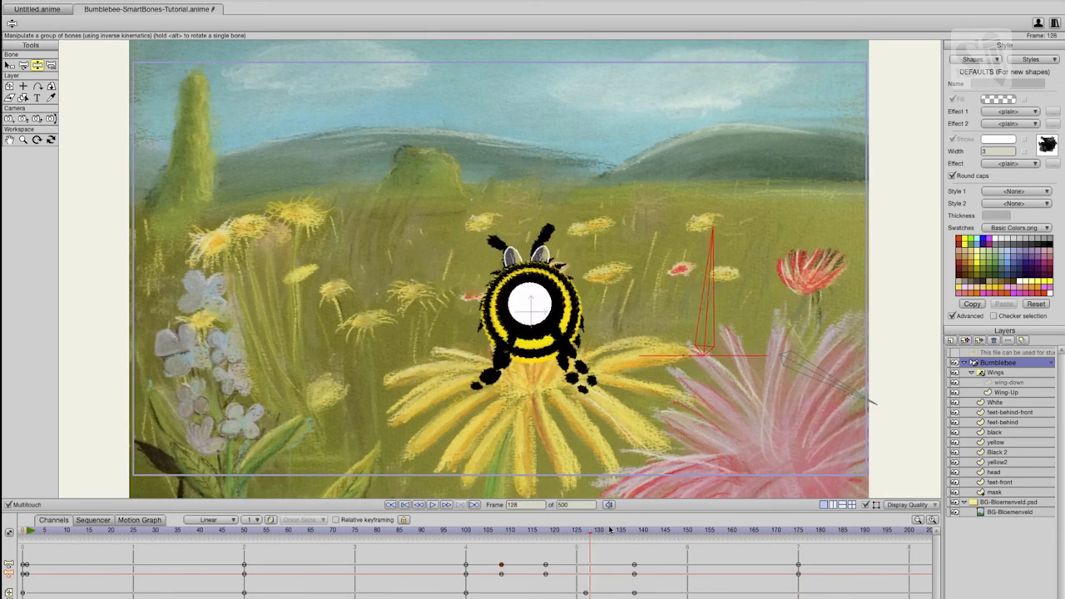
- Shift the Bumblebee layer along its flight path from frame 175 onward and turn its smart bones to match
key("m")
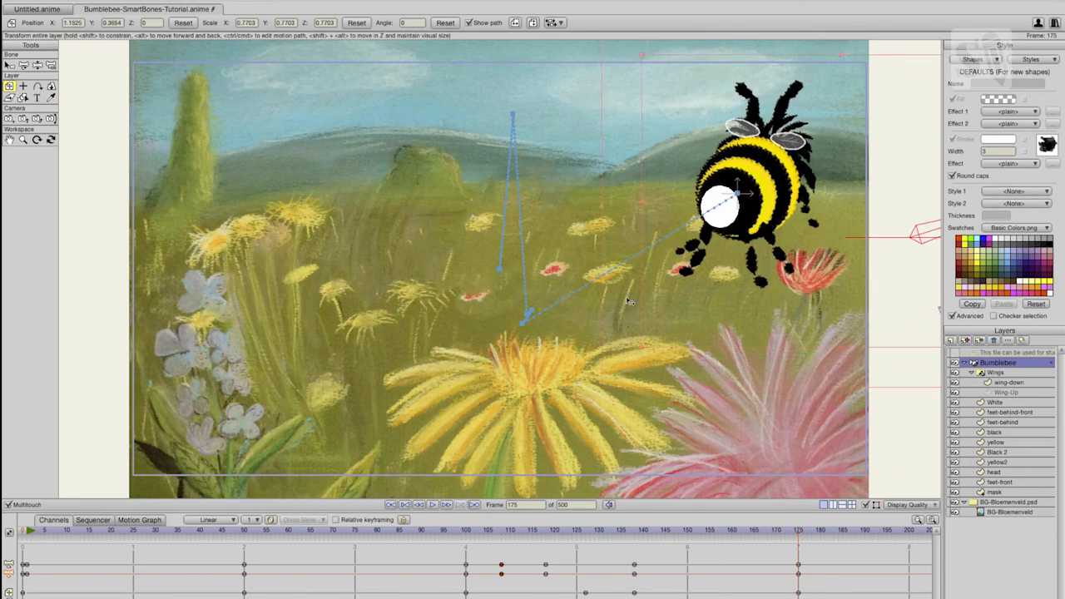
left_click_drag(677, 292, 690, 272)
key("z")
left_click_drag(850, 207, 849, 219)
left_click_drag(874, 264, 792, 275)
key("m")
left_click_drag(738, 208, 789, 253)
left_click_drag(740, 315, 754, 317)
- Adjust a smart bone around frame 160 and move the Bumblebee layer slightly upward around frame 175
left_click_drag(896, 530, 732, 499)
key("z")
left_click_drag(884, 241, 883, 225)
left_click_drag(732, 531, 799, 488)
key("m")
left_click_drag(738, 200, 743, 176)
- Adjust a smart bone around frame 167 and play back the bee's flight animation
left_click_drag(795, 531, 762, 534)
key("z")
left_click_drag(892, 264, 892, 293)
left_click_drag(763, 532, 819, 540)
key("space")
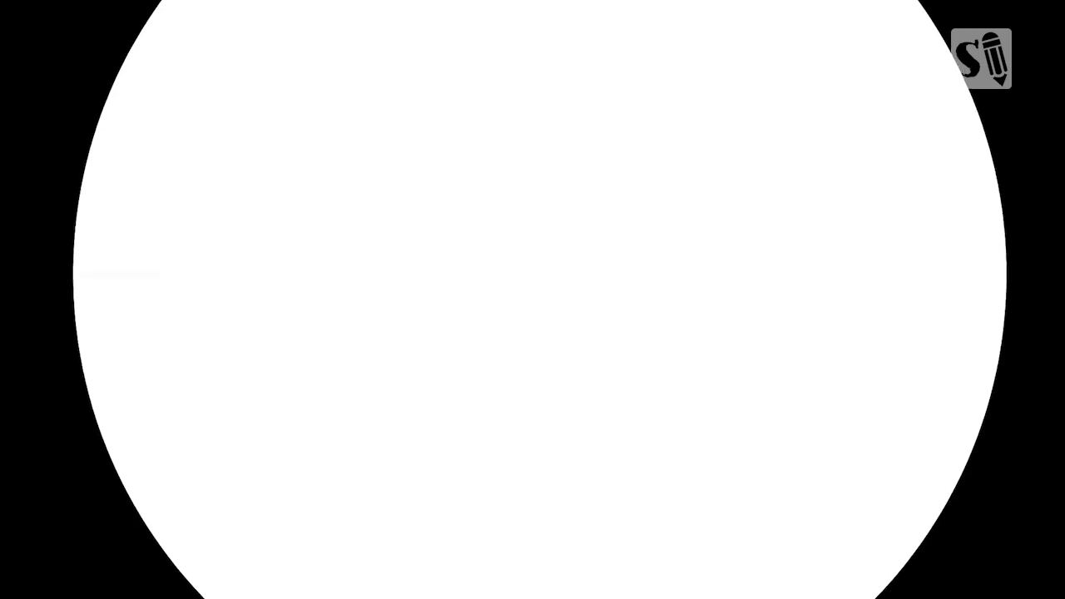